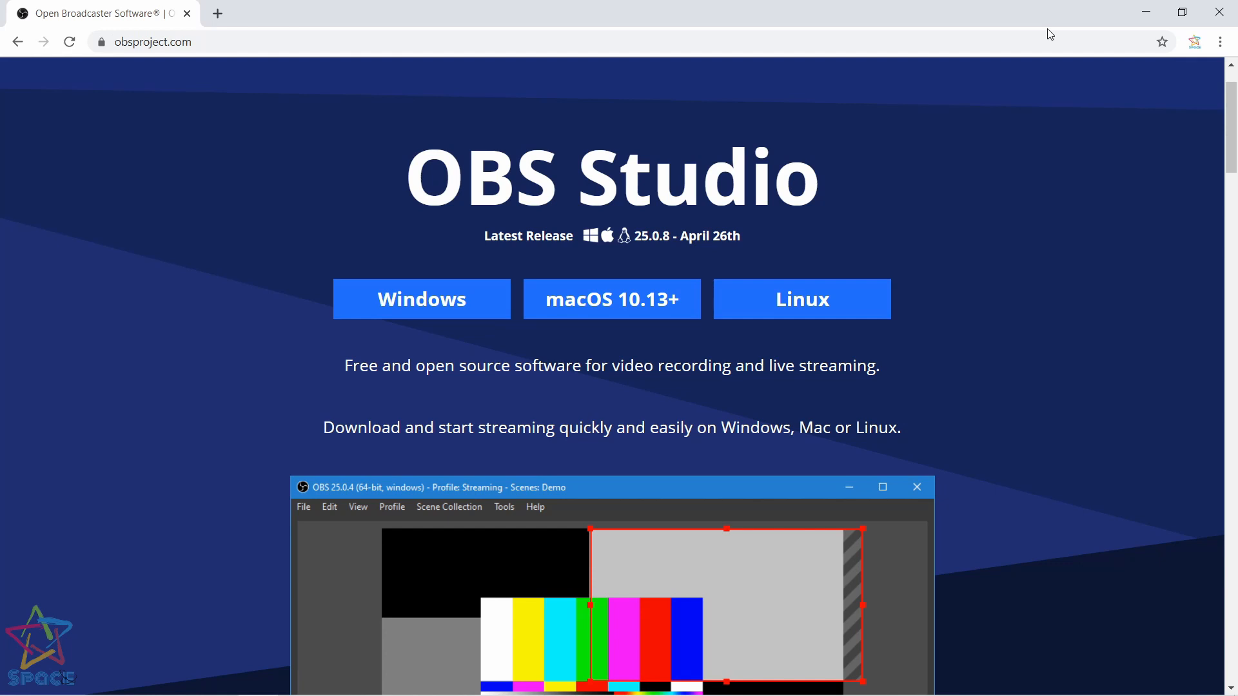
Start downloading the Windows installer of OBS Studio from the project's website.
drag(1232, 155, 1231, 162)
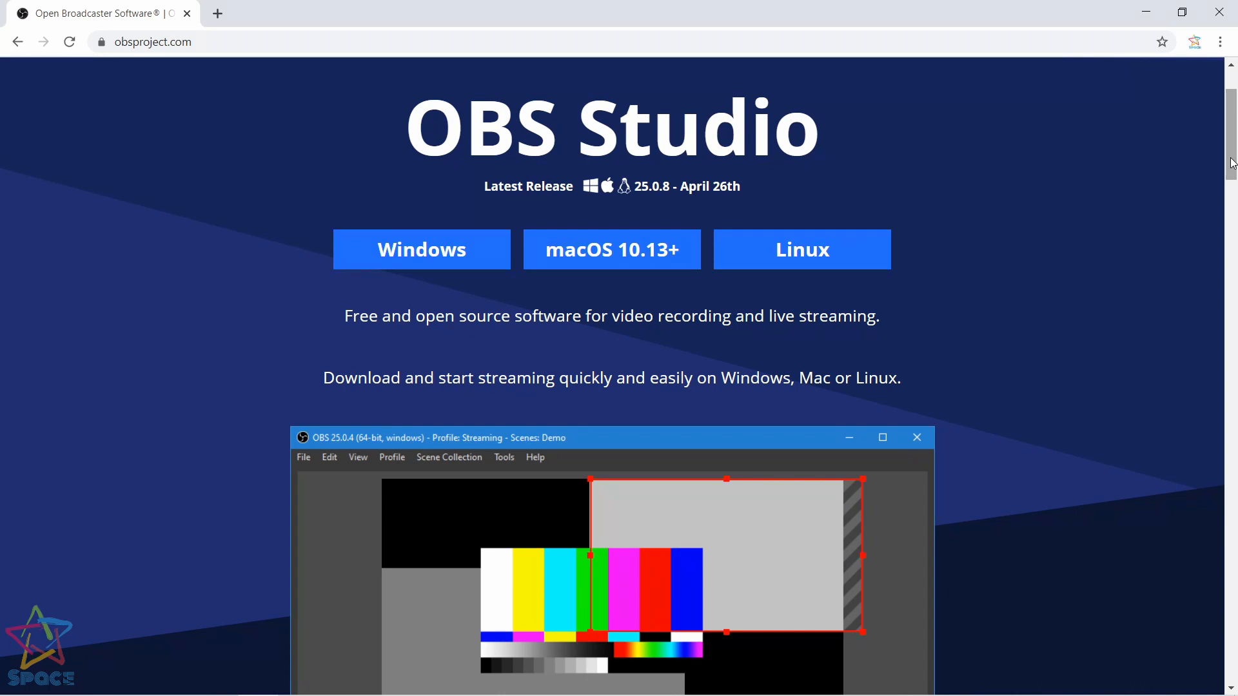
drag(1231, 162, 1234, 205)
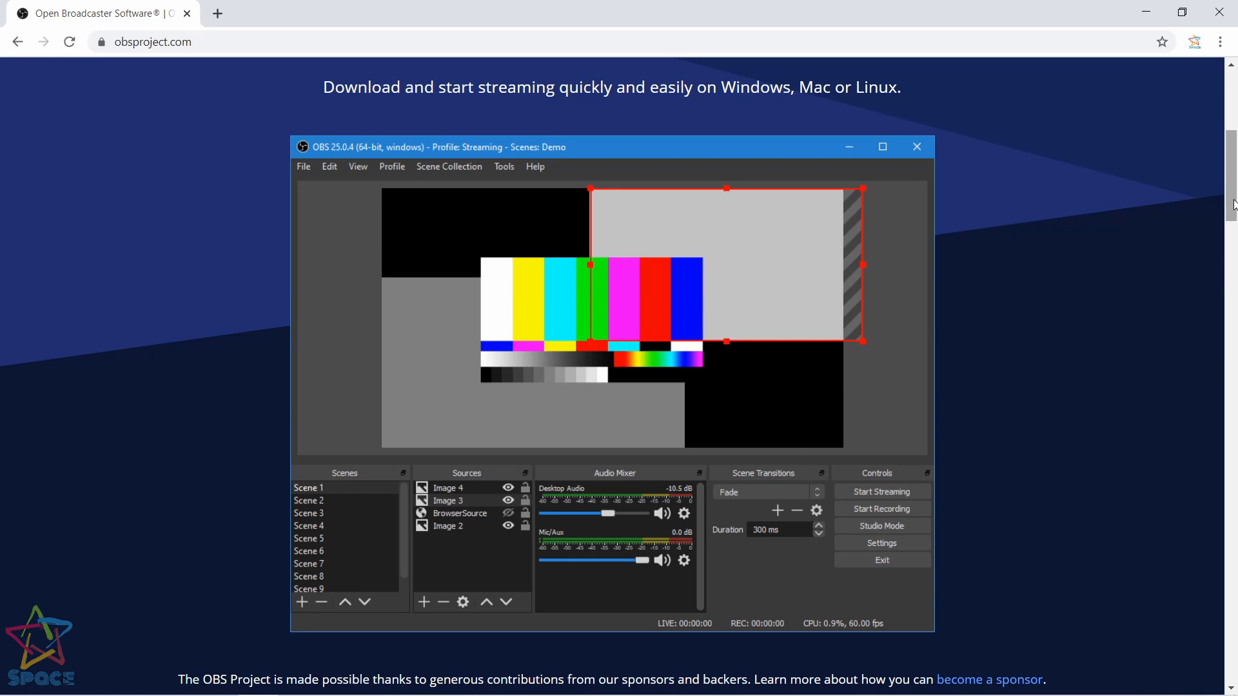
drag(1234, 205, 1235, 164)
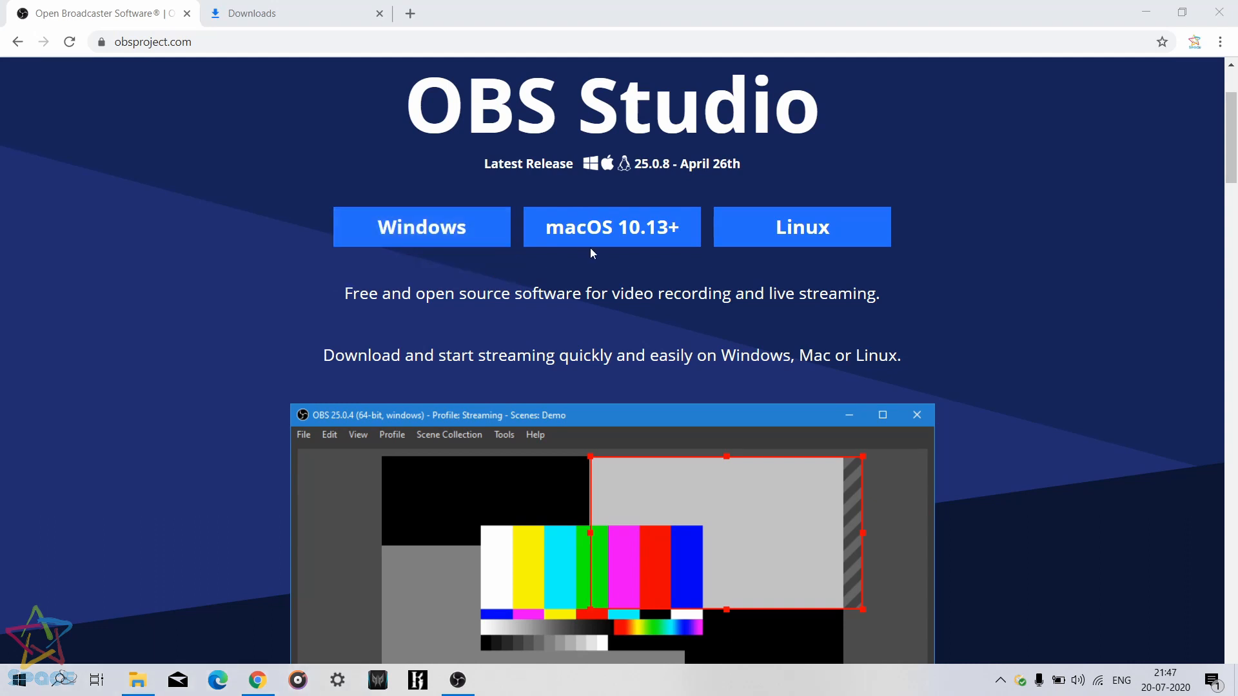
click(404, 230)
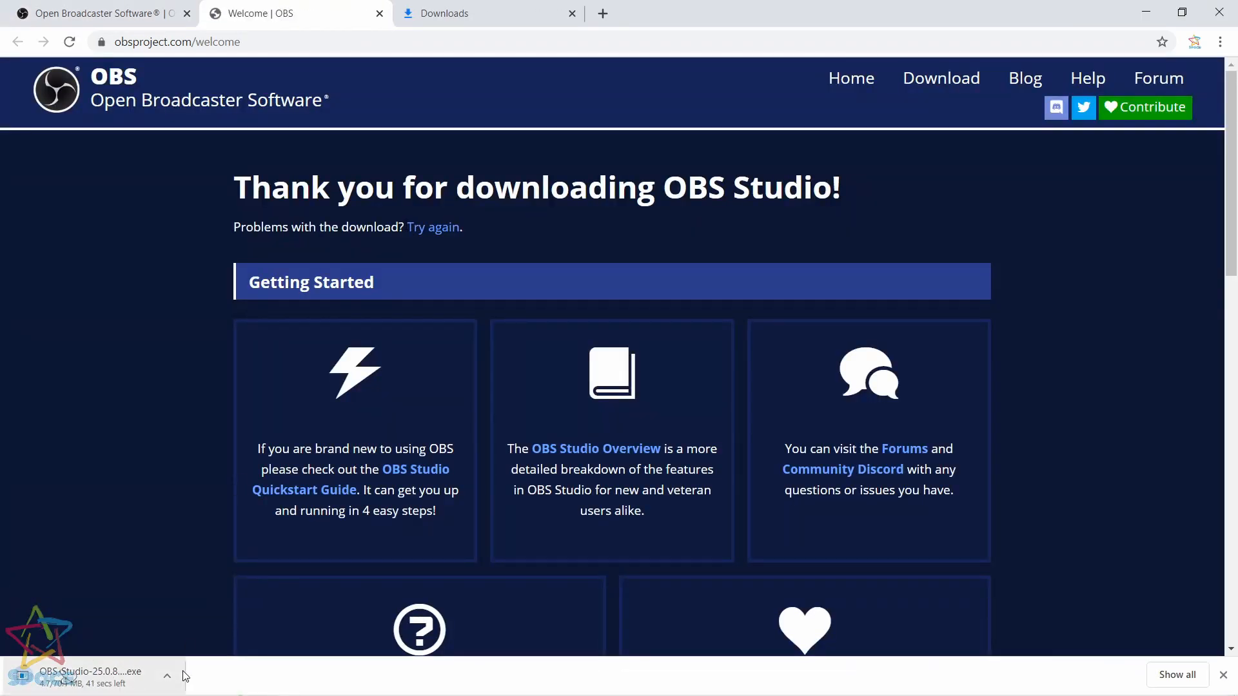
Cancel the running download of the OBS Studio installer.
click(184, 676)
click(180, 676)
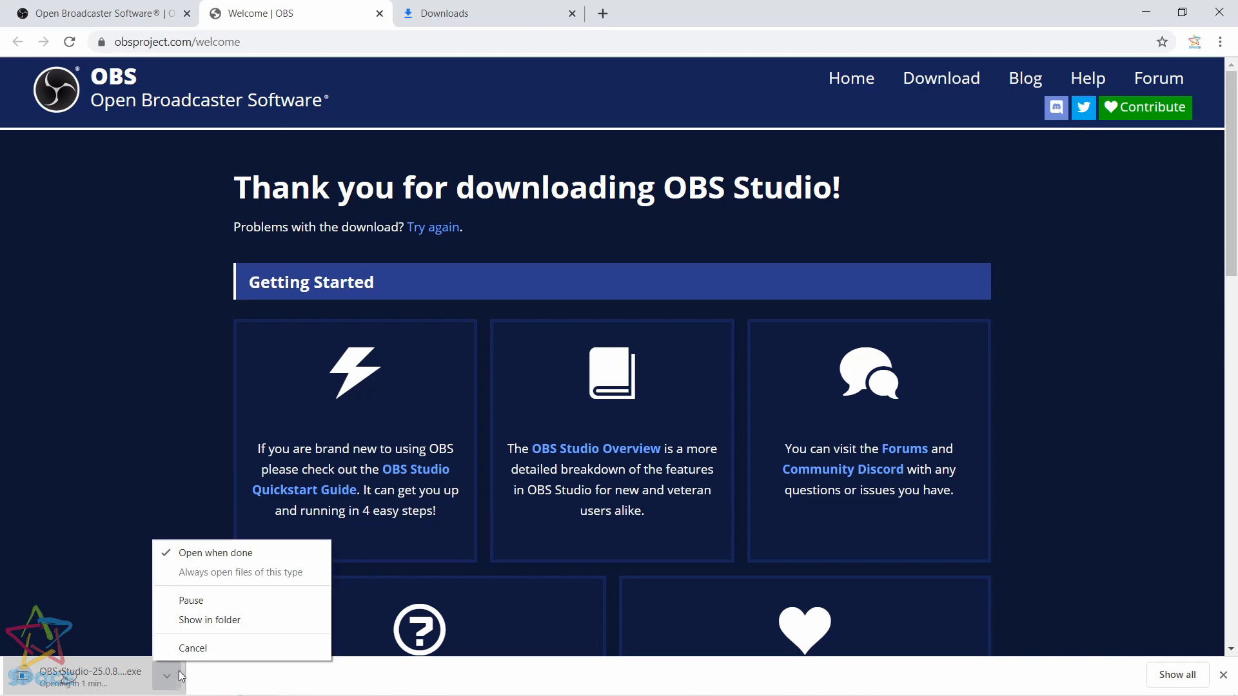
click(194, 648)
Check the Downloads folder in File Explorer for the OBS Studio installer and minimize the folder window.
mouse_move(131, 690)
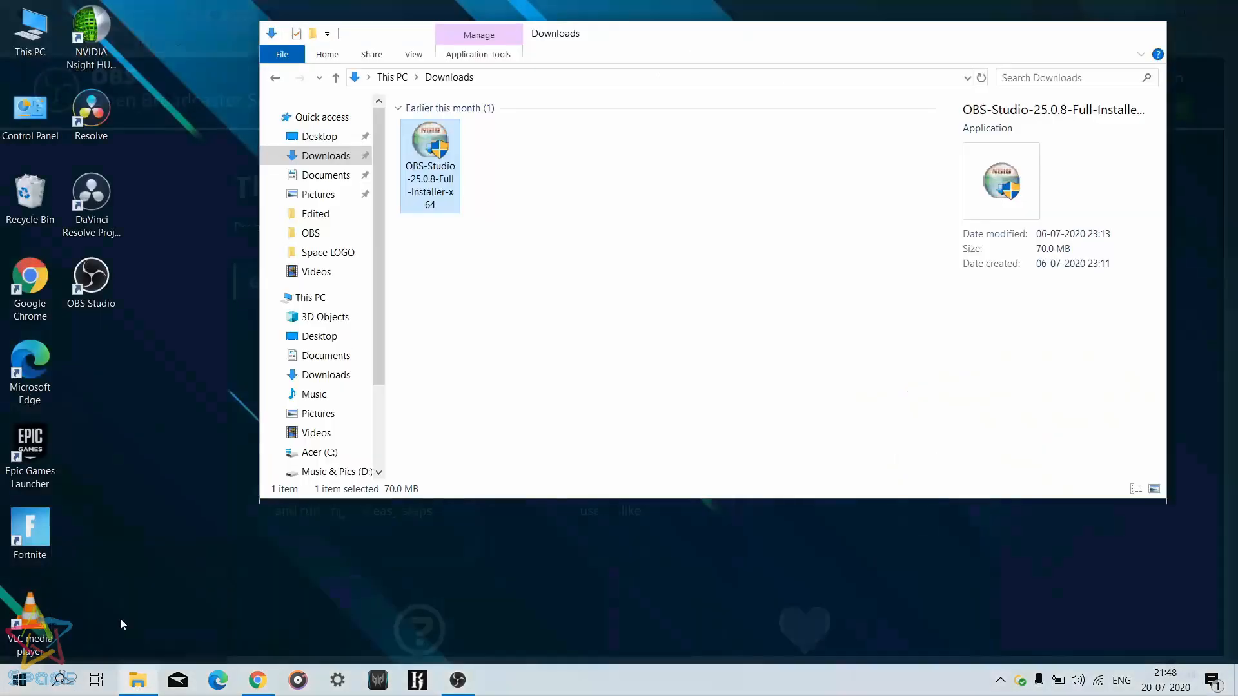
click(120, 618)
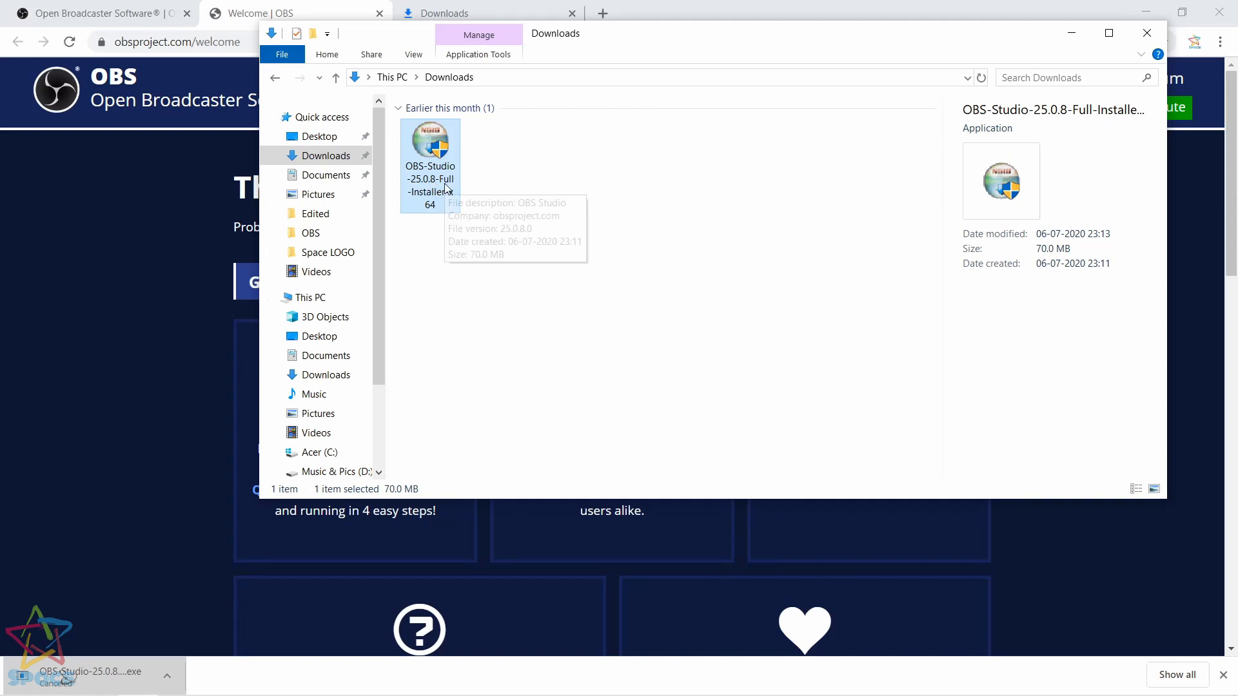
click(1072, 33)
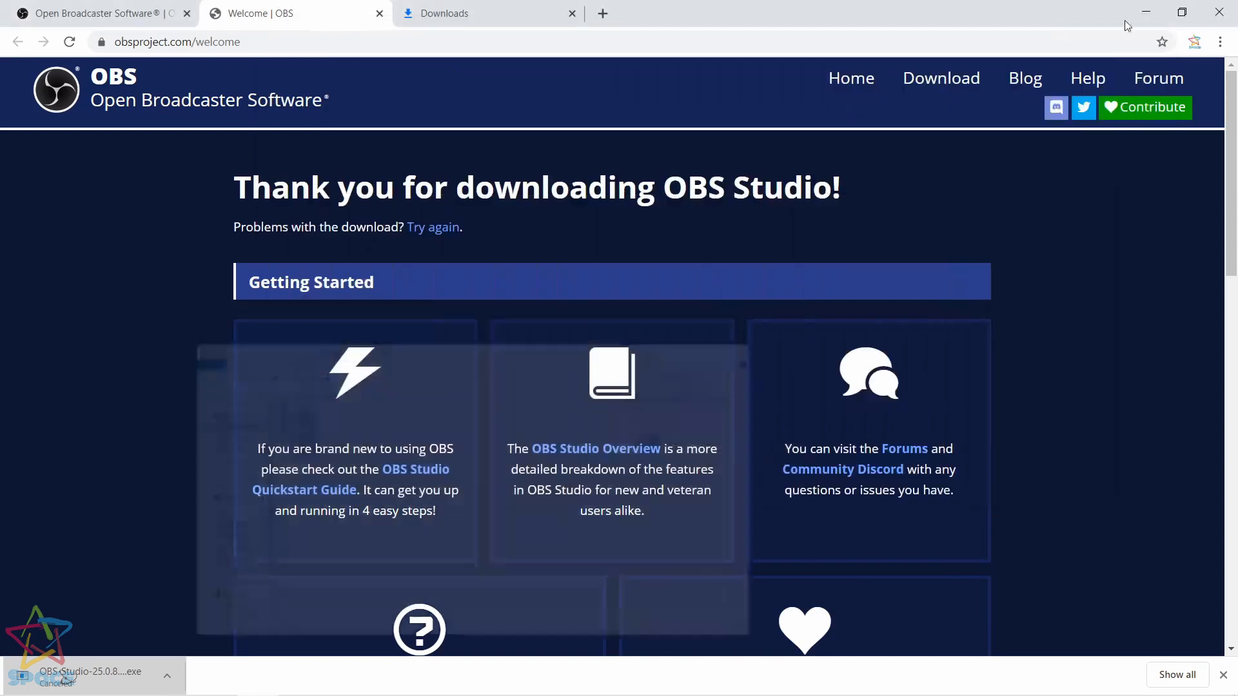
Minimize the browser and launch OBS Studio from the desktop, even though another instance is running.
click(1146, 12)
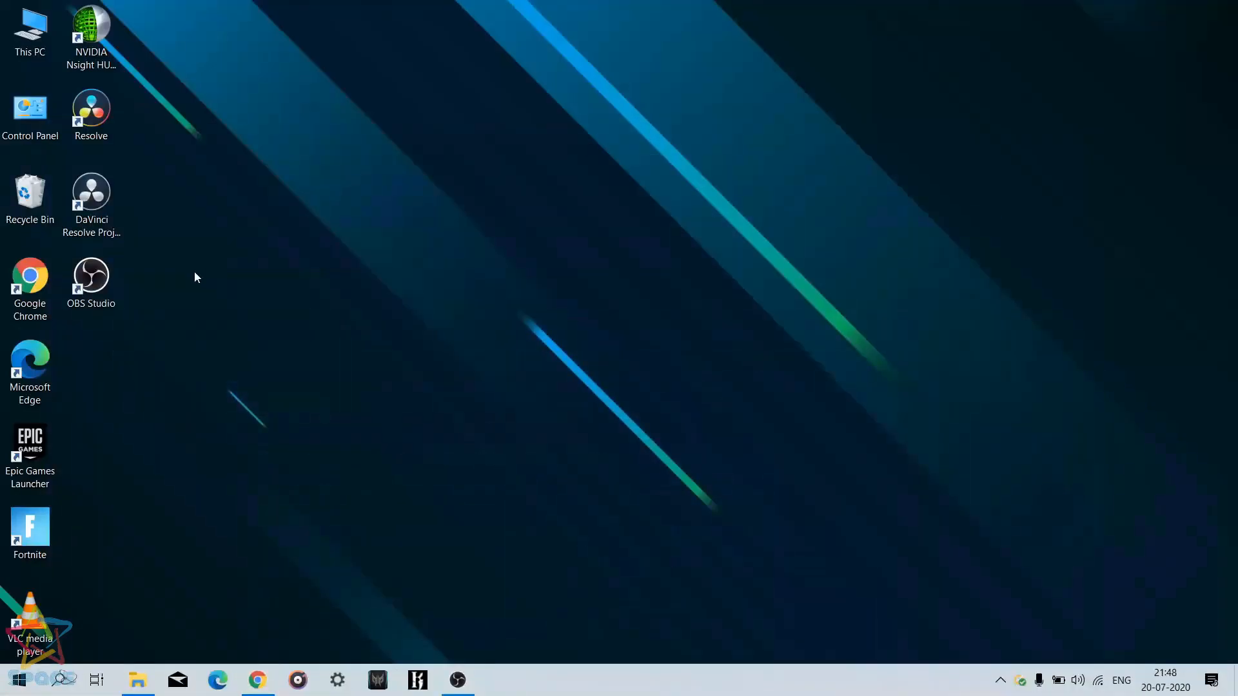
double_click(105, 292)
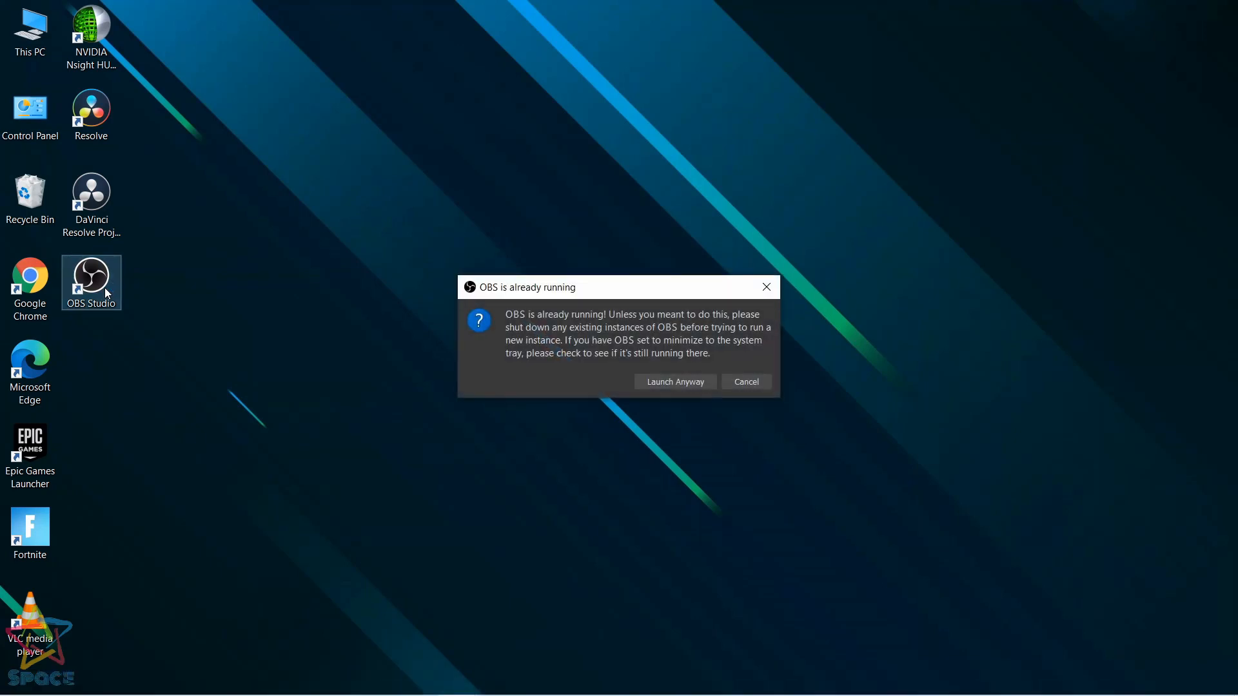
click(682, 382)
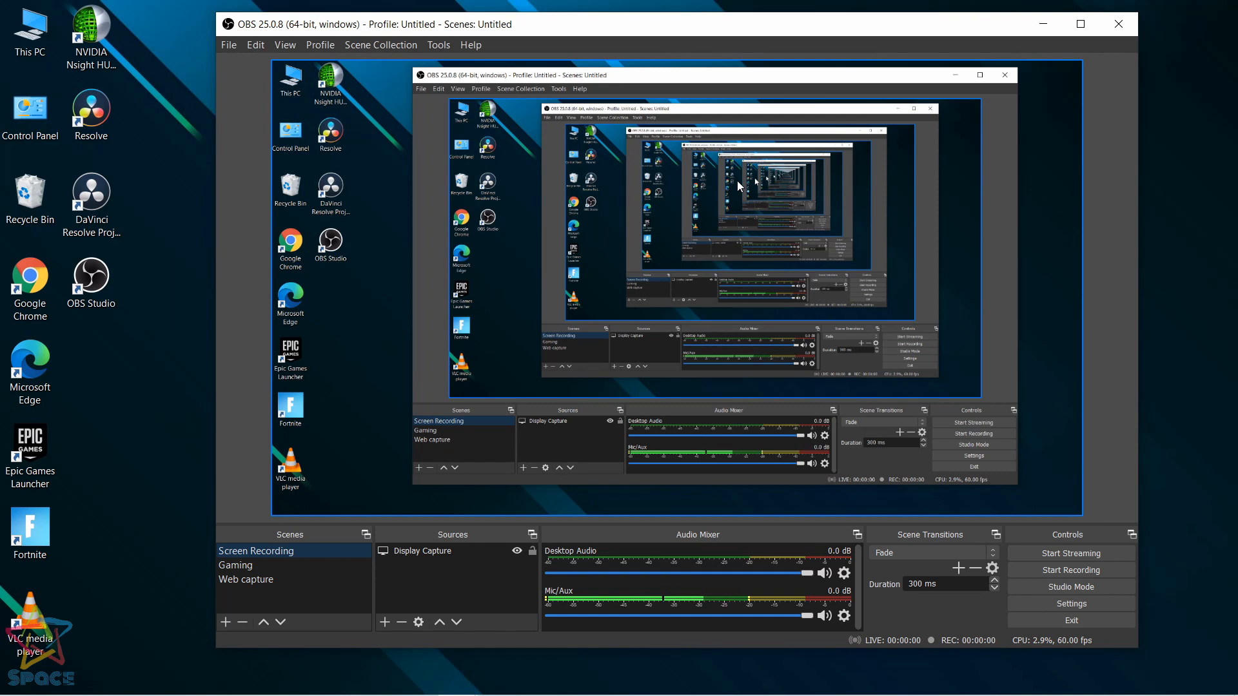
Delete the display capture source from the Web capture scene.
click(256, 581)
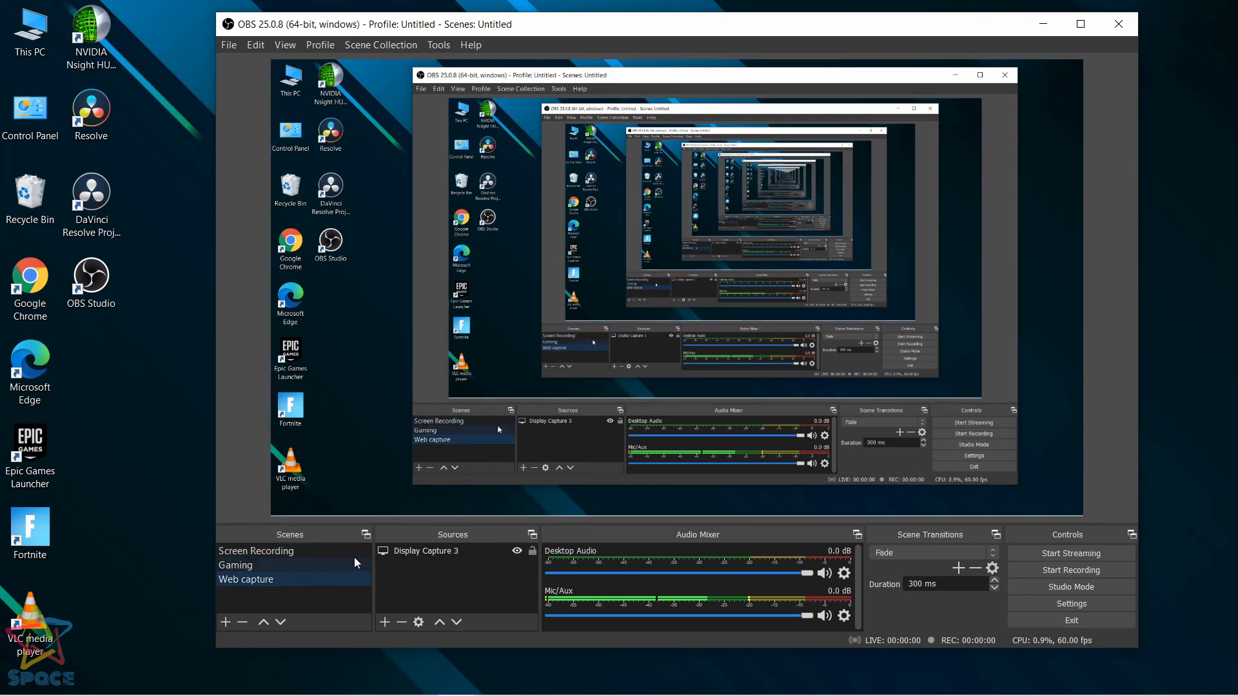
click(401, 551)
key(Delete)
key(Return)
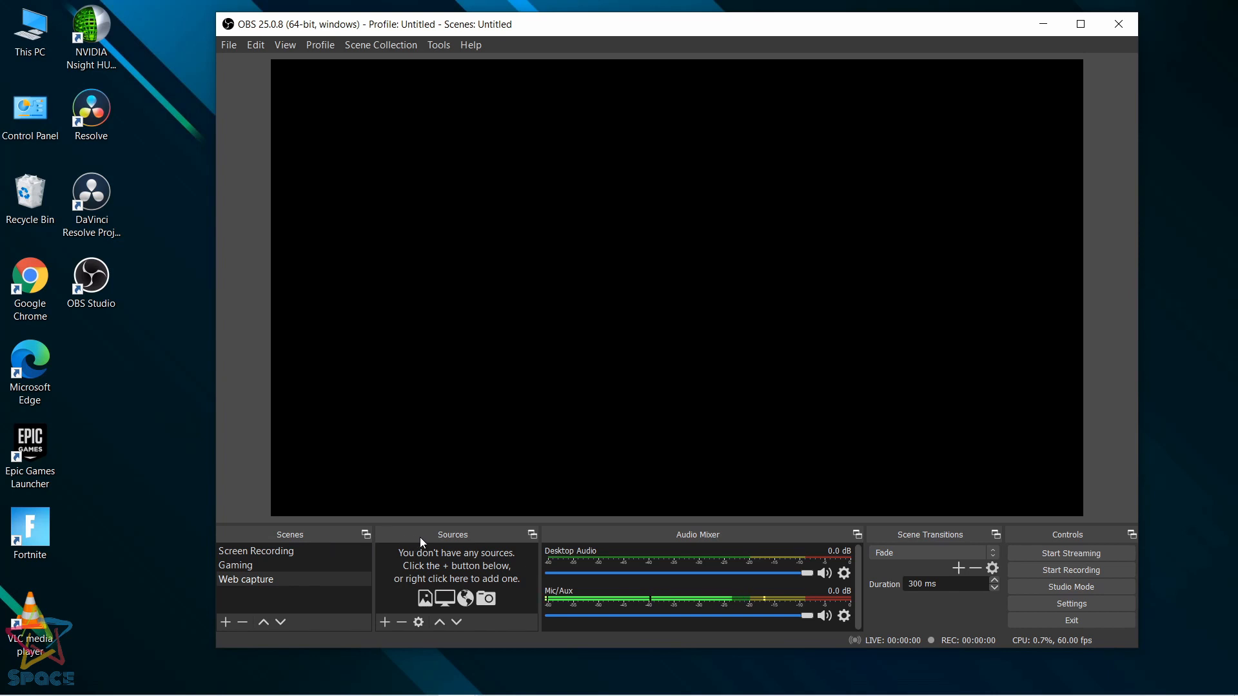
Add a new Display Capture source for Display 1 with Capture Cursor enabled to the Web capture scene, and delete it again.
click(391, 624)
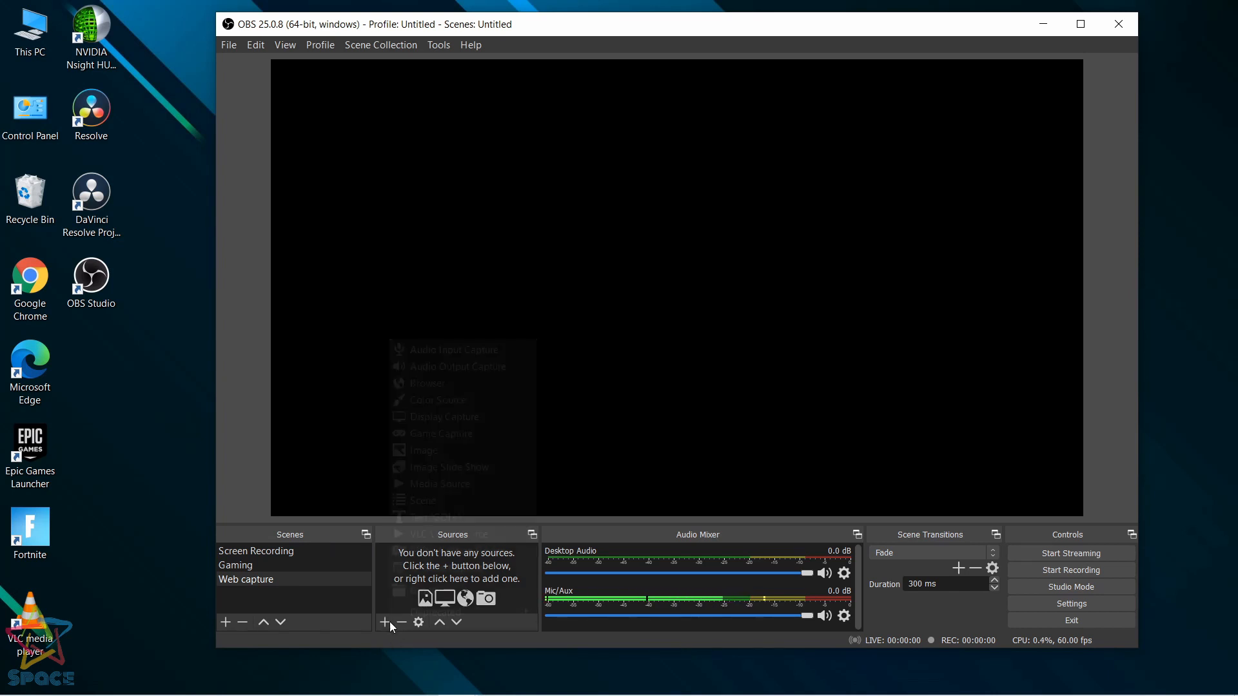
click(421, 418)
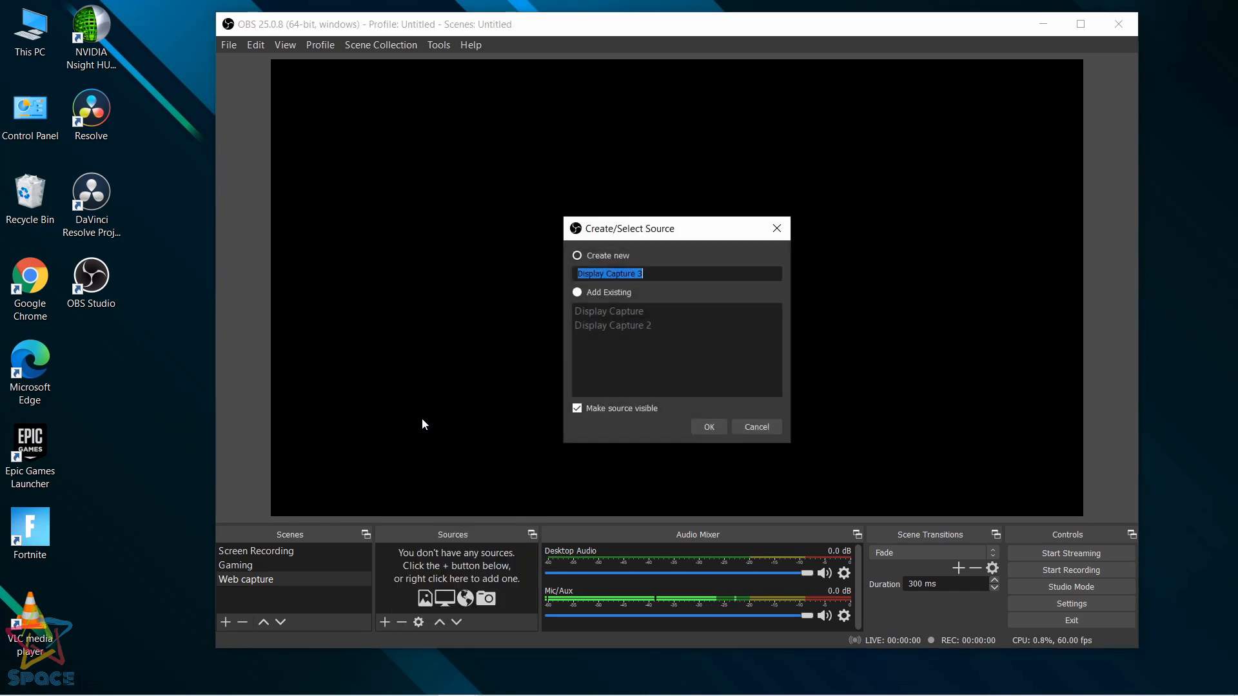
click(708, 427)
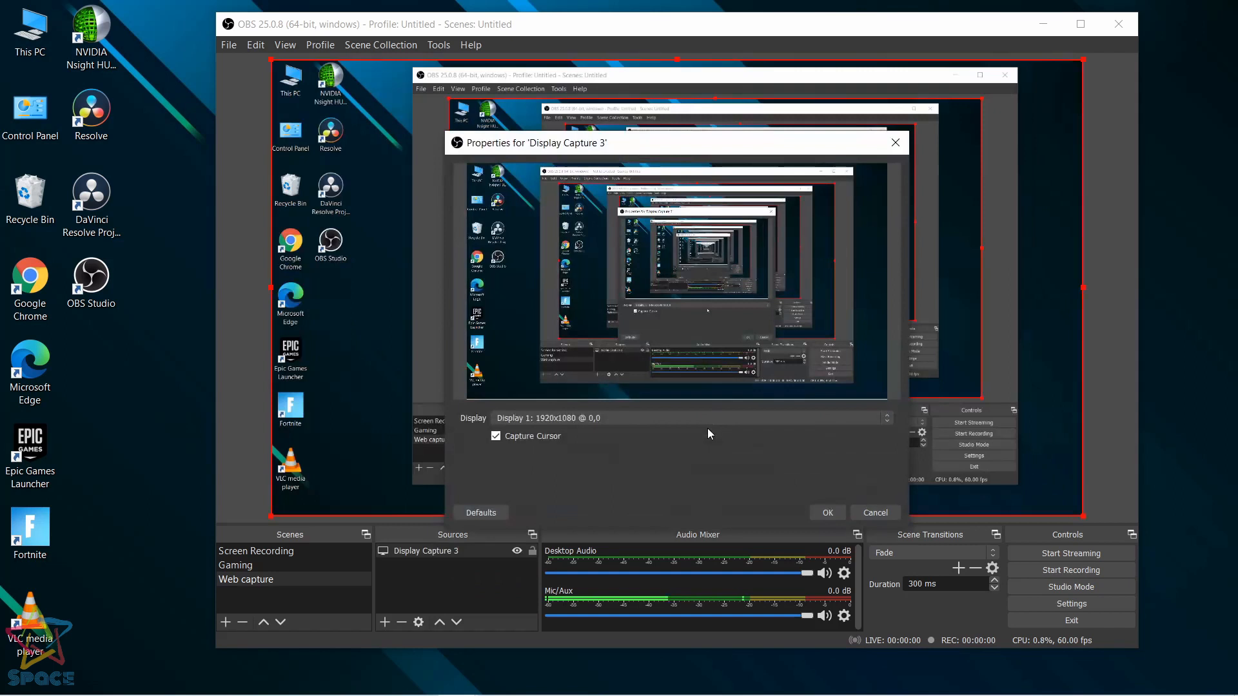
click(624, 418)
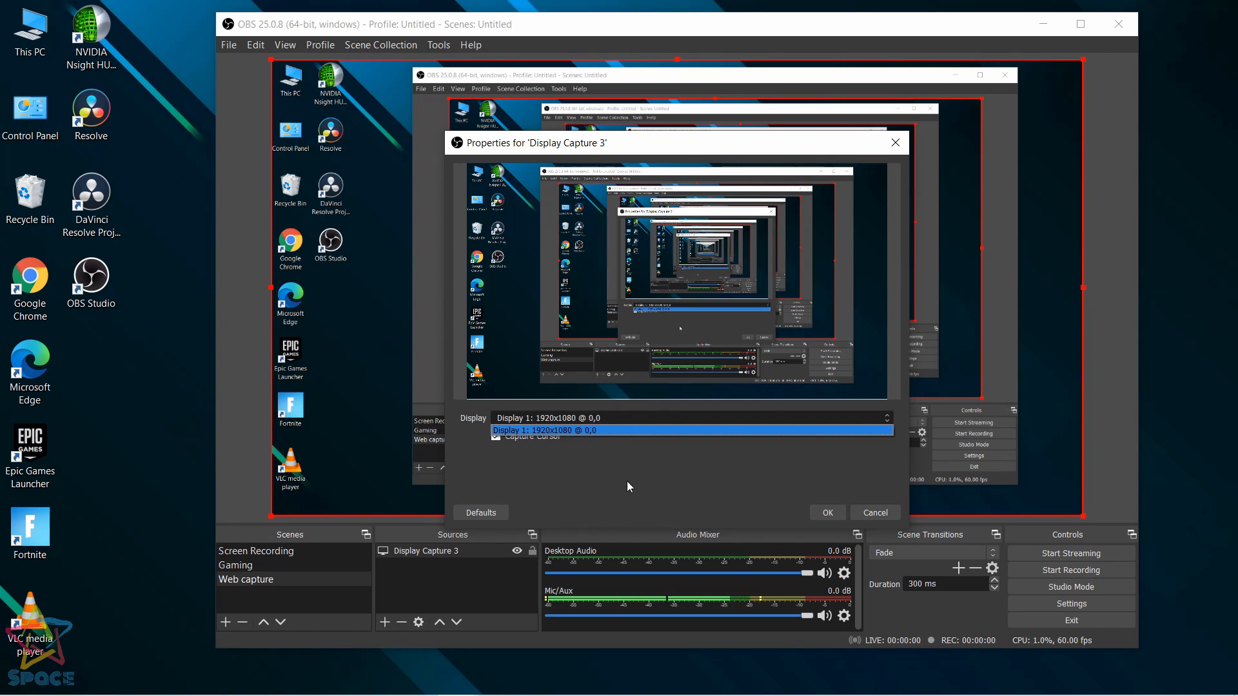
click(625, 420)
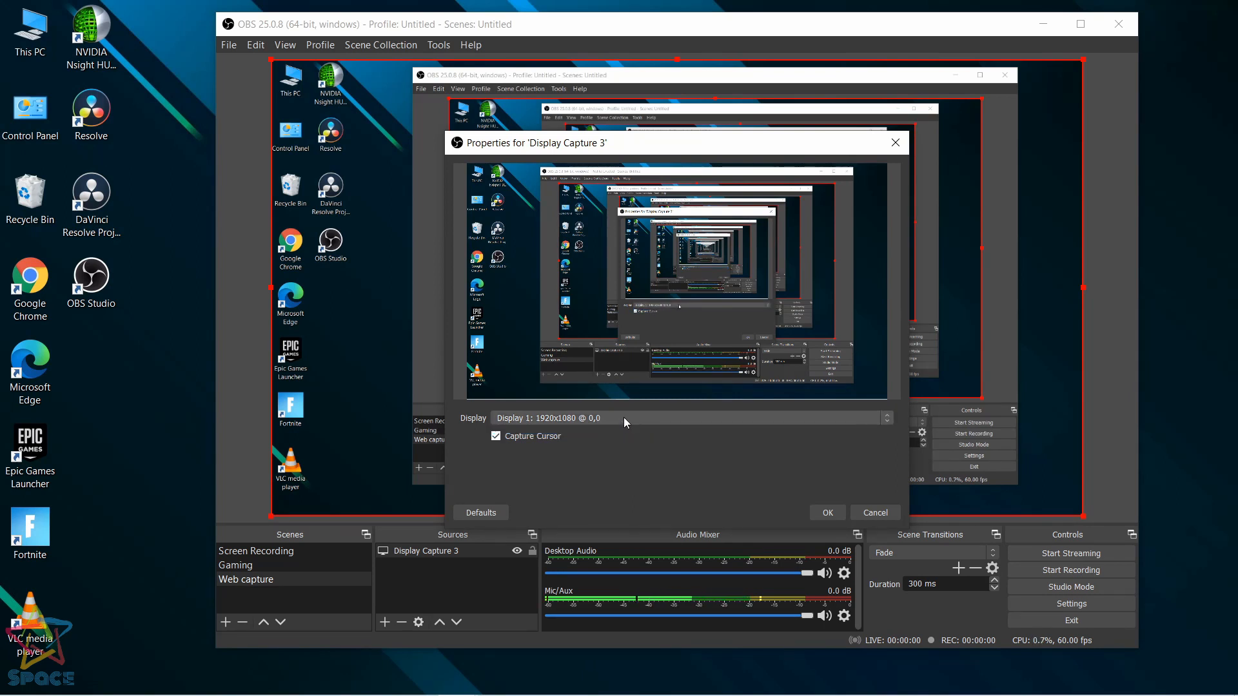
click(496, 436)
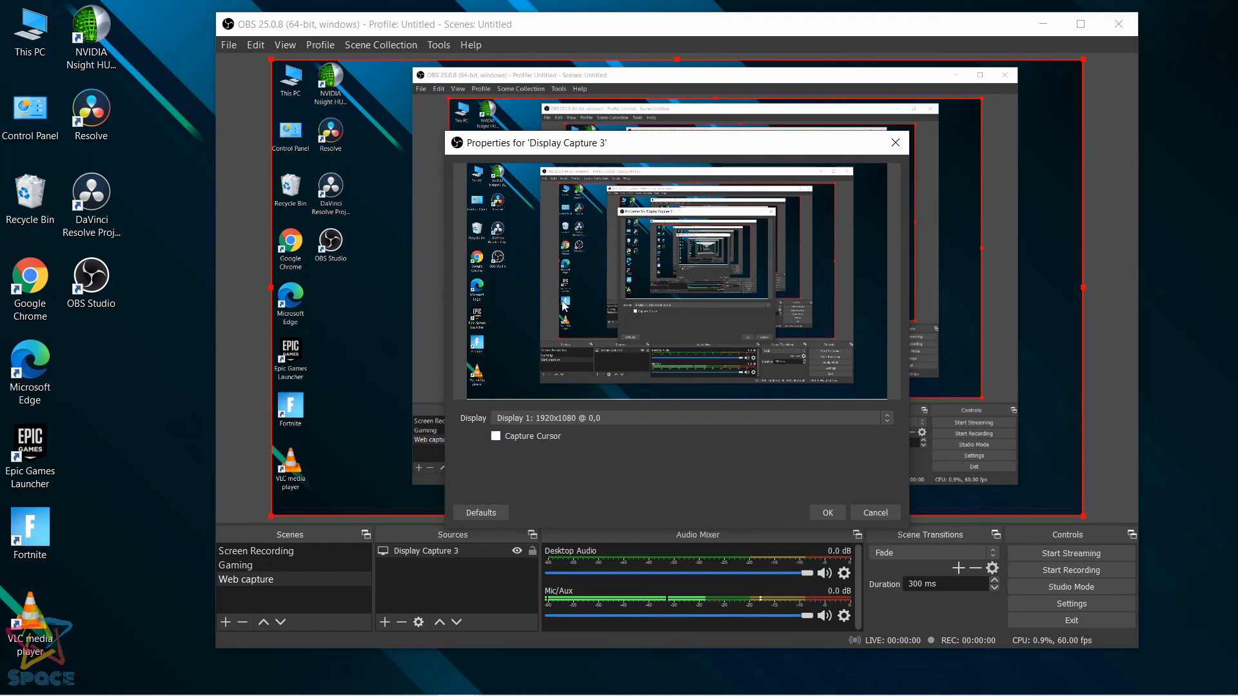
click(496, 436)
click(828, 513)
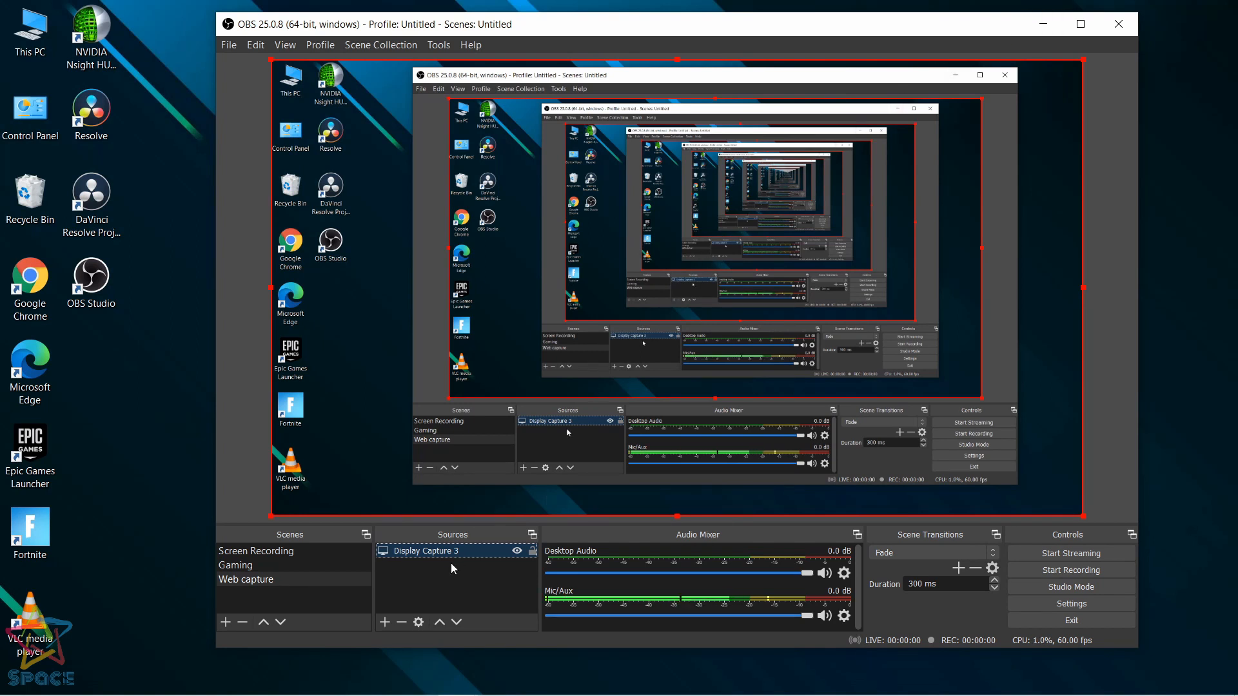
key(Delete)
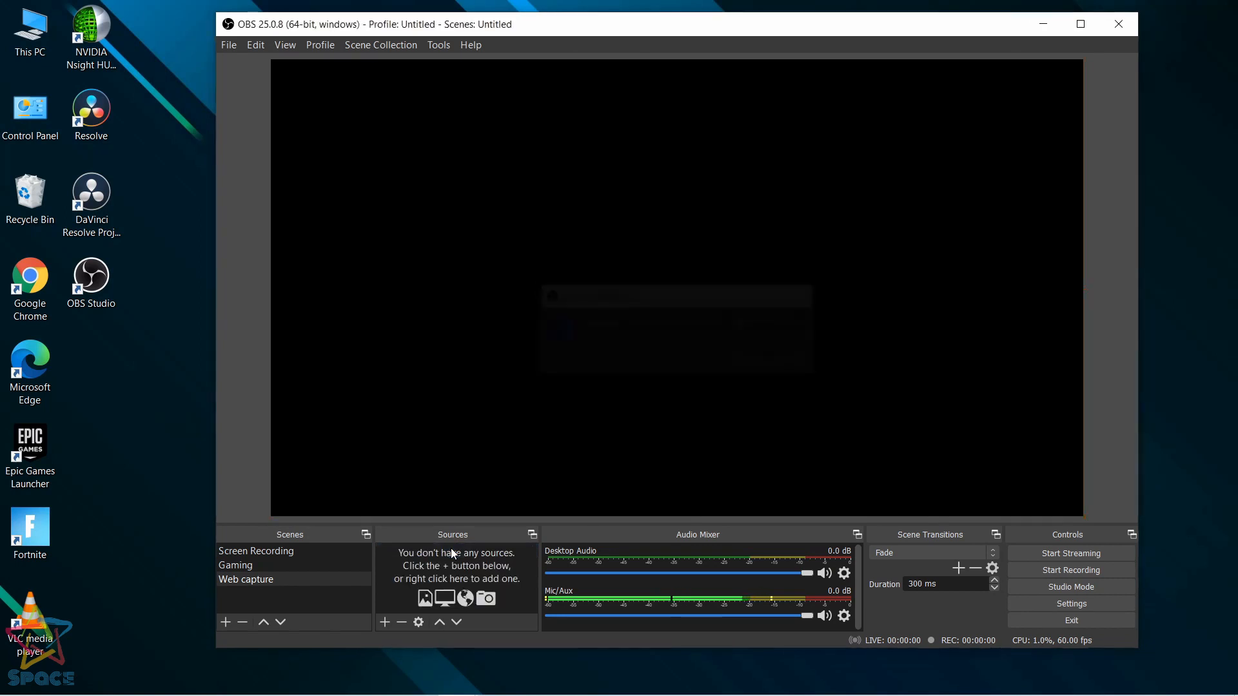
Minimize OBS Studio and open the Graphics settings page from the Windows display settings.
click(1042, 22)
right_click(810, 49)
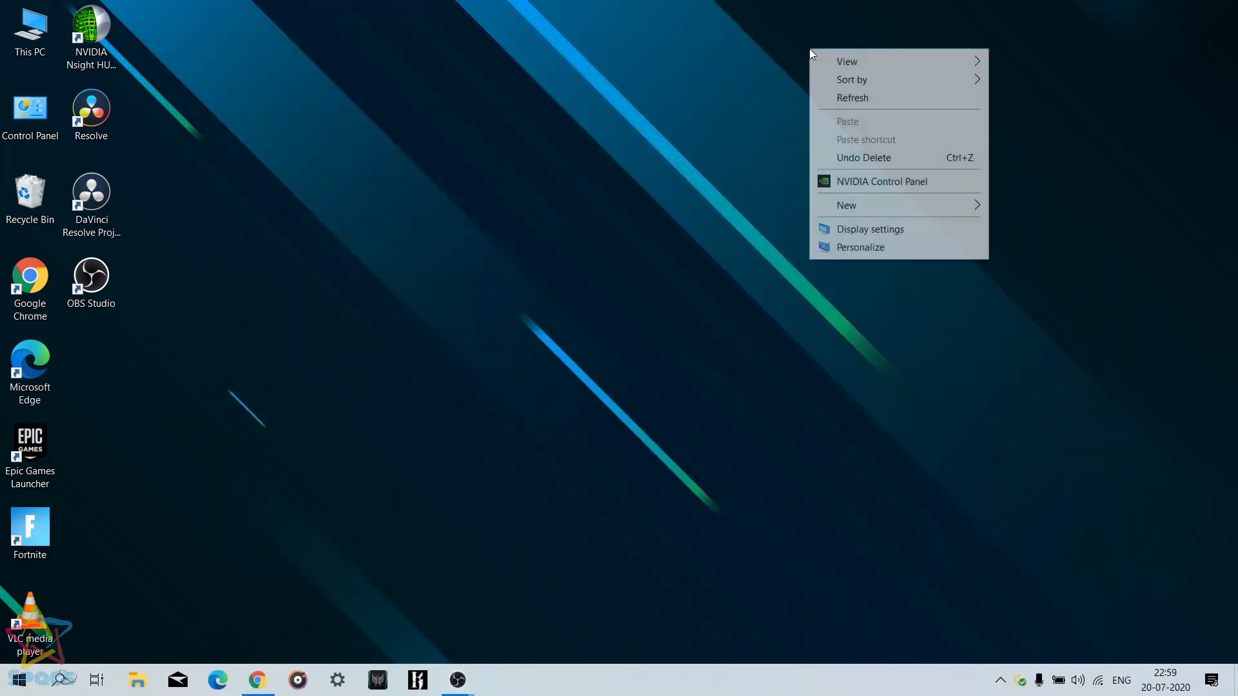
click(844, 230)
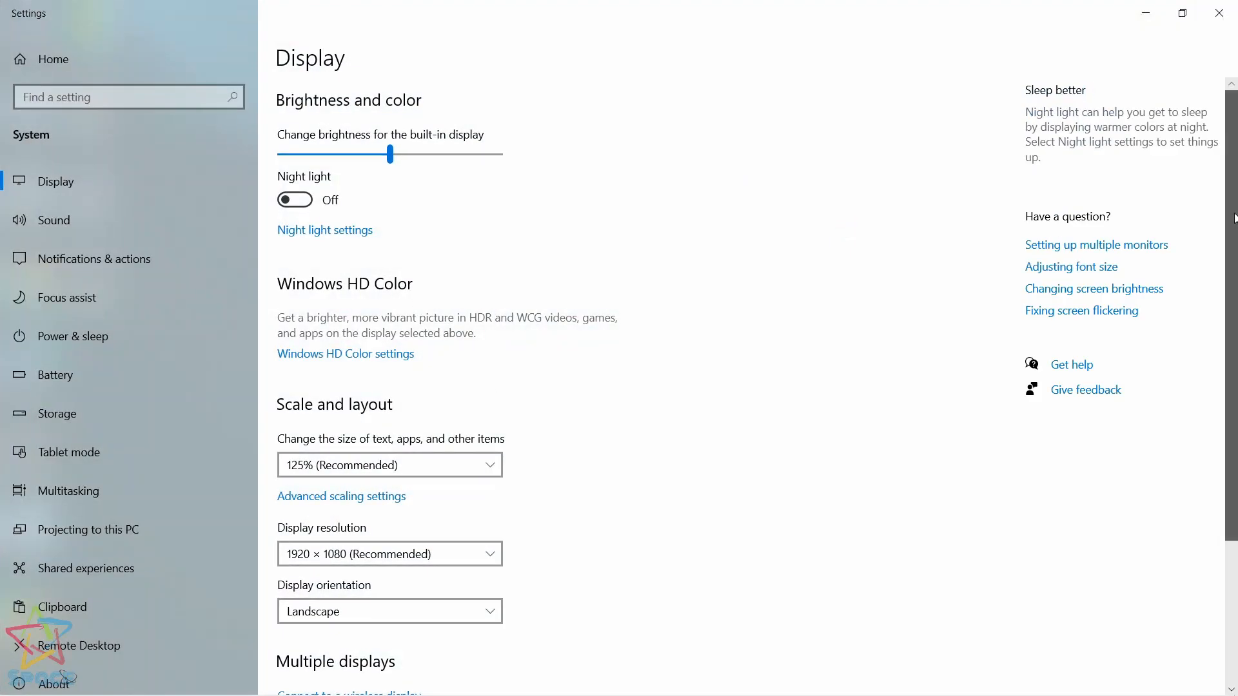
scroll(1236, 476, down, 3)
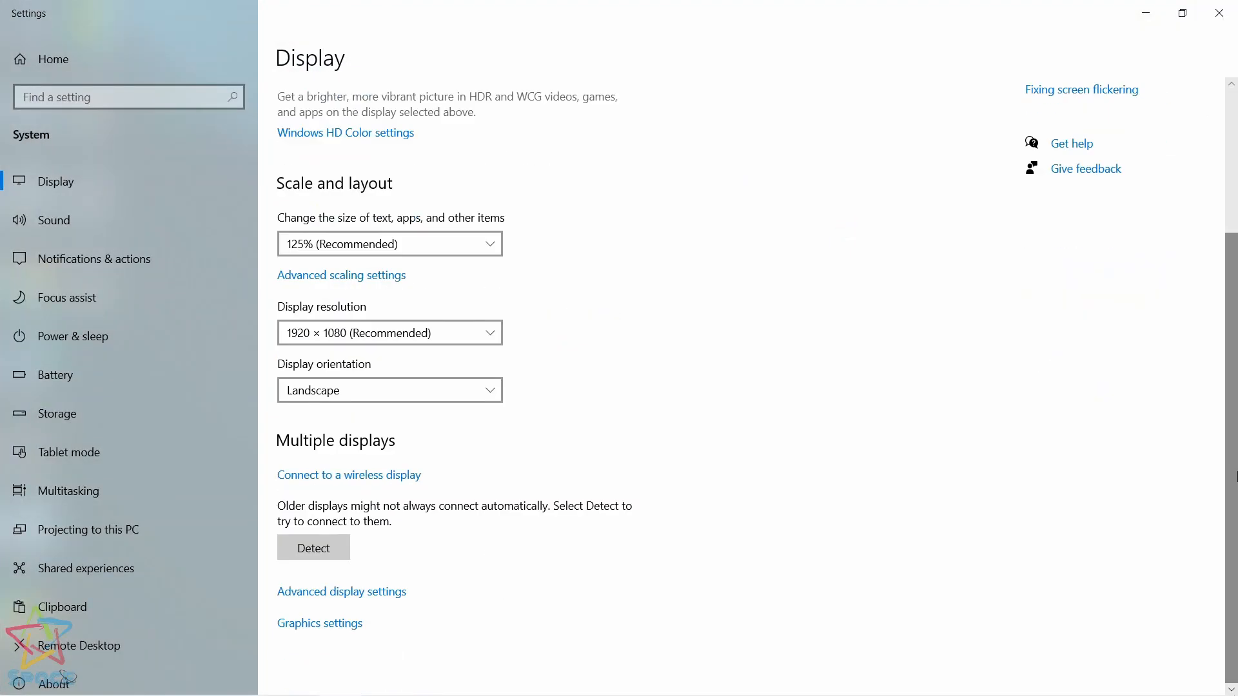
click(340, 625)
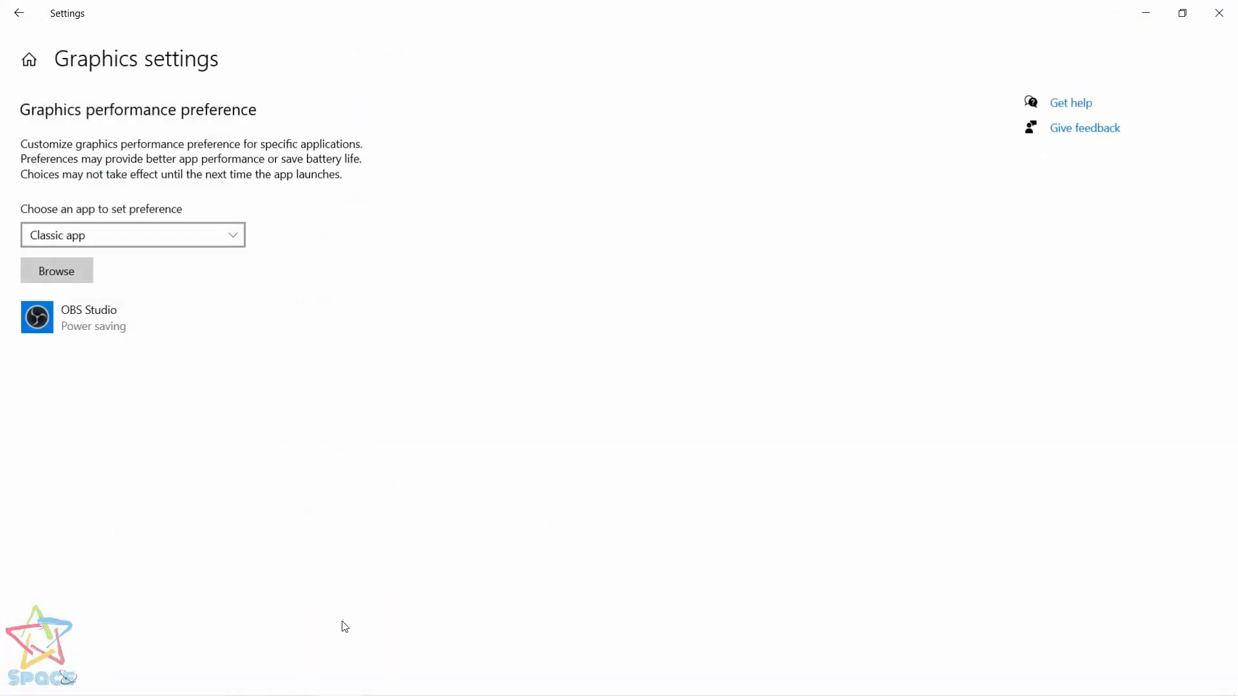
Browse for the classic app obs64 in C:\Program Files\obs-studio\bin\64bit to set its graphics performance preference.
click(107, 242)
click(76, 237)
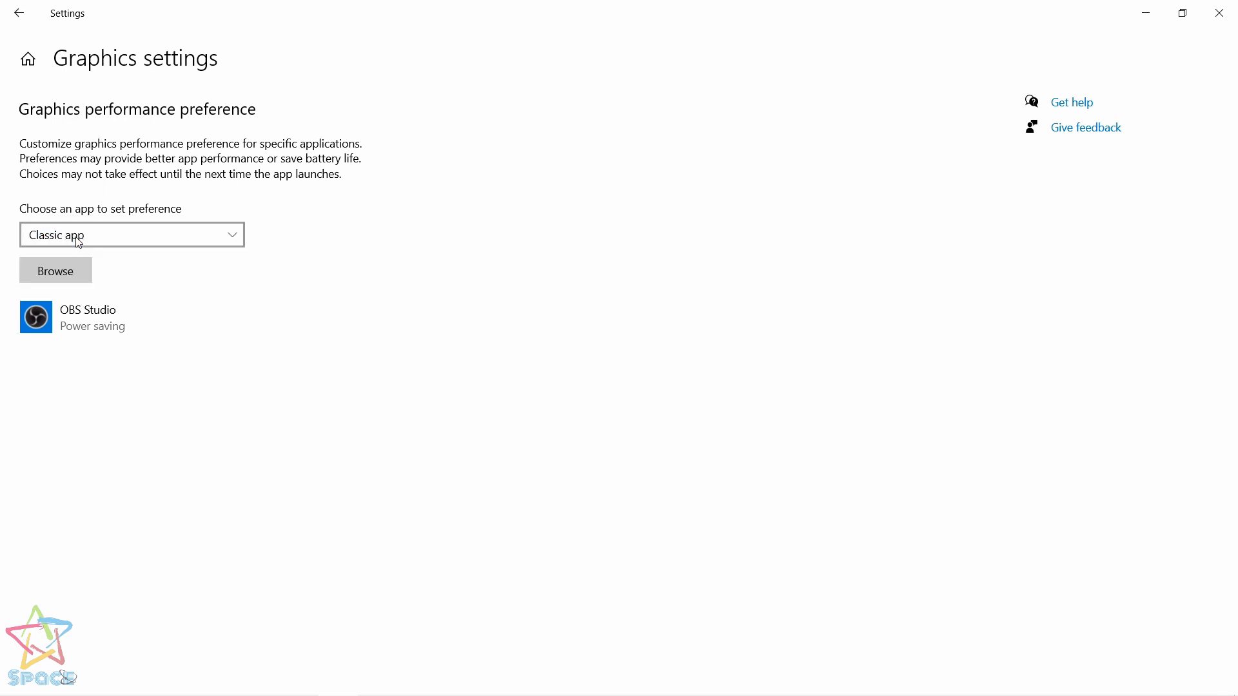
click(61, 271)
click(64, 249)
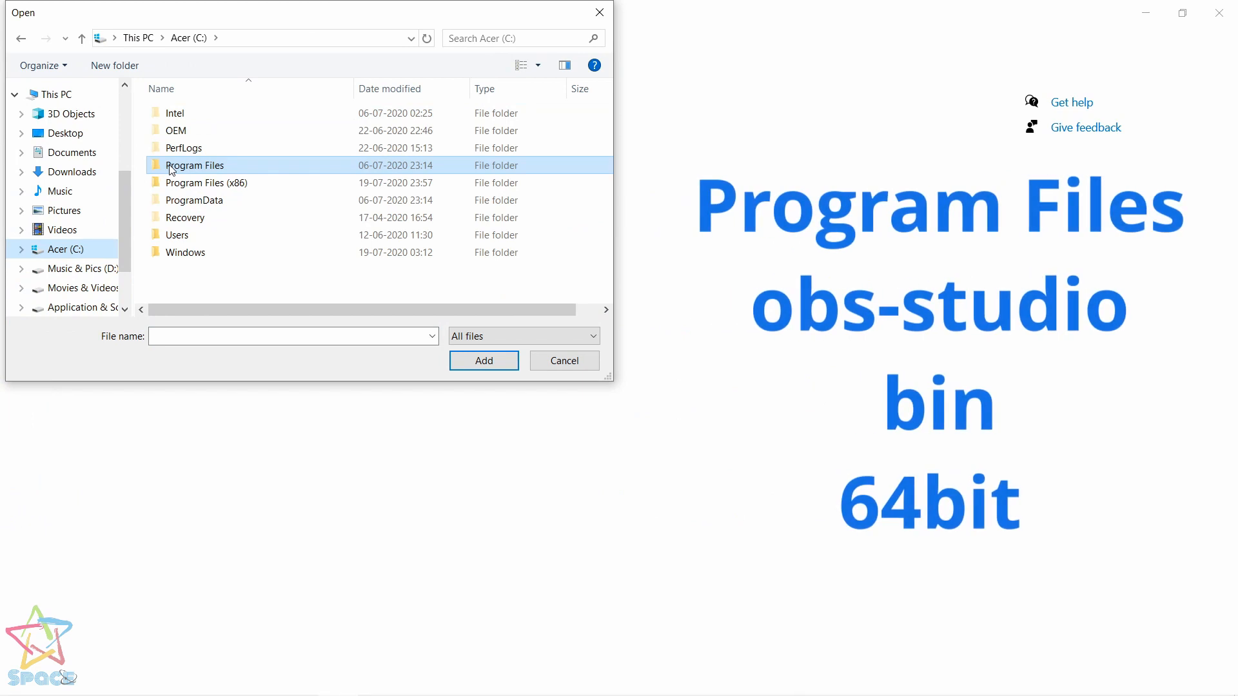
double_click(171, 166)
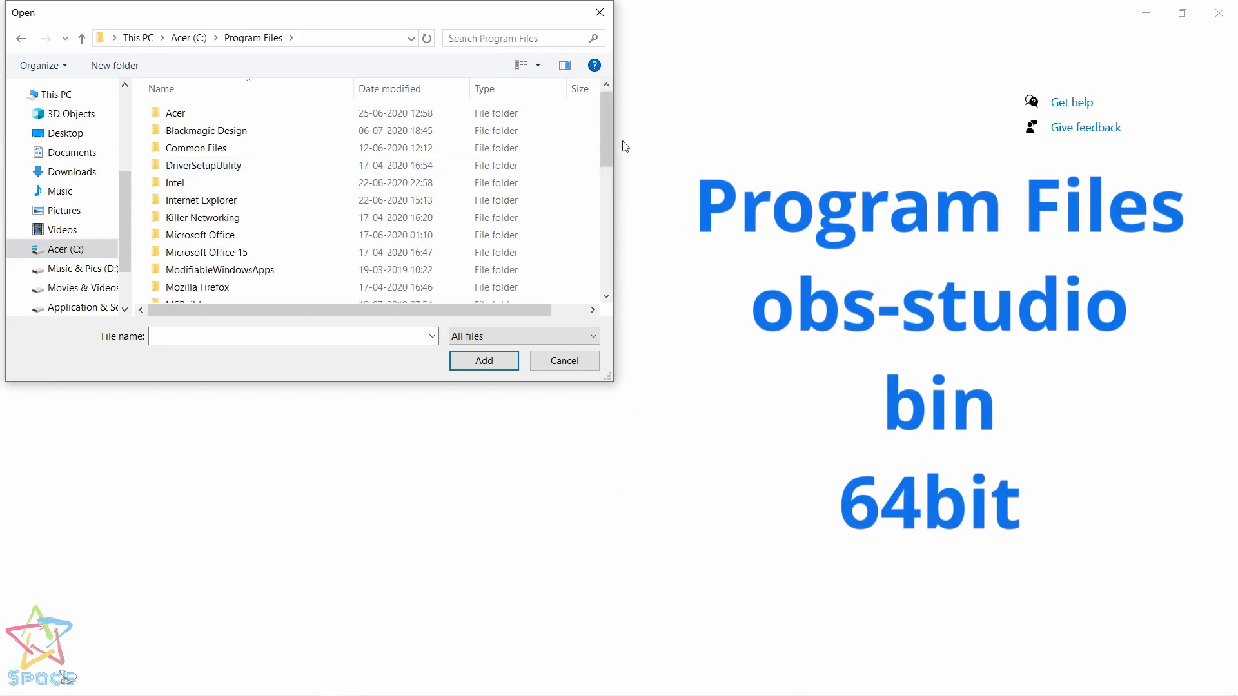
drag(606, 145, 616, 220)
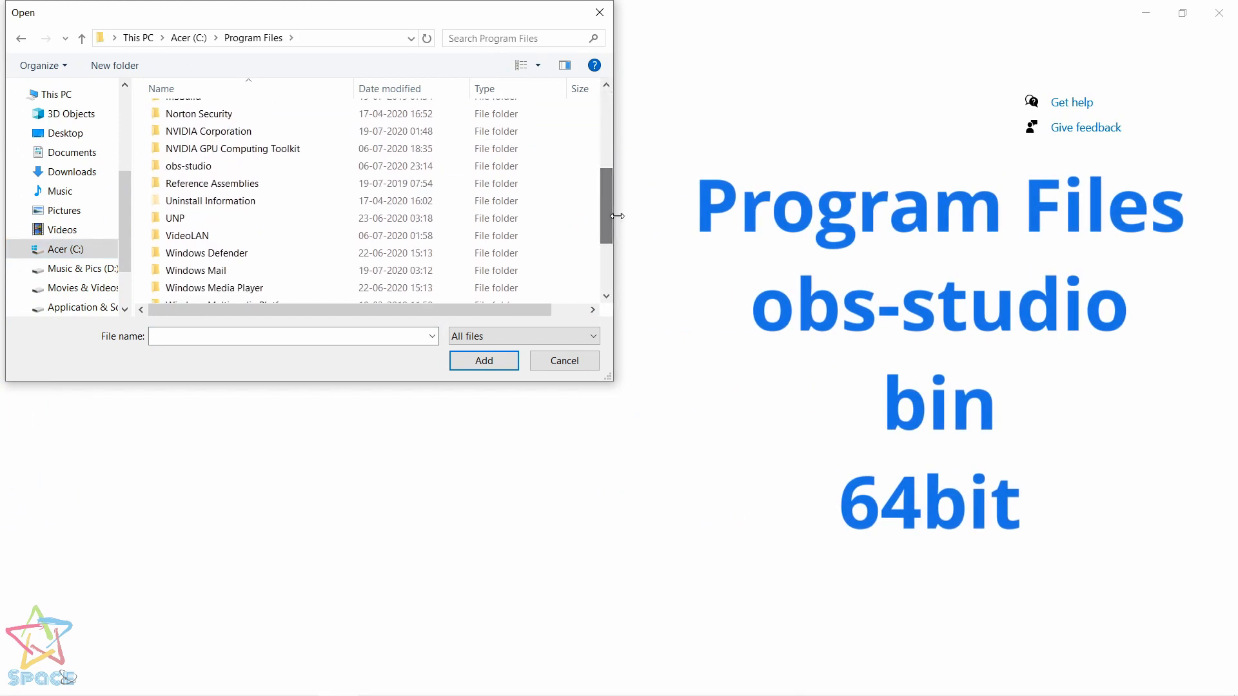
double_click(277, 168)
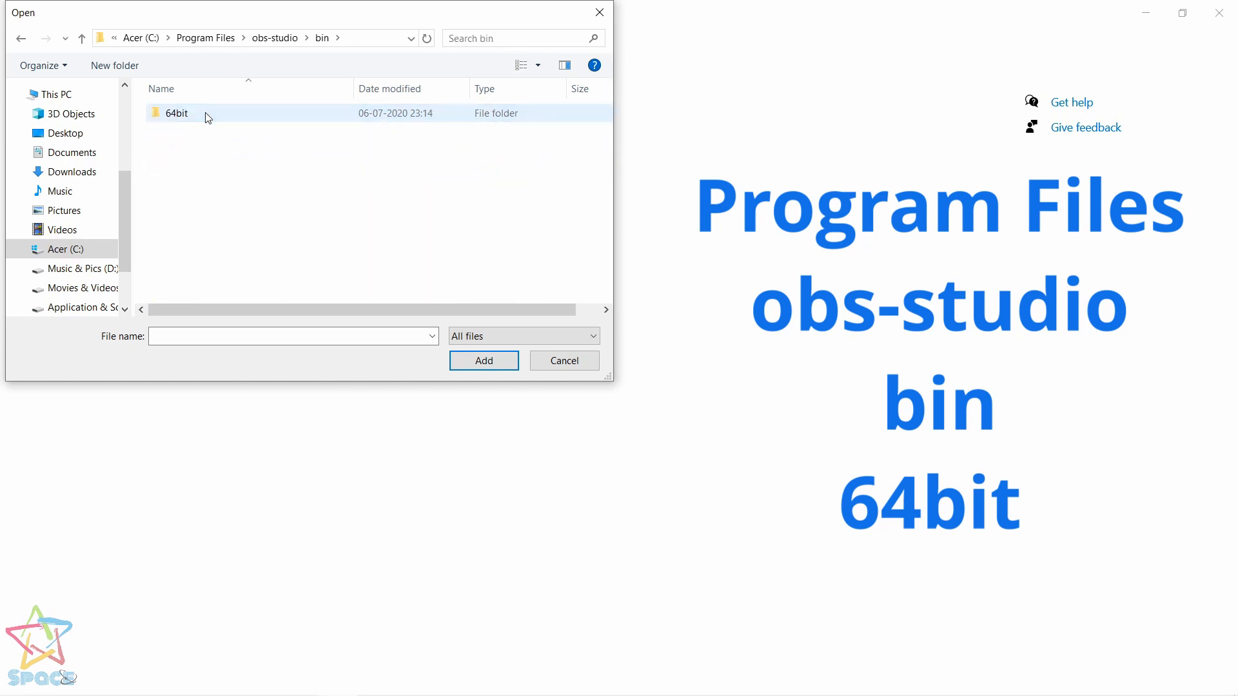
double_click(208, 114)
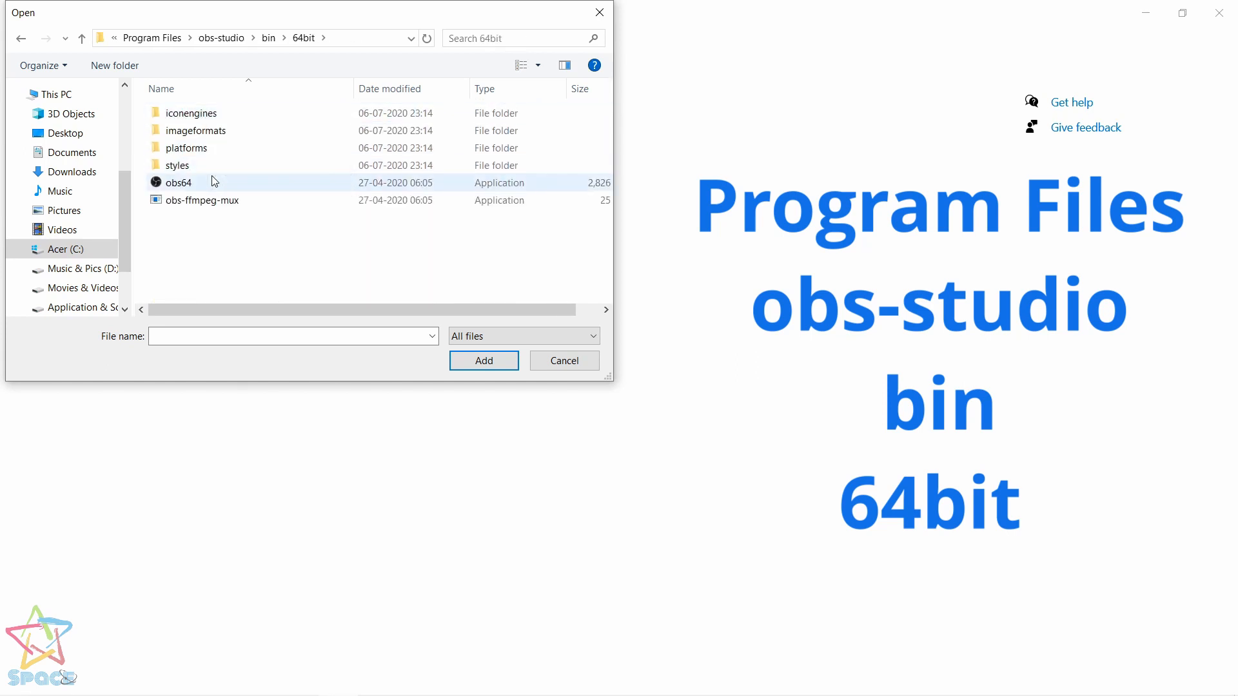
click(214, 181)
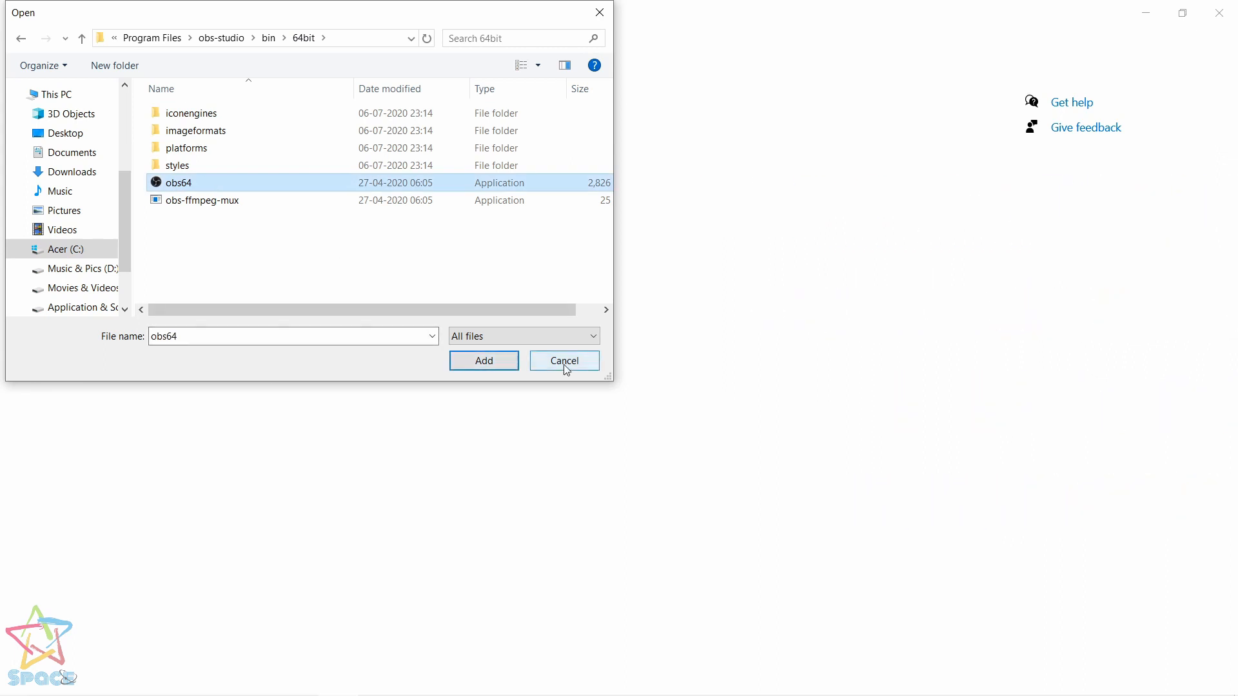
click(484, 361)
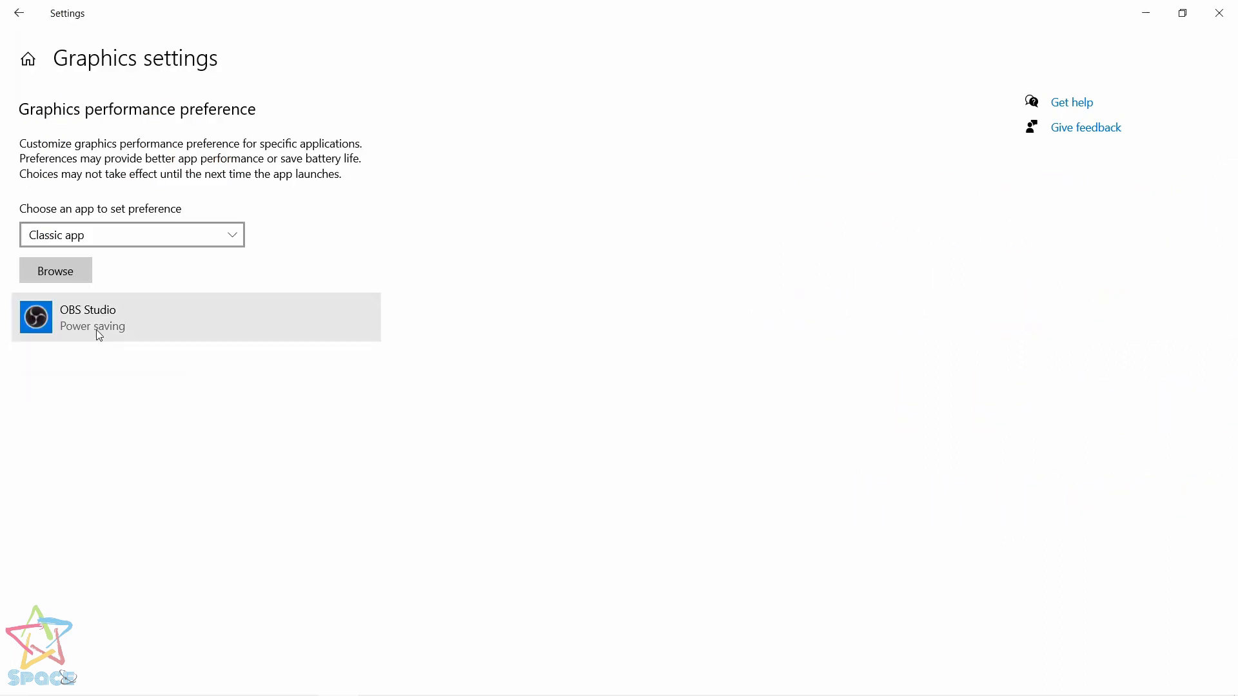
Review the graphics preference options for OBS Studio in its graphics specifications and cancel without saving.
click(97, 332)
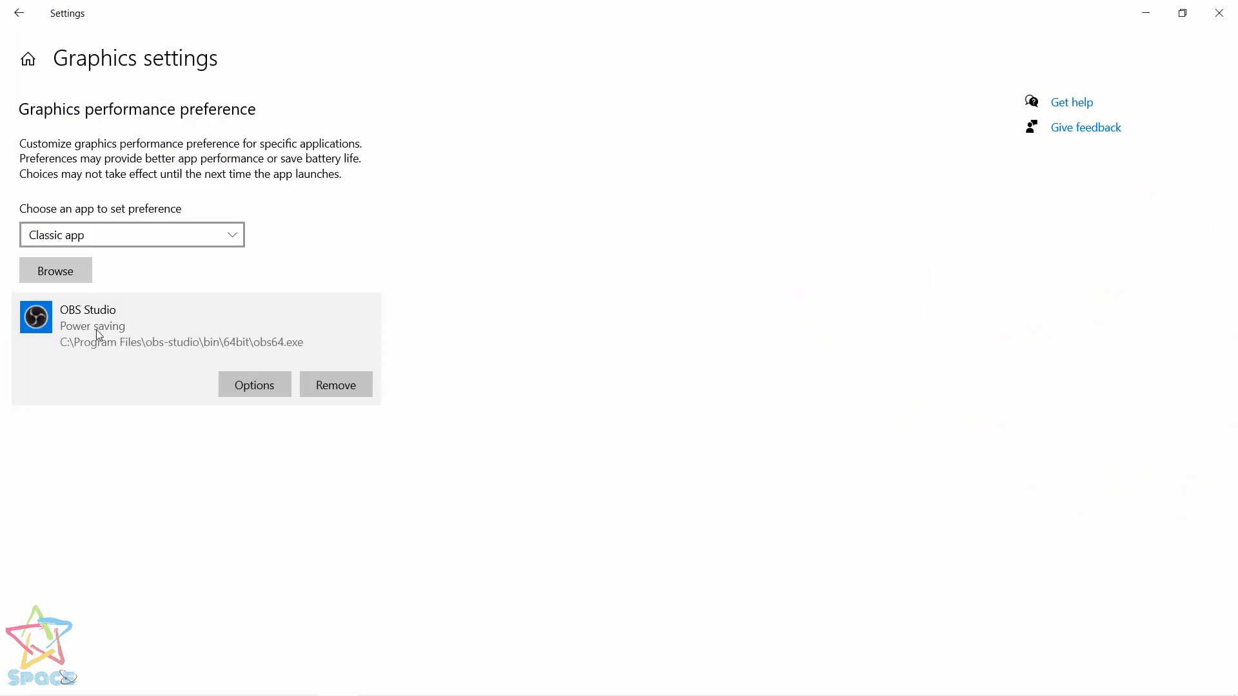
click(248, 383)
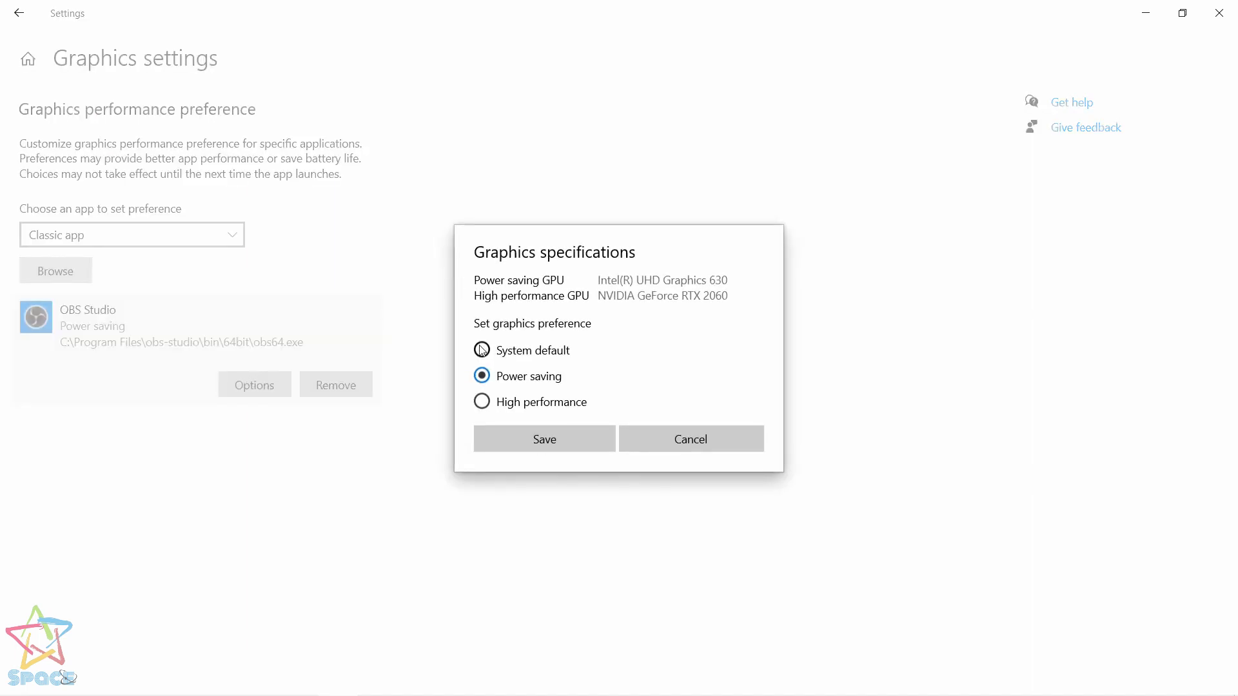
click(482, 350)
click(483, 376)
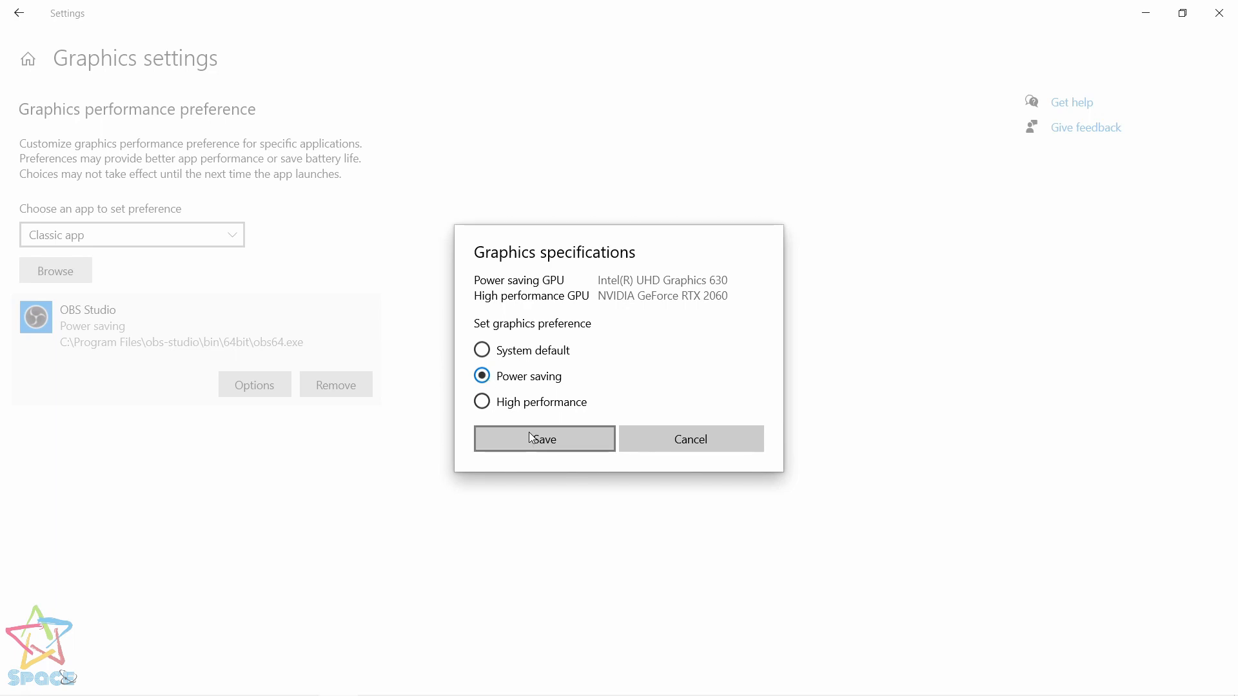
click(666, 437)
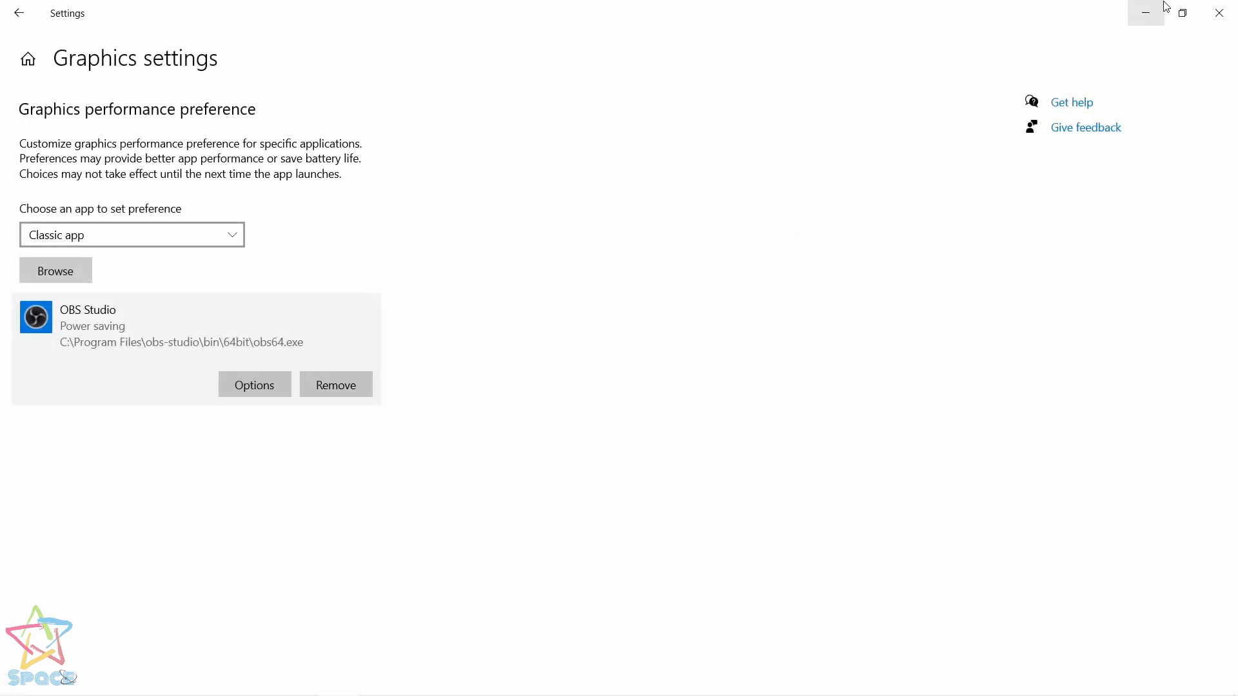
Minimize the Settings window, return to OBS Studio and add a new Display Capture source to the Web capture scene.
click(1146, 12)
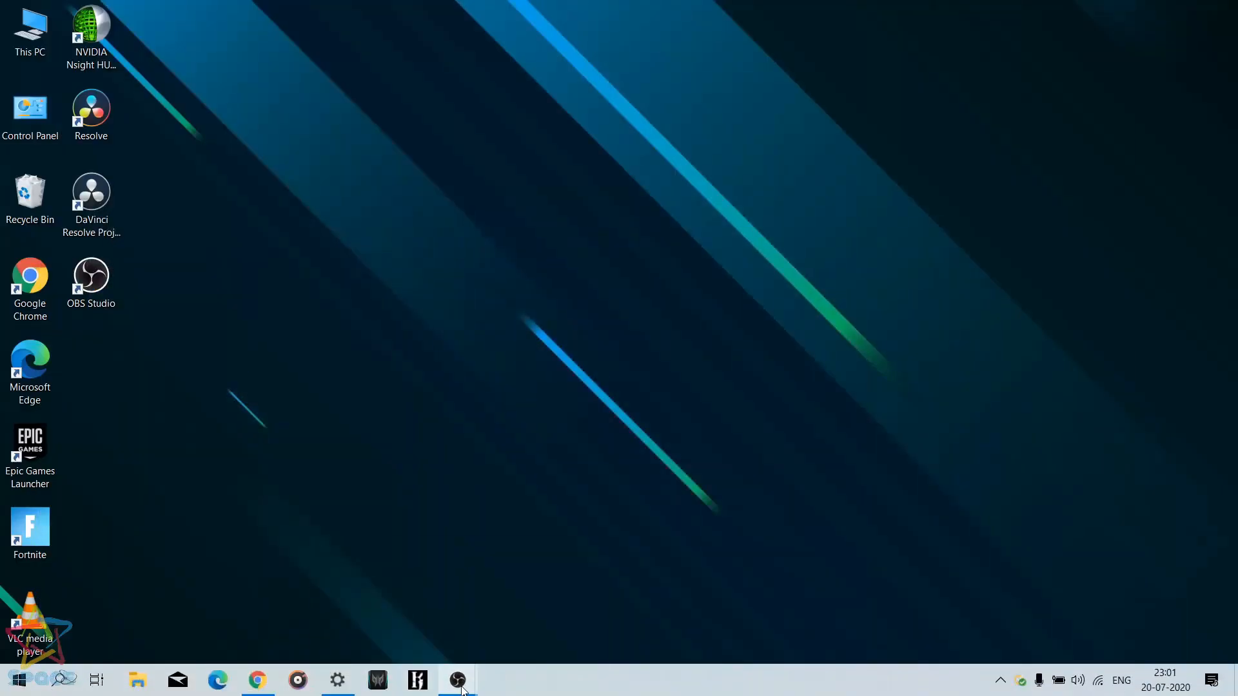
mouse_move(451, 674)
click(501, 618)
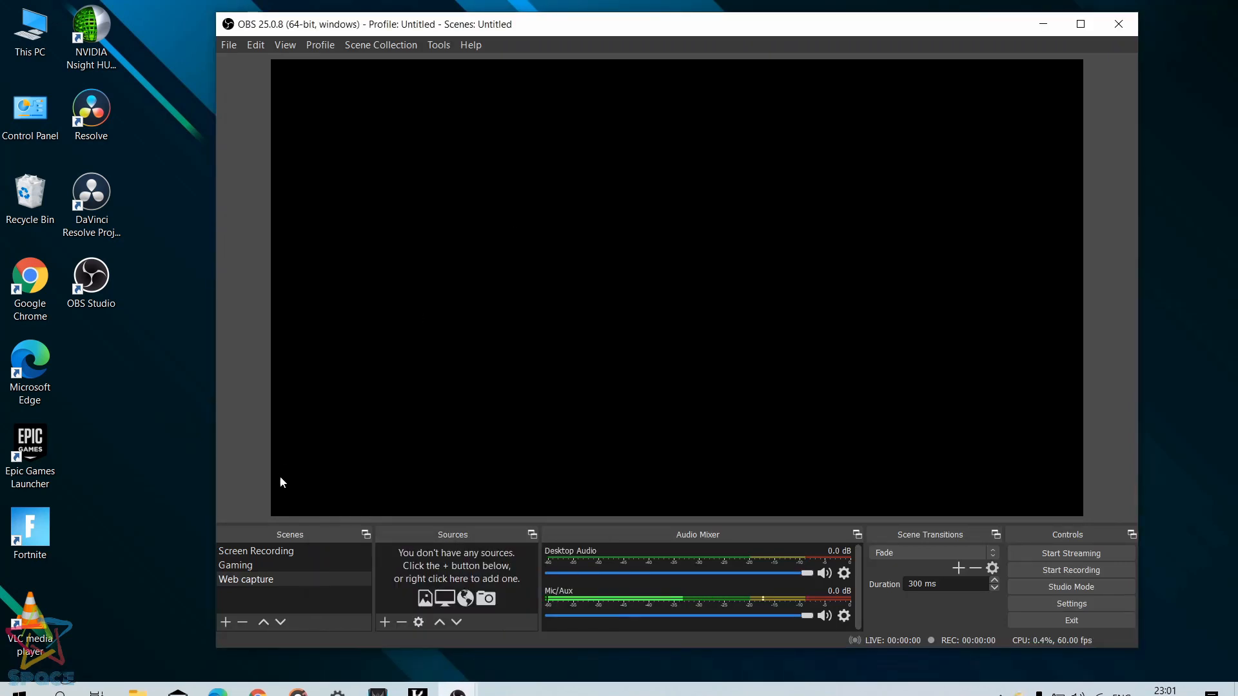
click(382, 624)
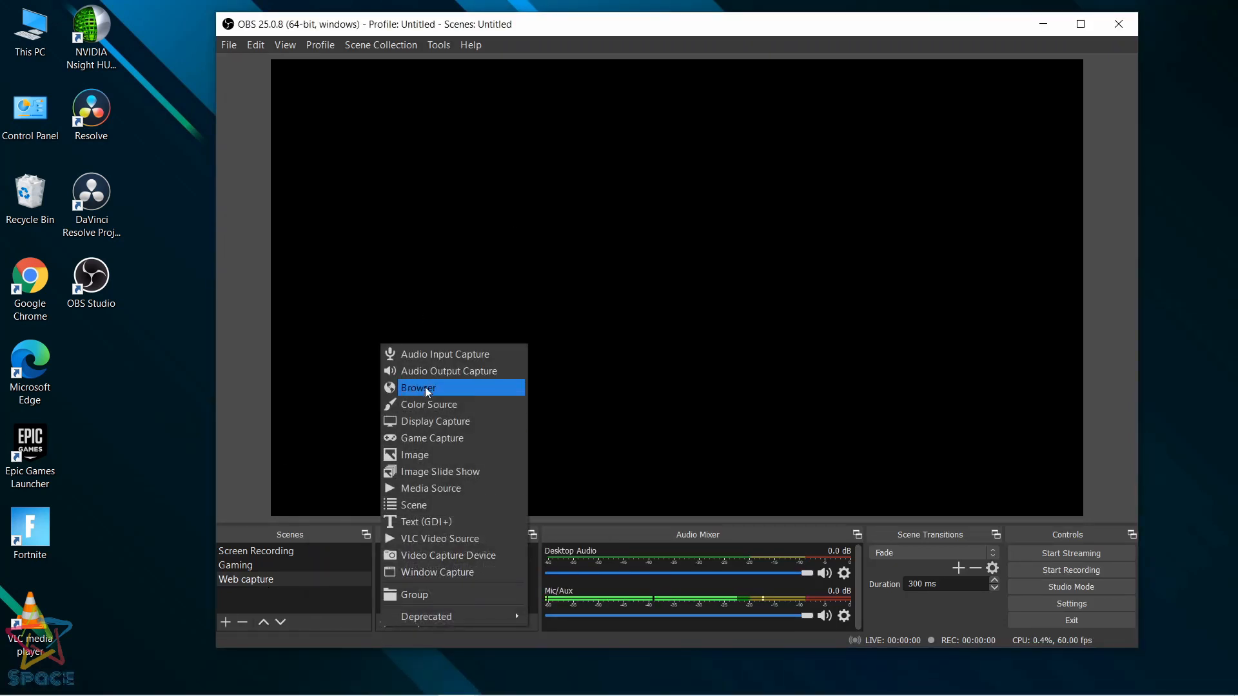
click(428, 421)
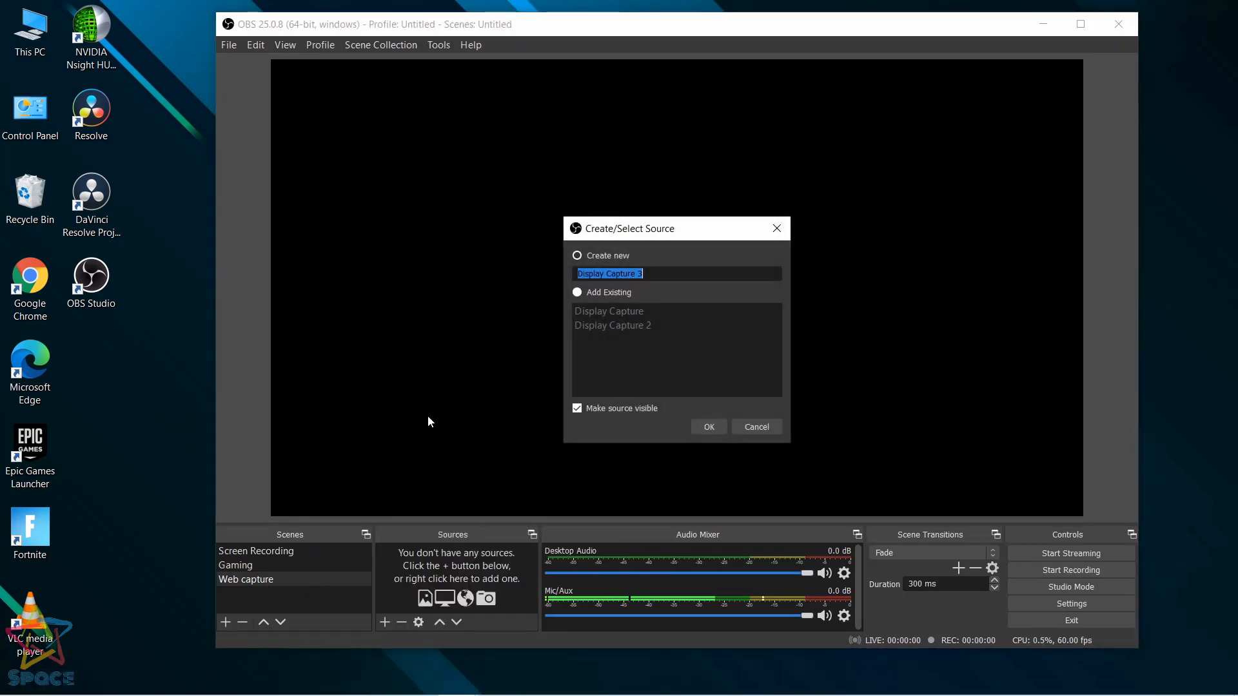
click(695, 424)
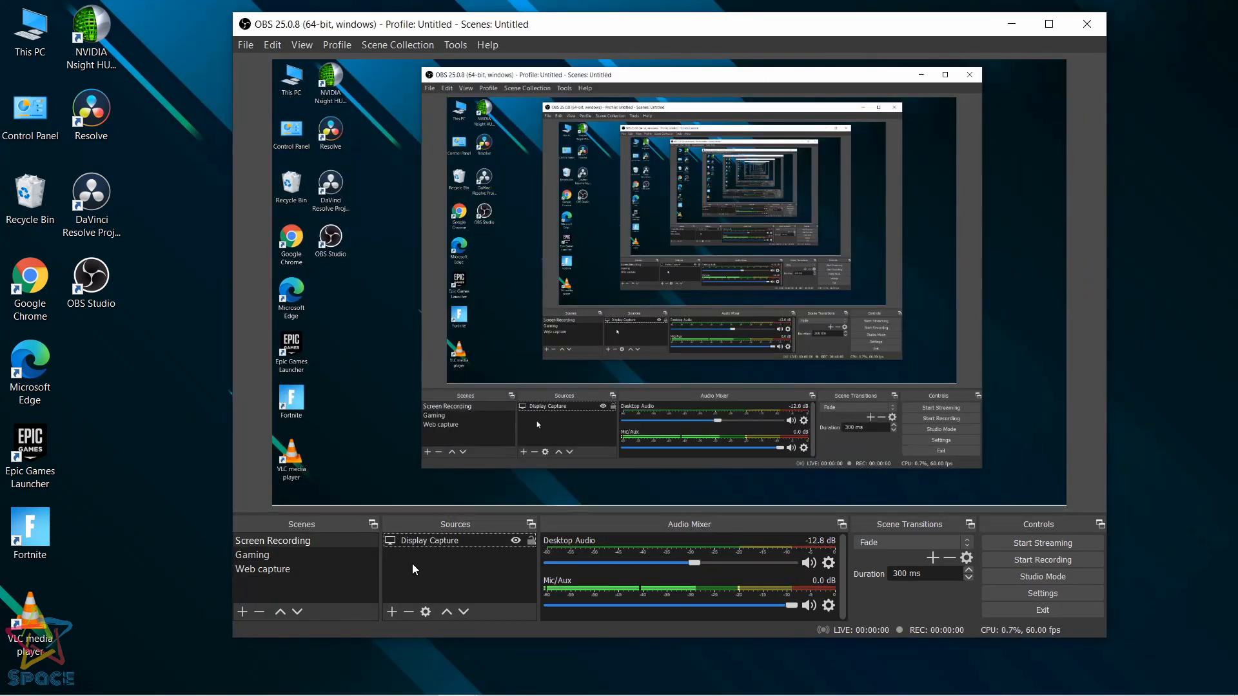
click(432, 540)
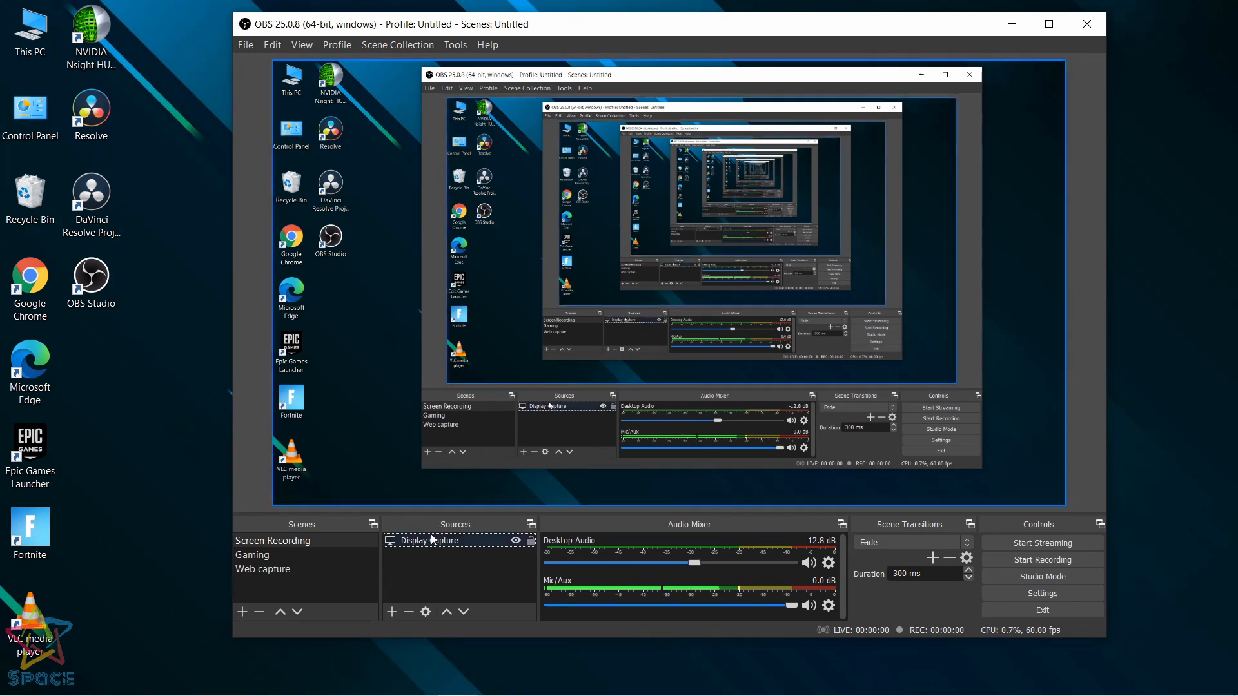
click(389, 613)
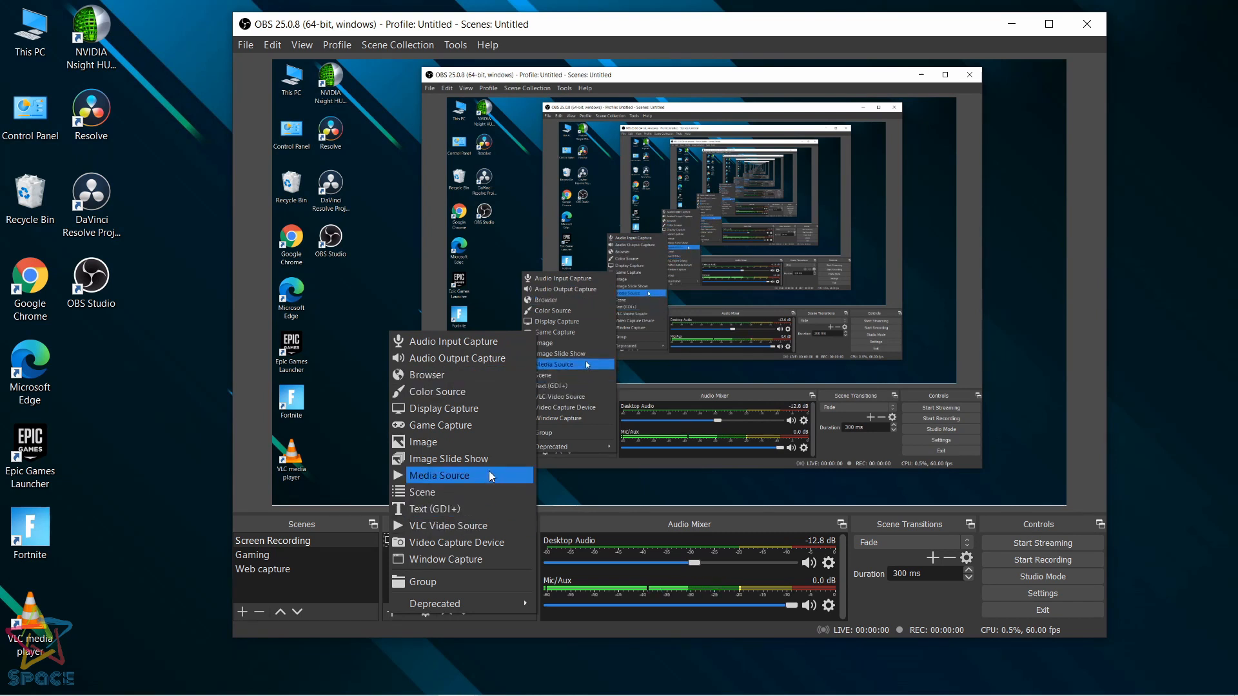
click(392, 320)
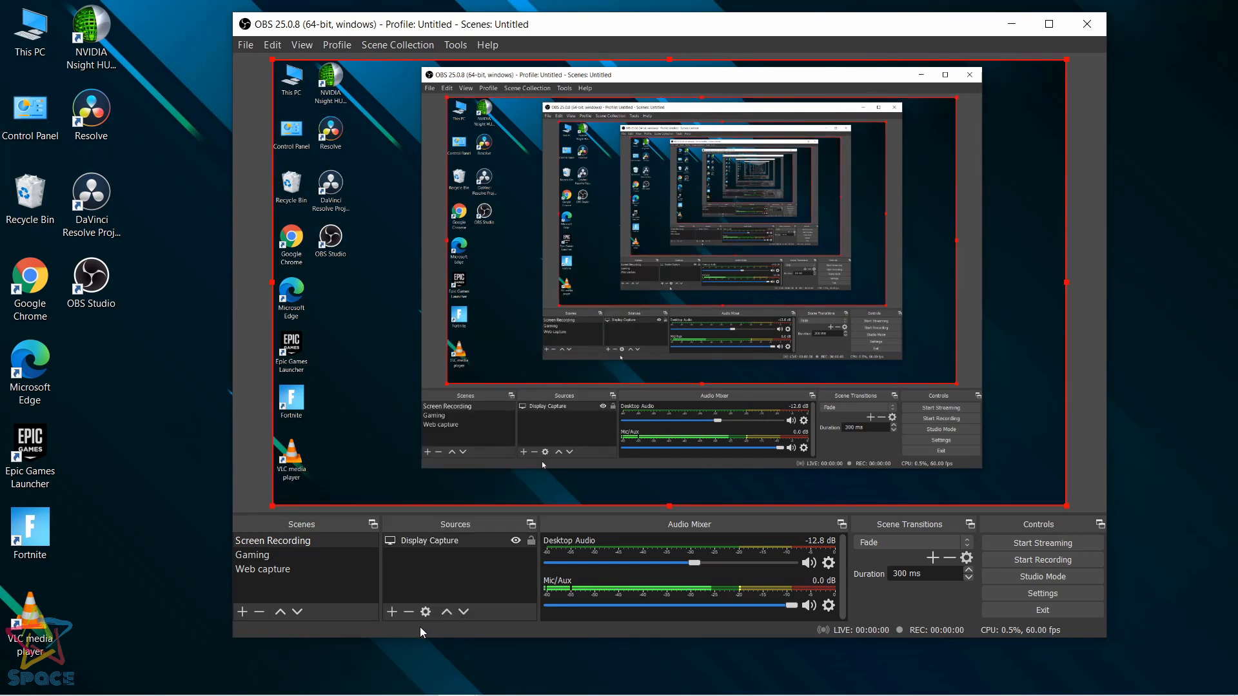
Add a new Audio Input Capture source to the Screen Recording scene, checking its list of available devices.
click(392, 617)
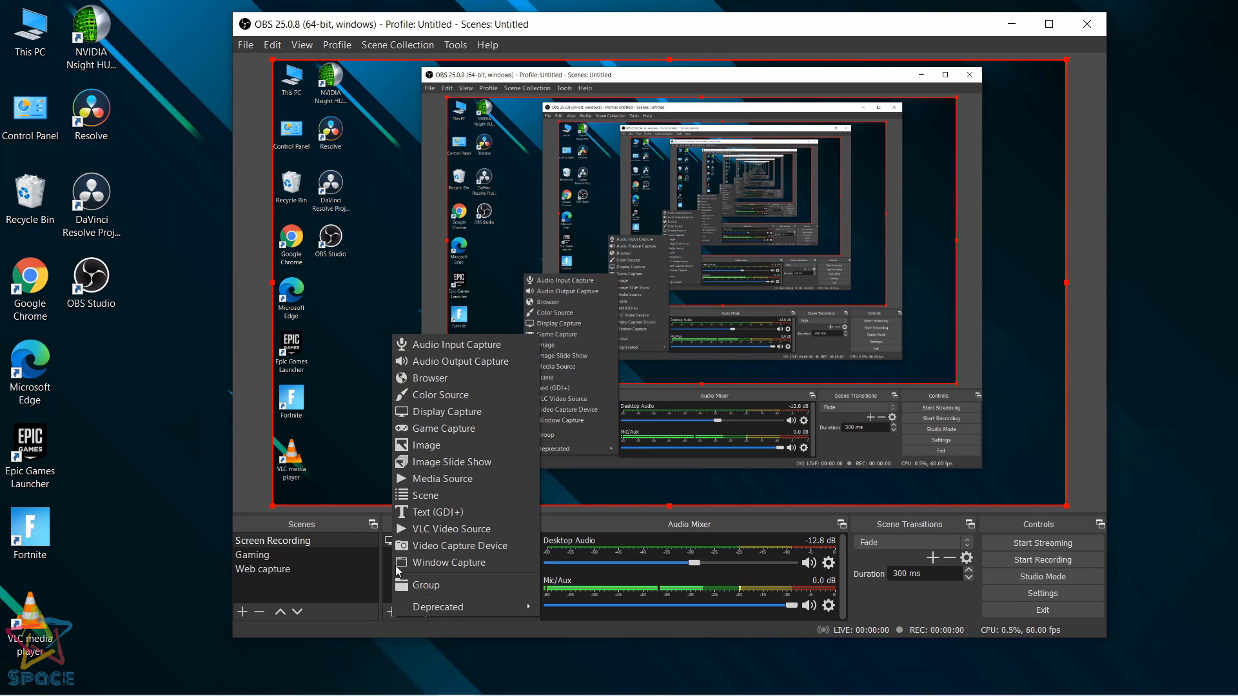
click(424, 348)
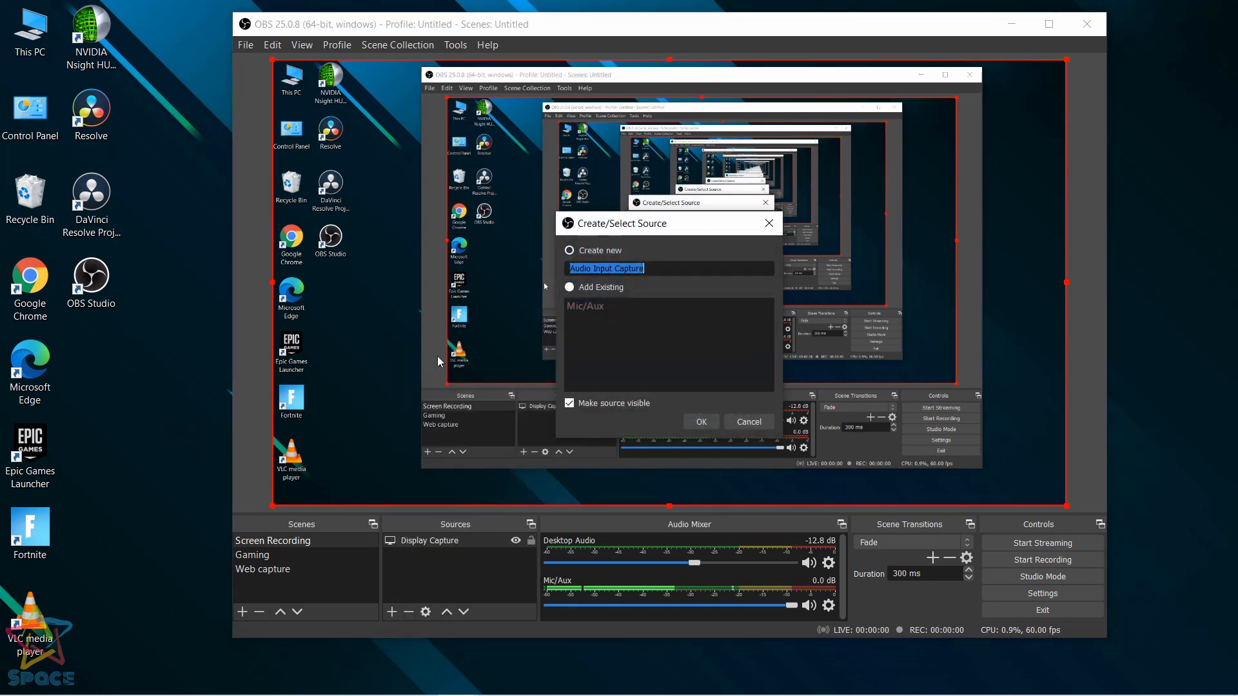
click(697, 420)
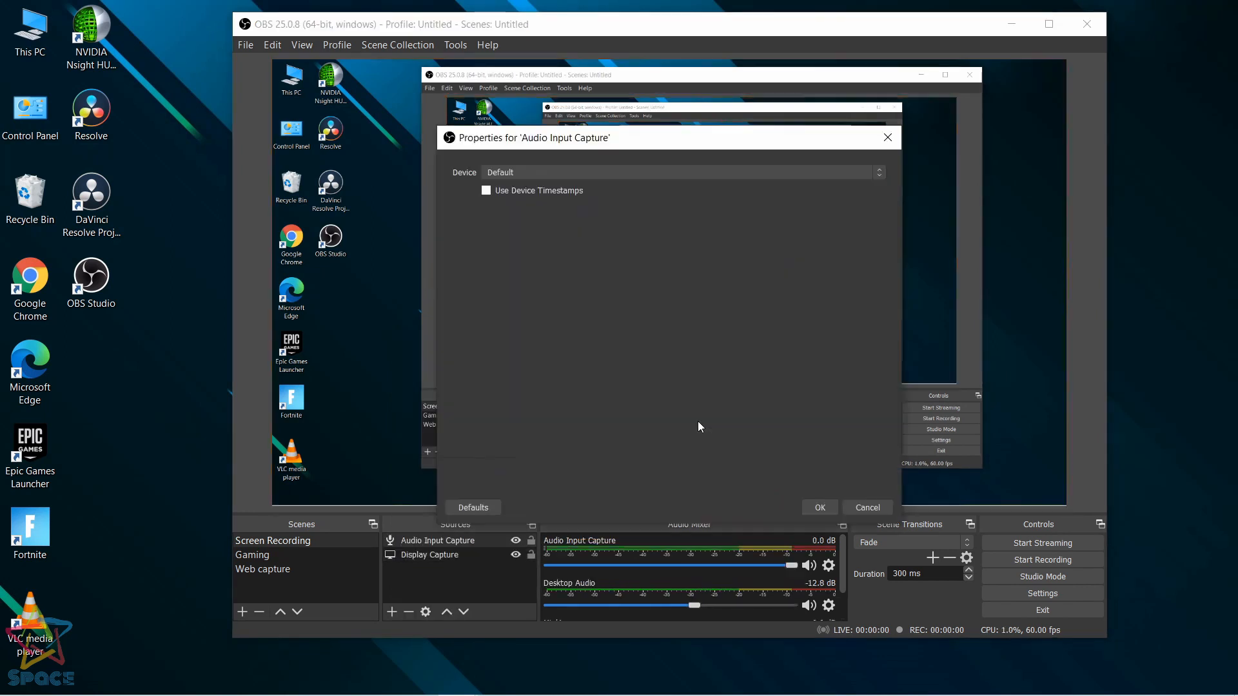
click(668, 173)
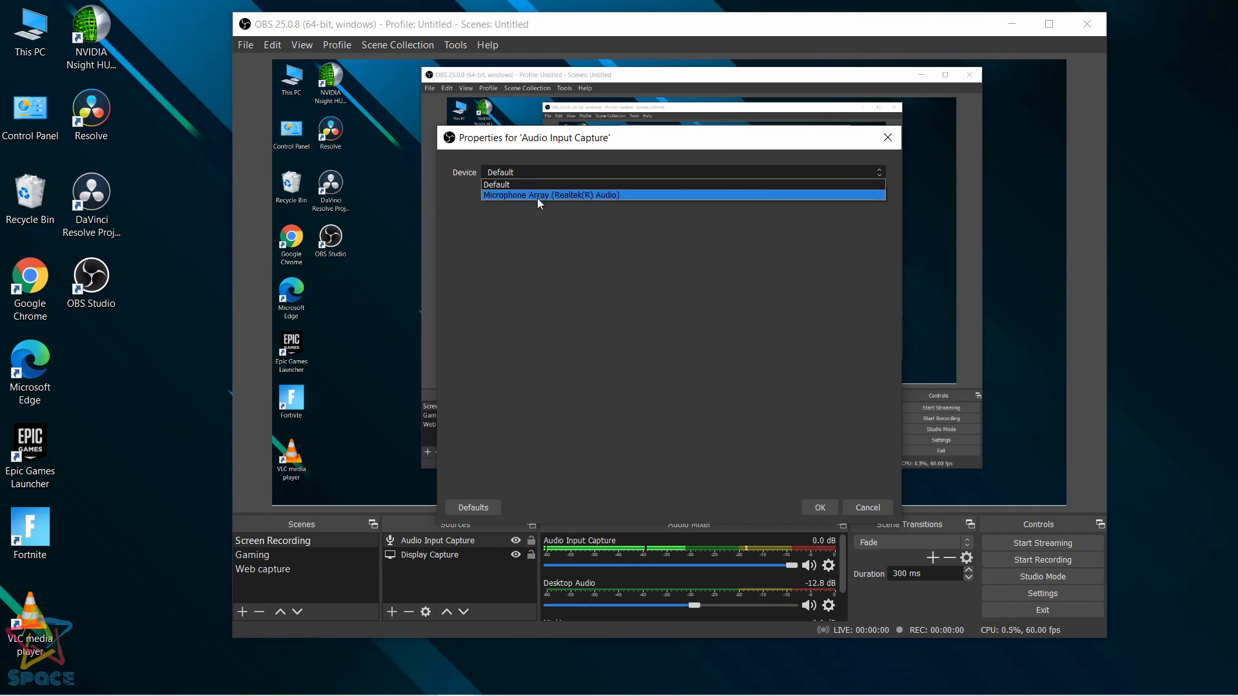
click(820, 507)
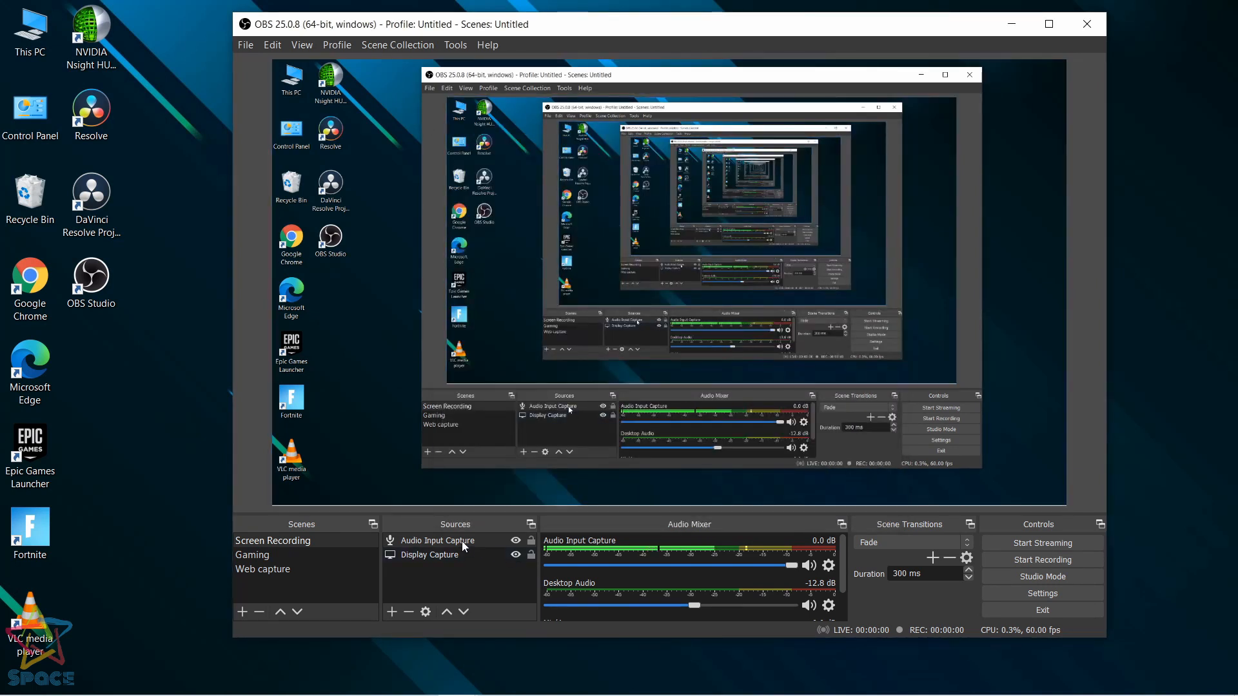
Add a new Audio Output Capture source to the Screen Recording scene and open its device choices.
click(391, 612)
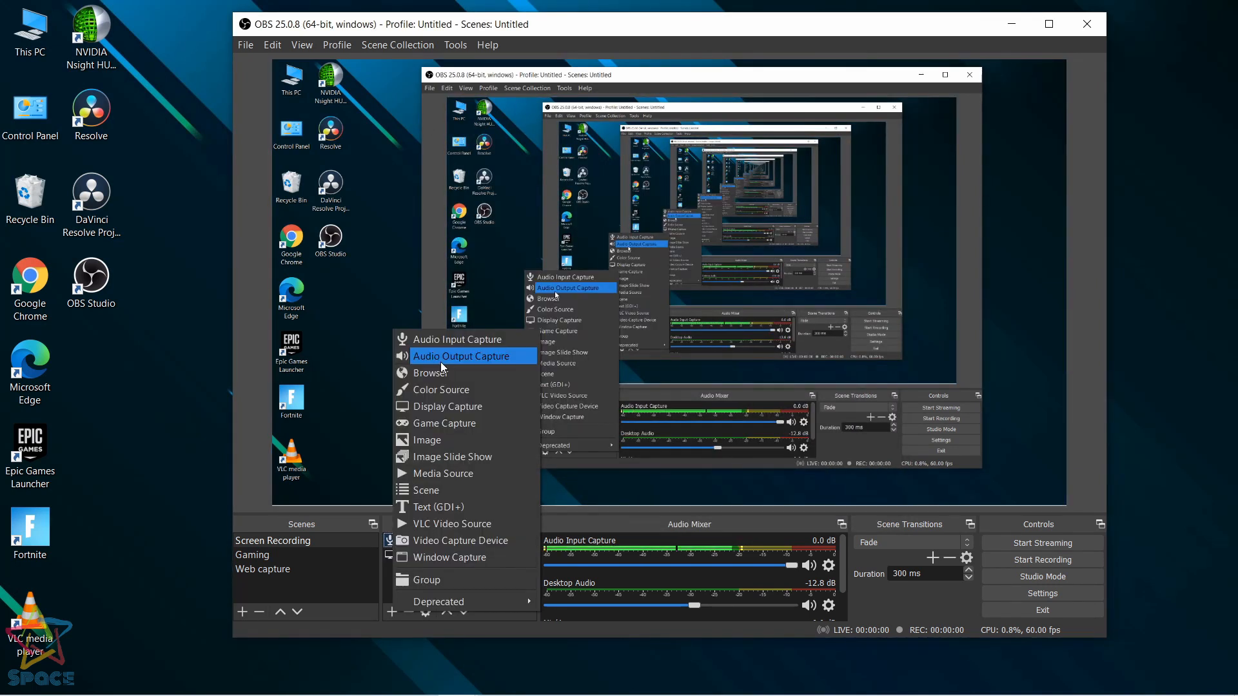
click(441, 357)
click(689, 420)
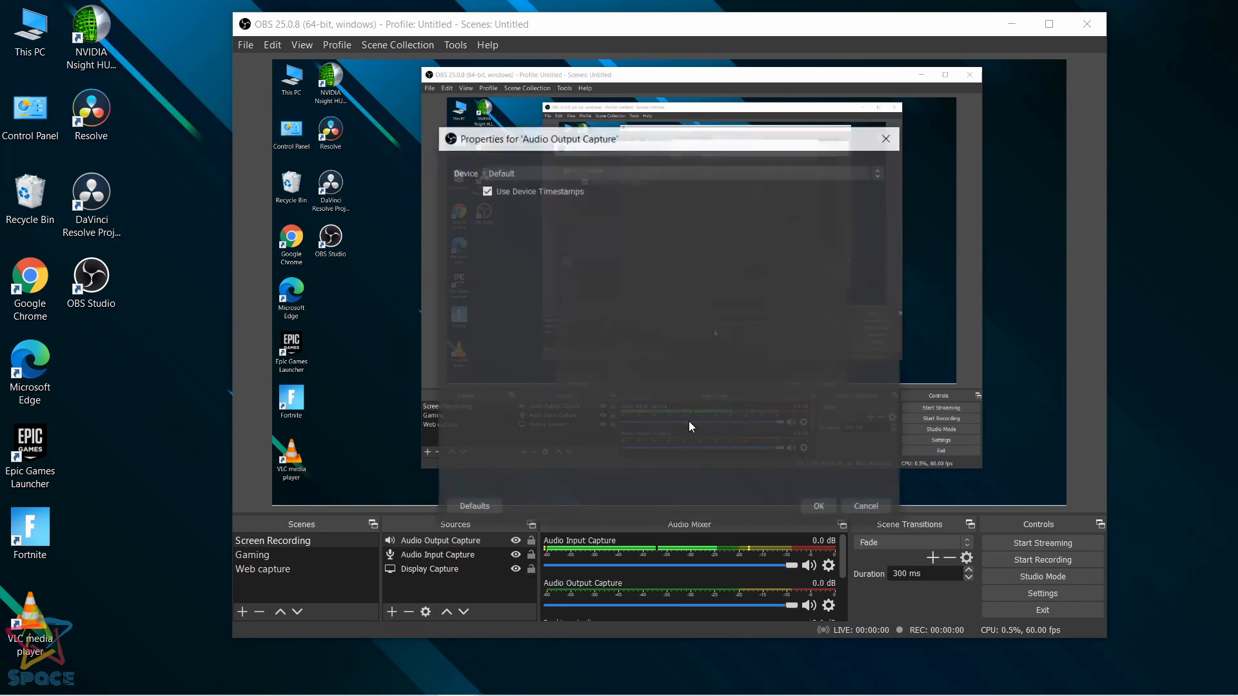
click(610, 173)
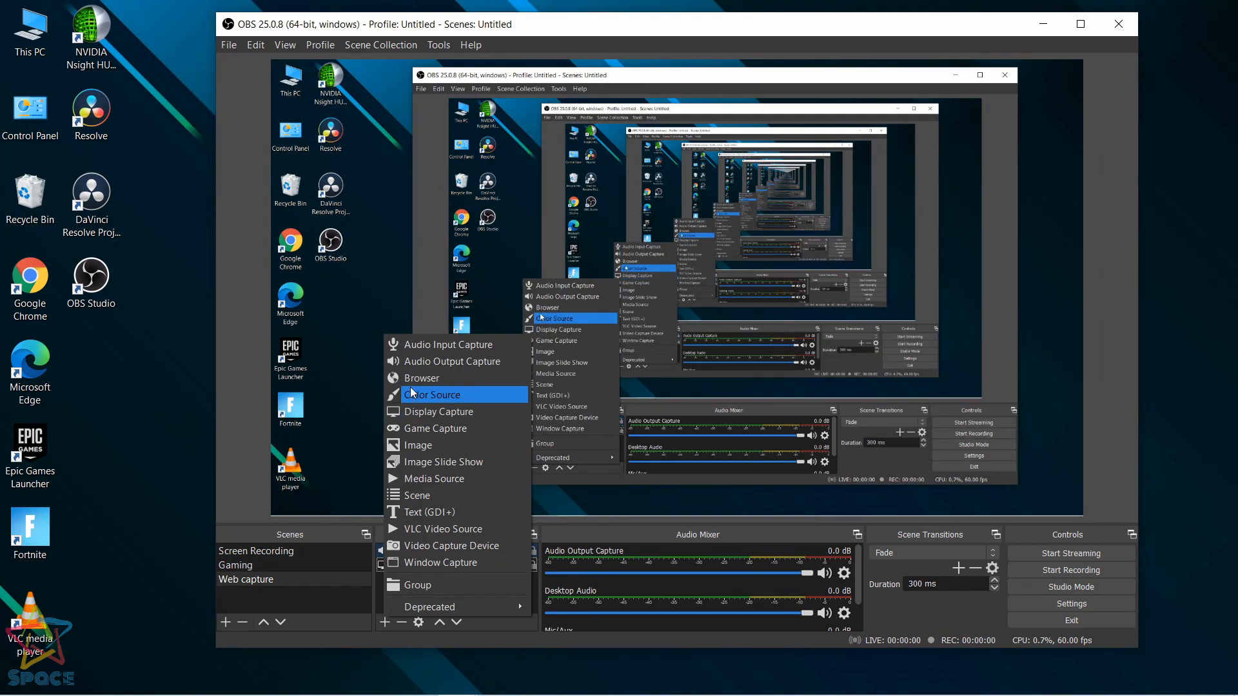
Add a Browser source to the Web capture scene using the Acer Helios 300 YouTube video's URL taken from Chrome.
click(439, 305)
click(712, 427)
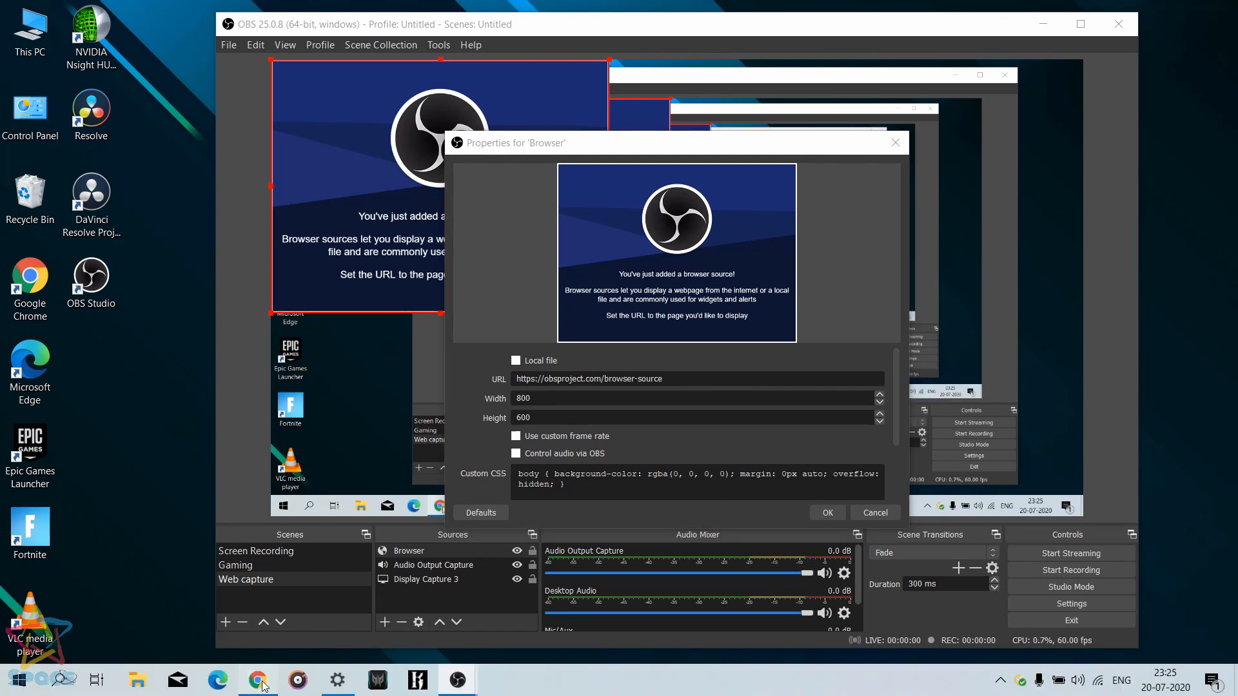
click(261, 681)
click(158, 13)
key(ctrl+x)
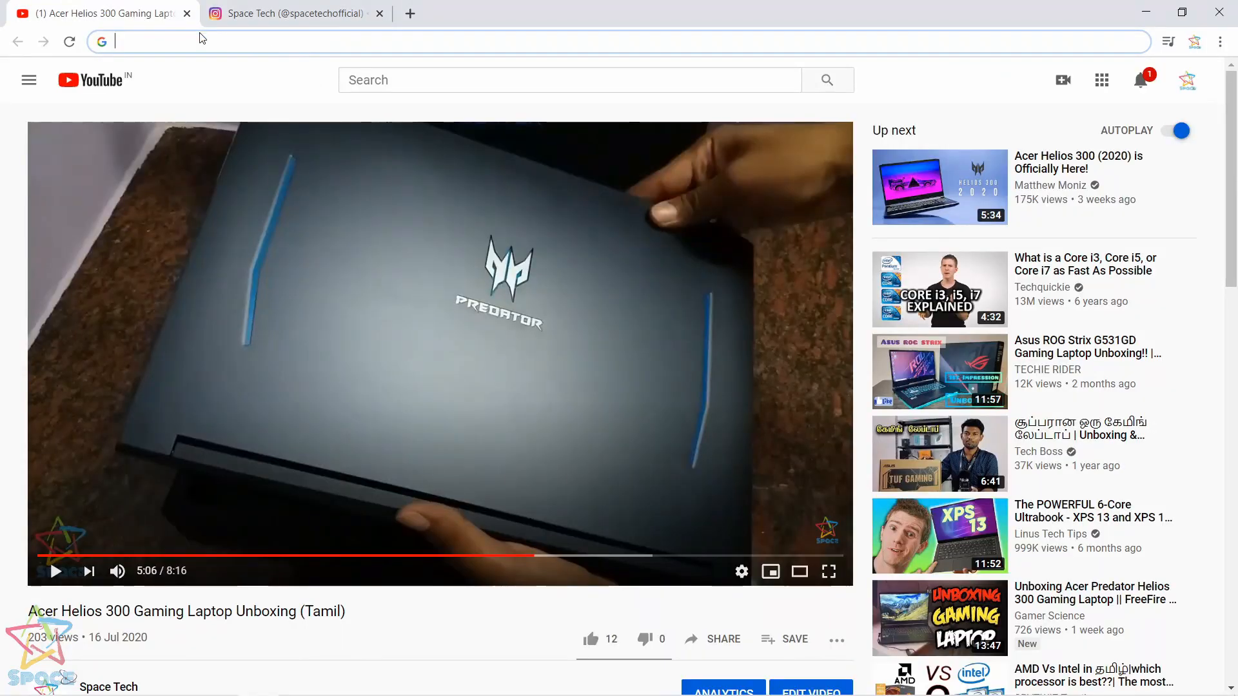
click(1219, 13)
key(ctrl+v)
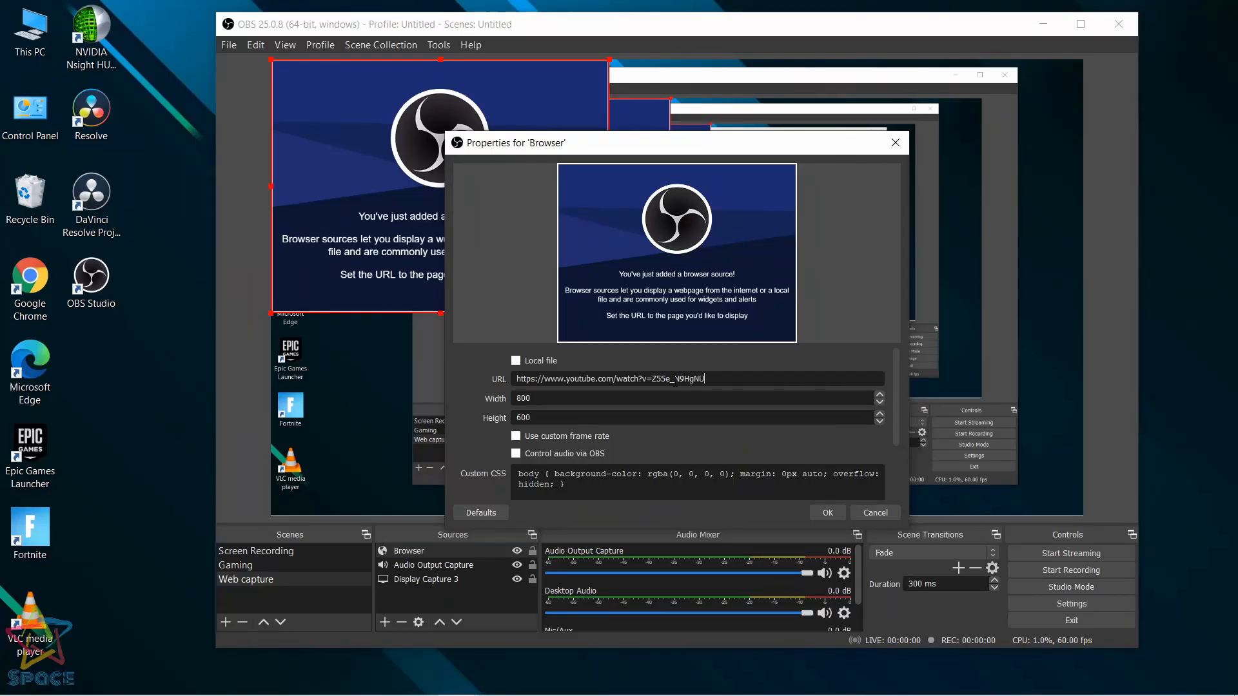
click(826, 513)
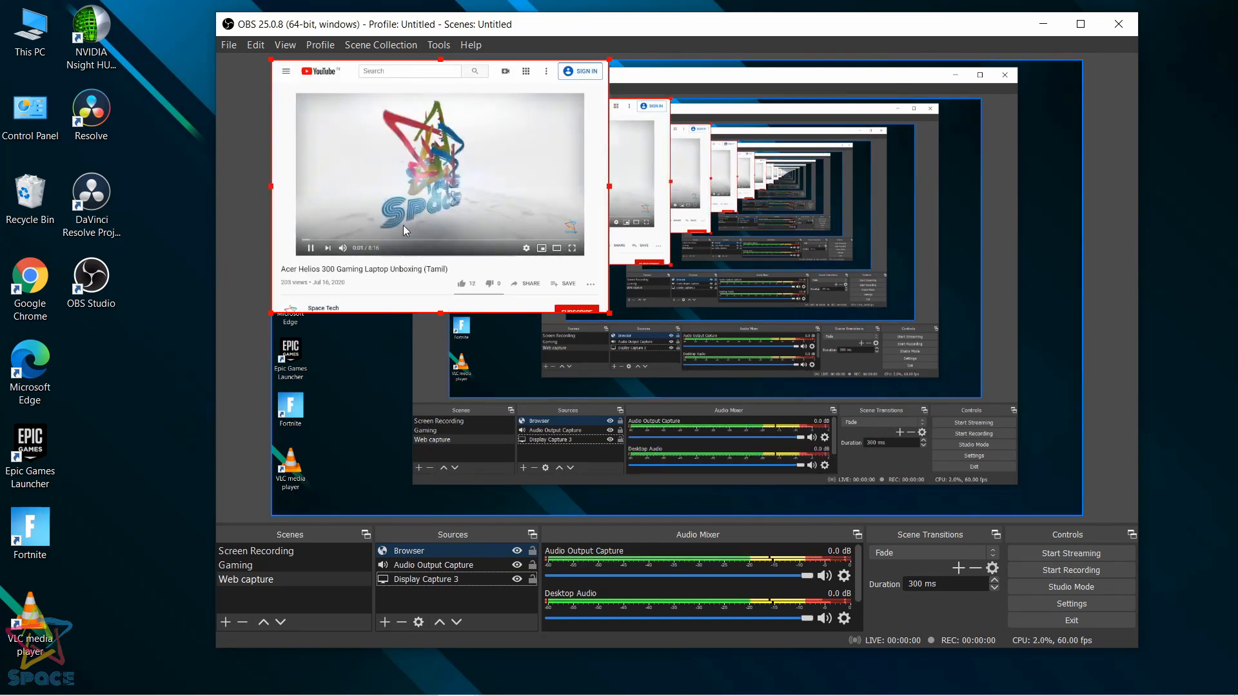
Delete the Browser source from the Web capture scene.
click(427, 553)
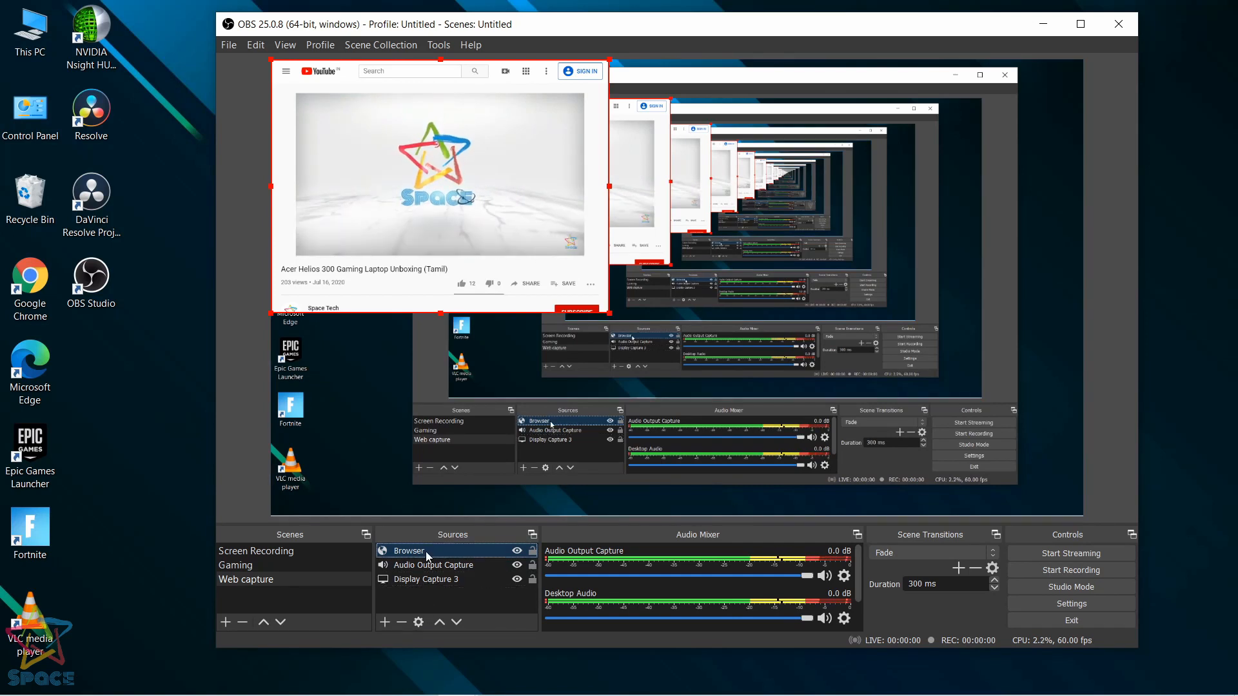
key(Delete)
key(Return)
Switch to Chrome, cut the address of the spacetechofficial Instagram page, and minimize Chrome to return to OBS Studio.
click(385, 622)
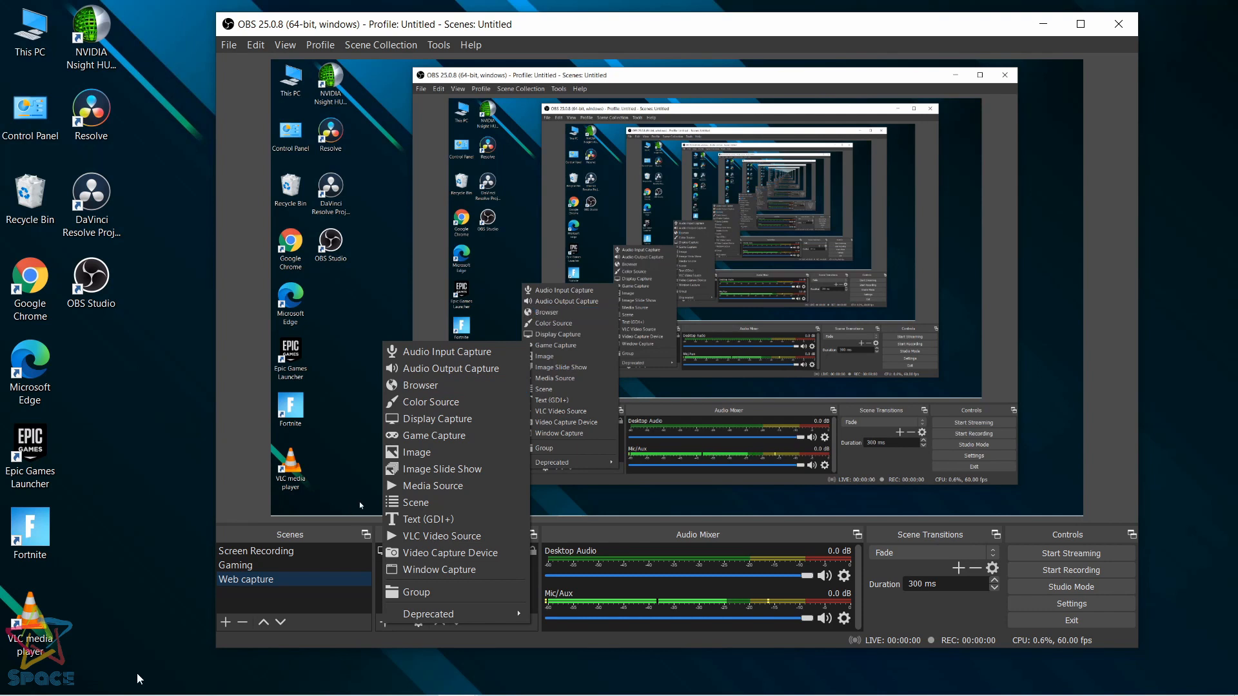
mouse_move(250, 690)
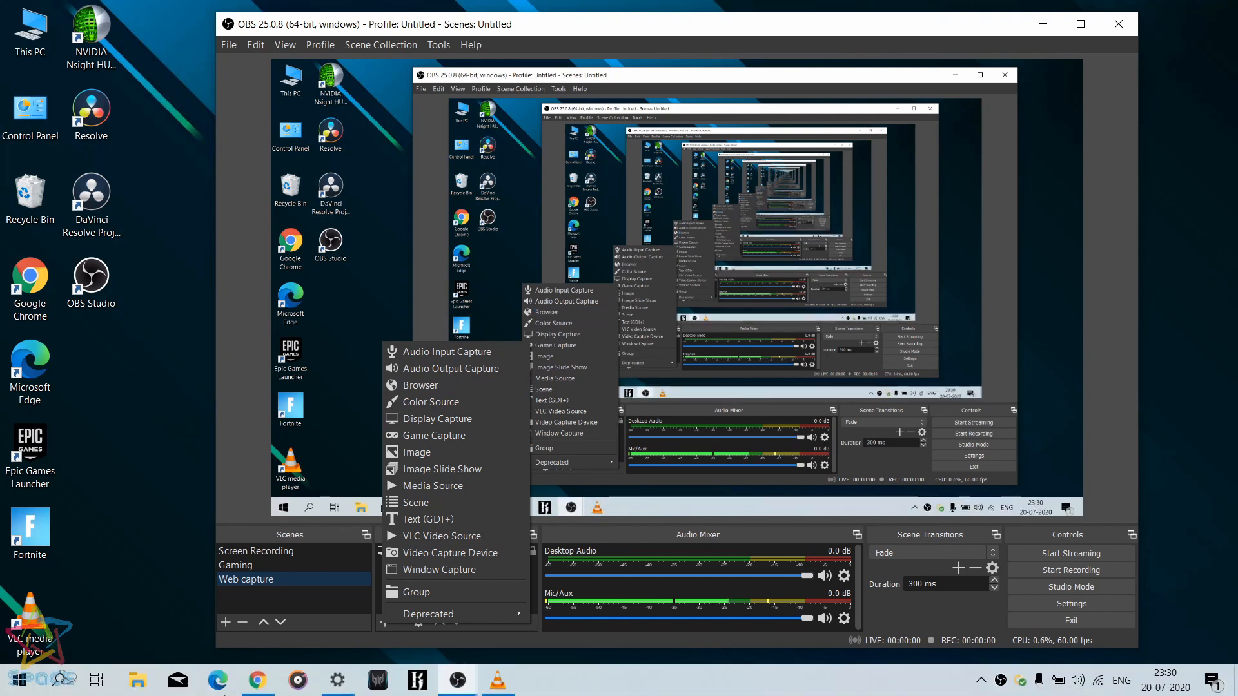
click(253, 685)
click(303, 14)
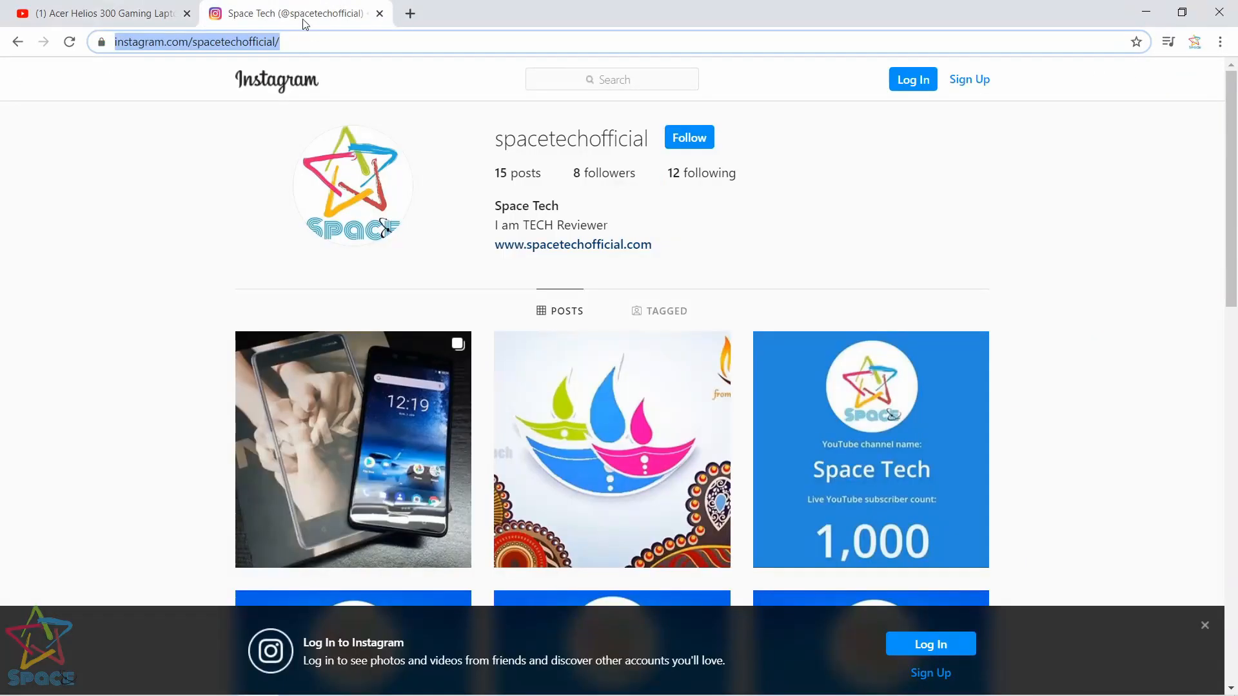
key(BackSpace)
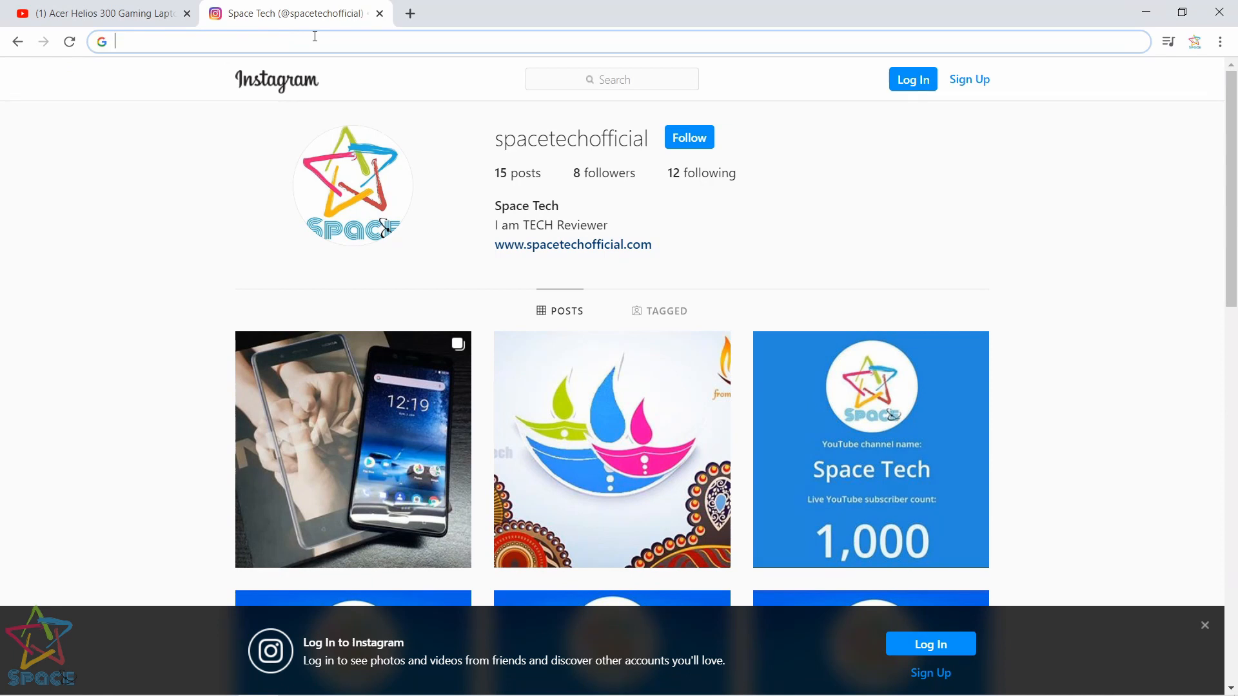
click(1145, 12)
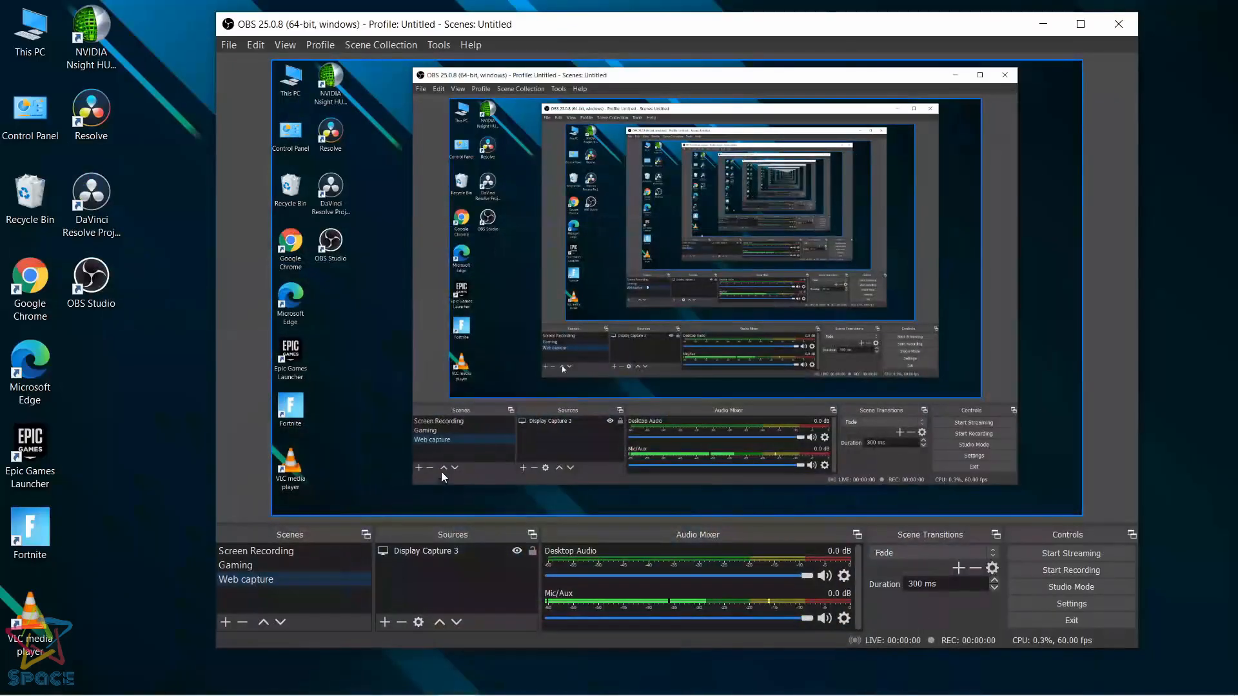
click(383, 621)
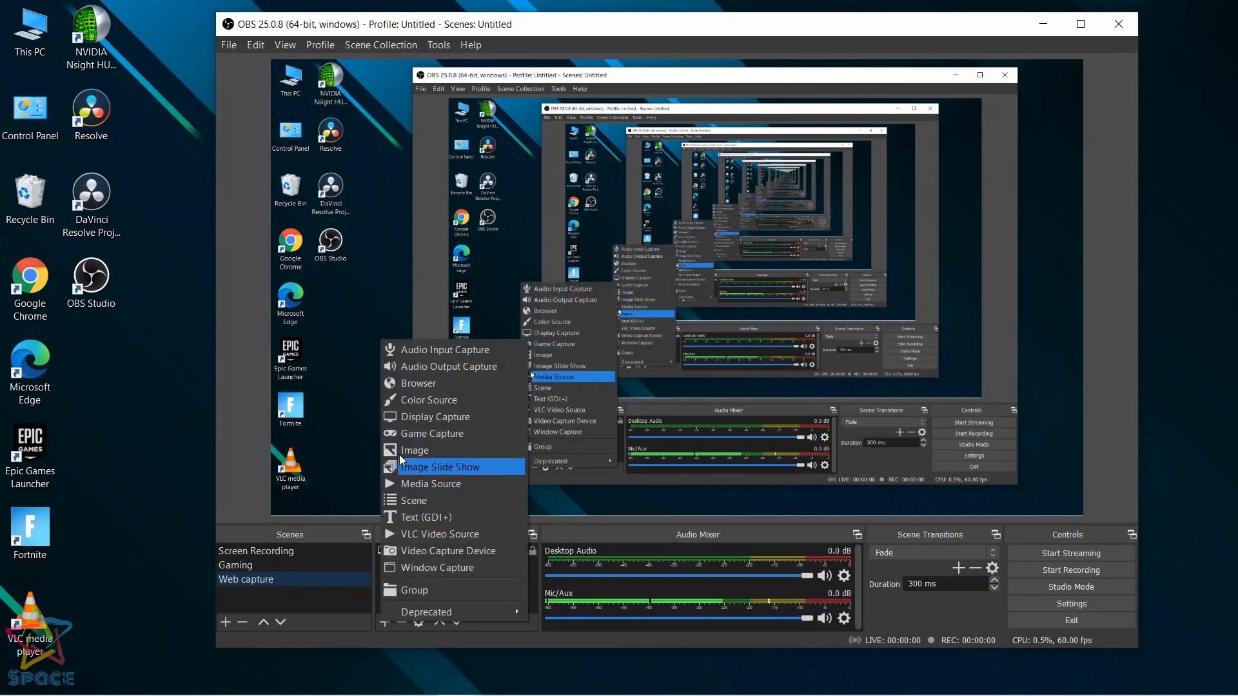
click(411, 389)
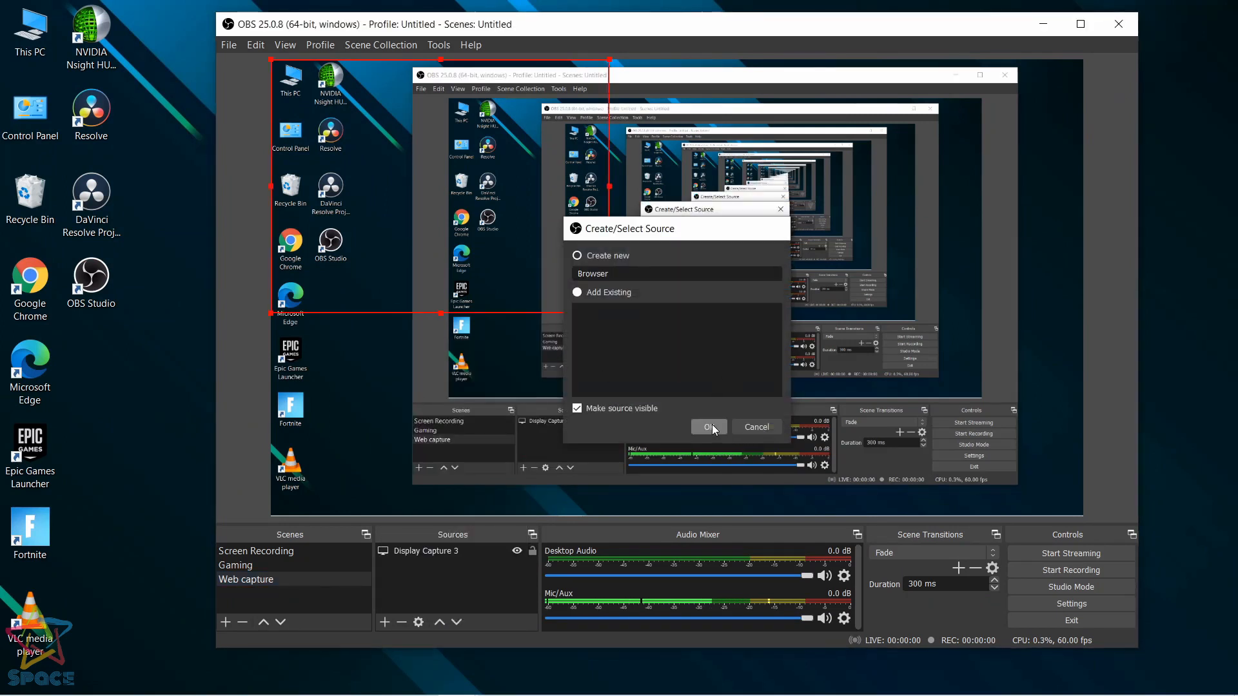
click(712, 424)
drag(516, 379, 672, 380)
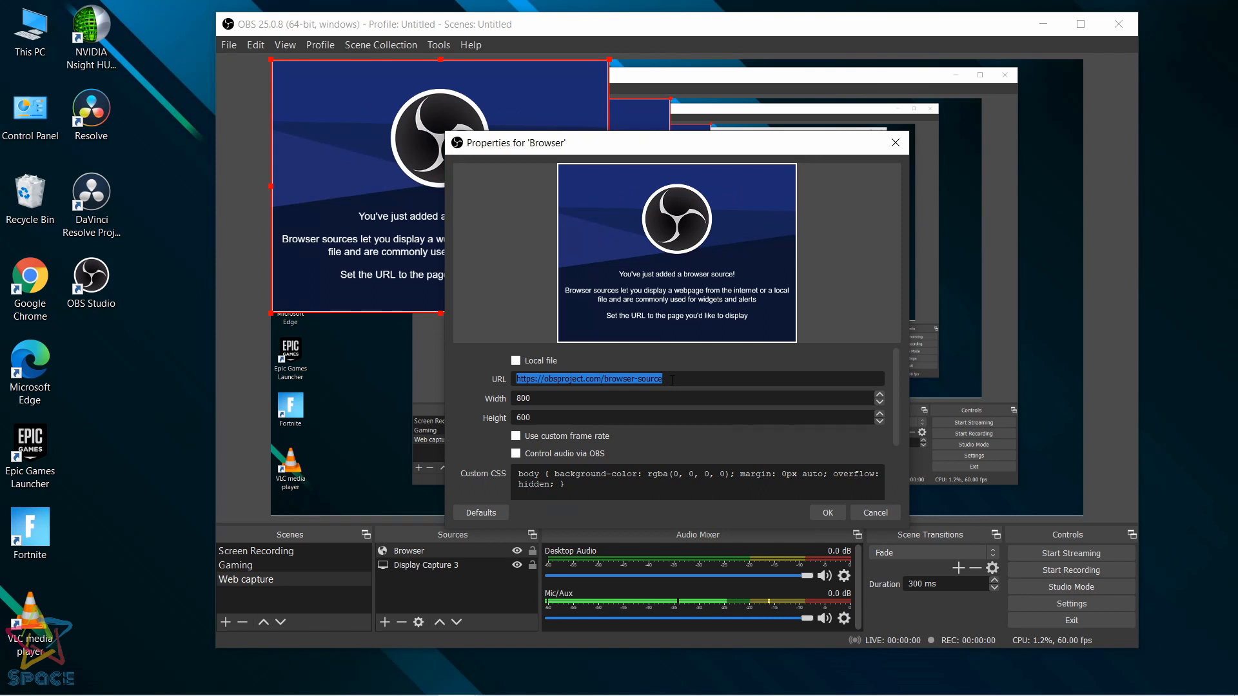
key(ctrl+v)
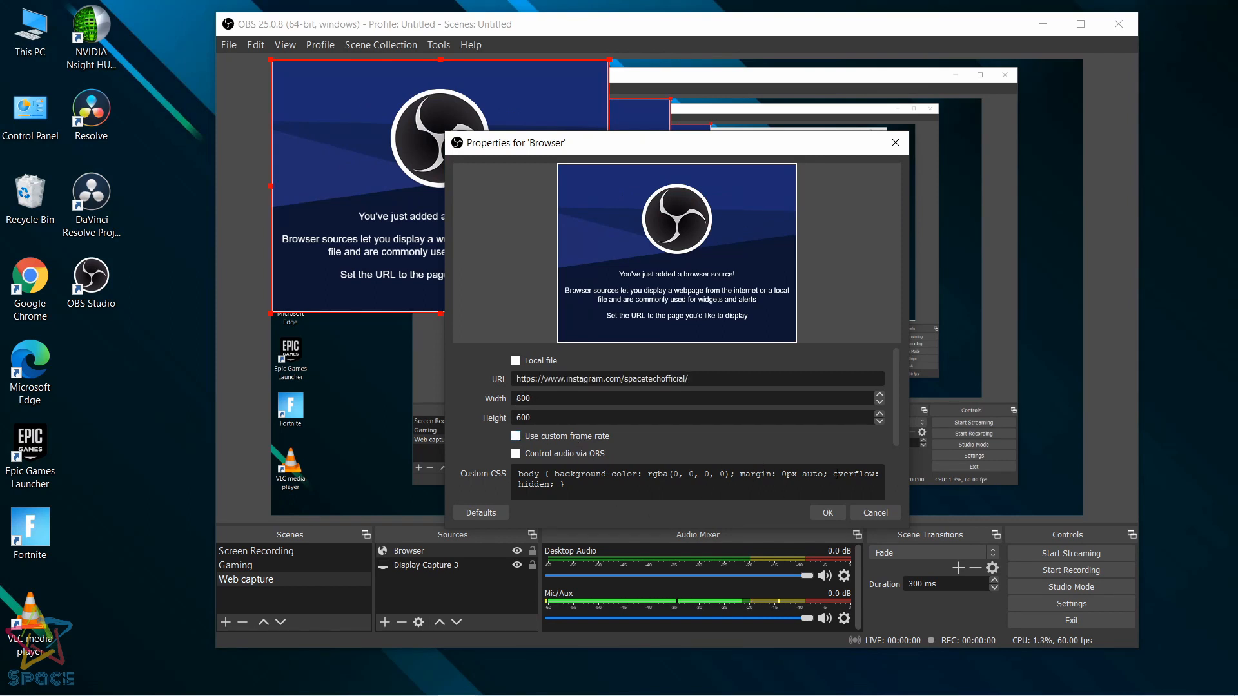
click(829, 513)
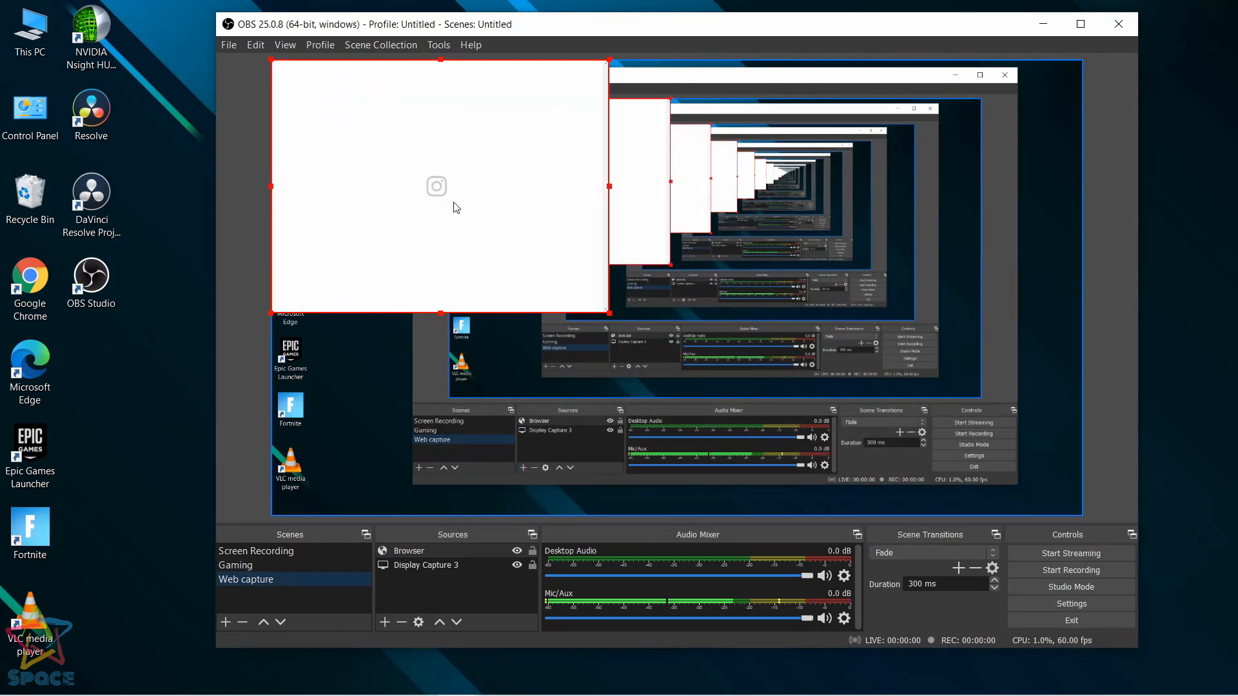
Shrink the Instagram Browser source, place it in the canvas's upper-right corner, and select the display capture behind it.
drag(612, 316, 398, 156)
drag(341, 109, 1027, 113)
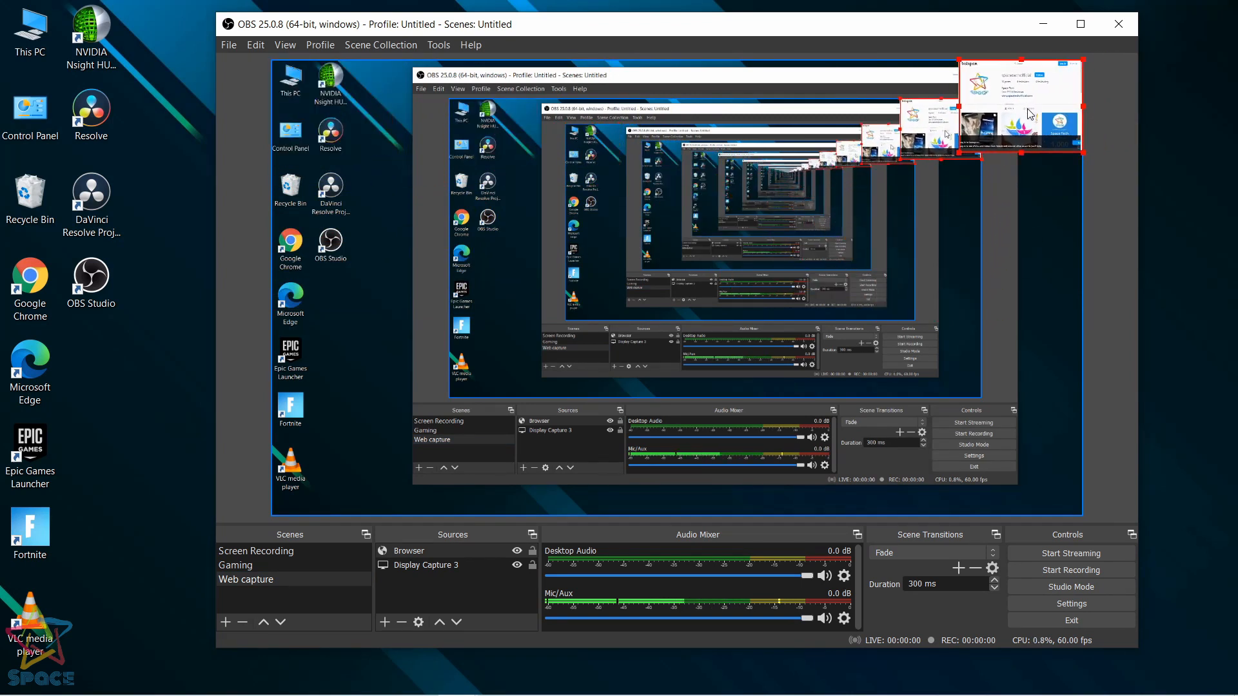
click(413, 207)
drag(271, 60, 277, 98)
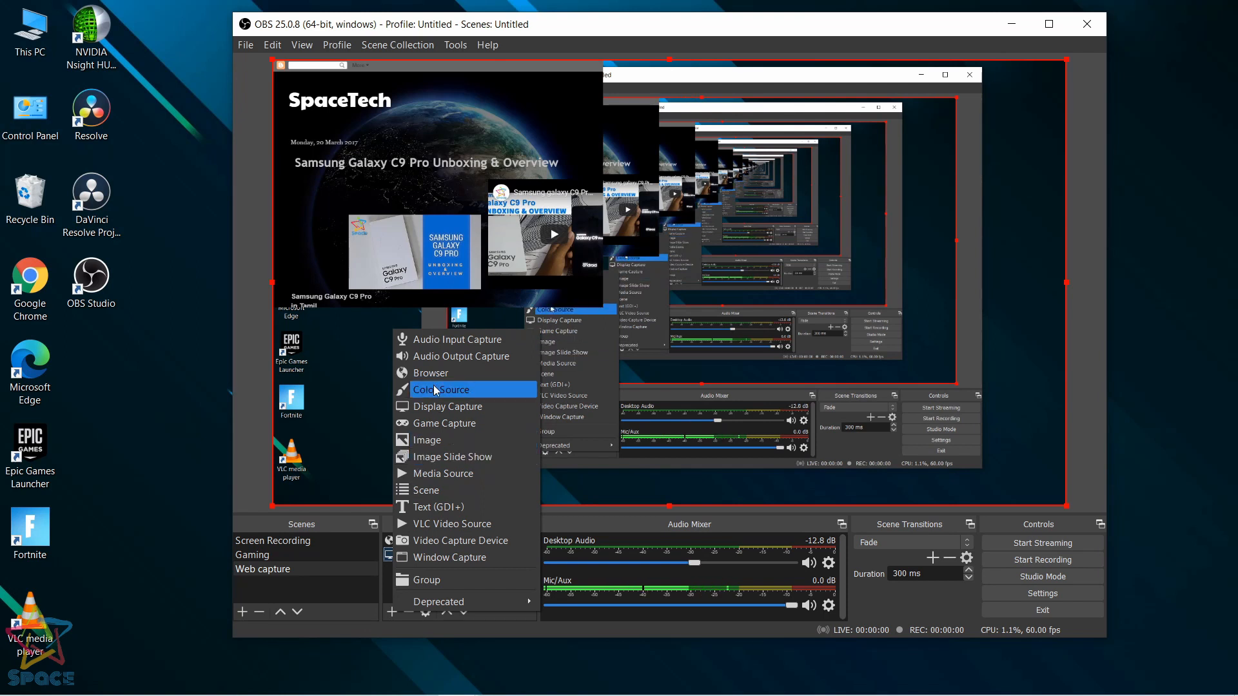
Add a new Color Source in #55aaff to the Web capture scene, beneath the other sources.
click(436, 390)
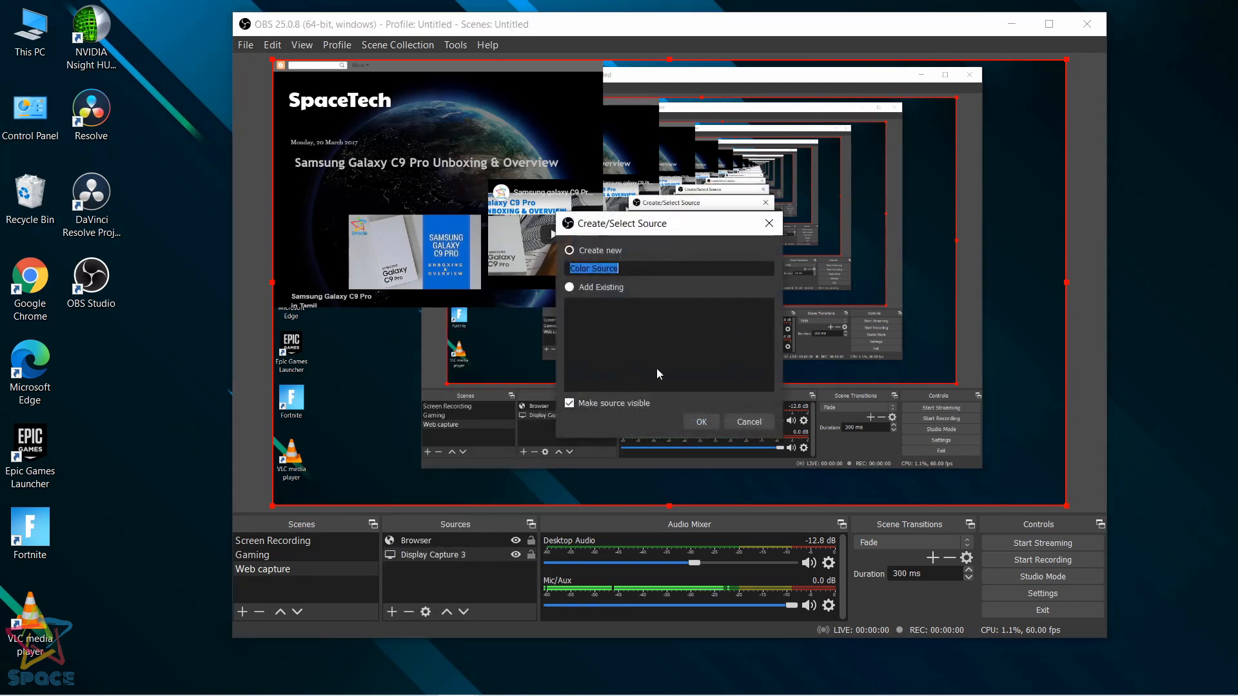
click(692, 423)
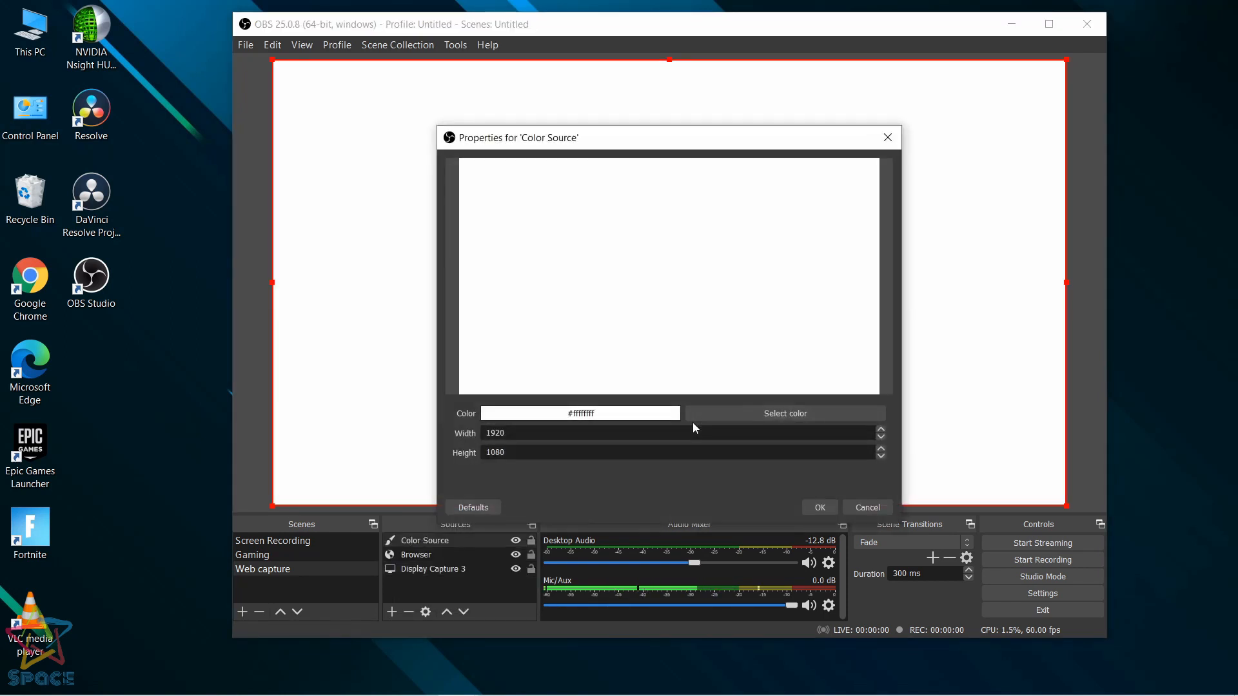
click(752, 416)
click(584, 309)
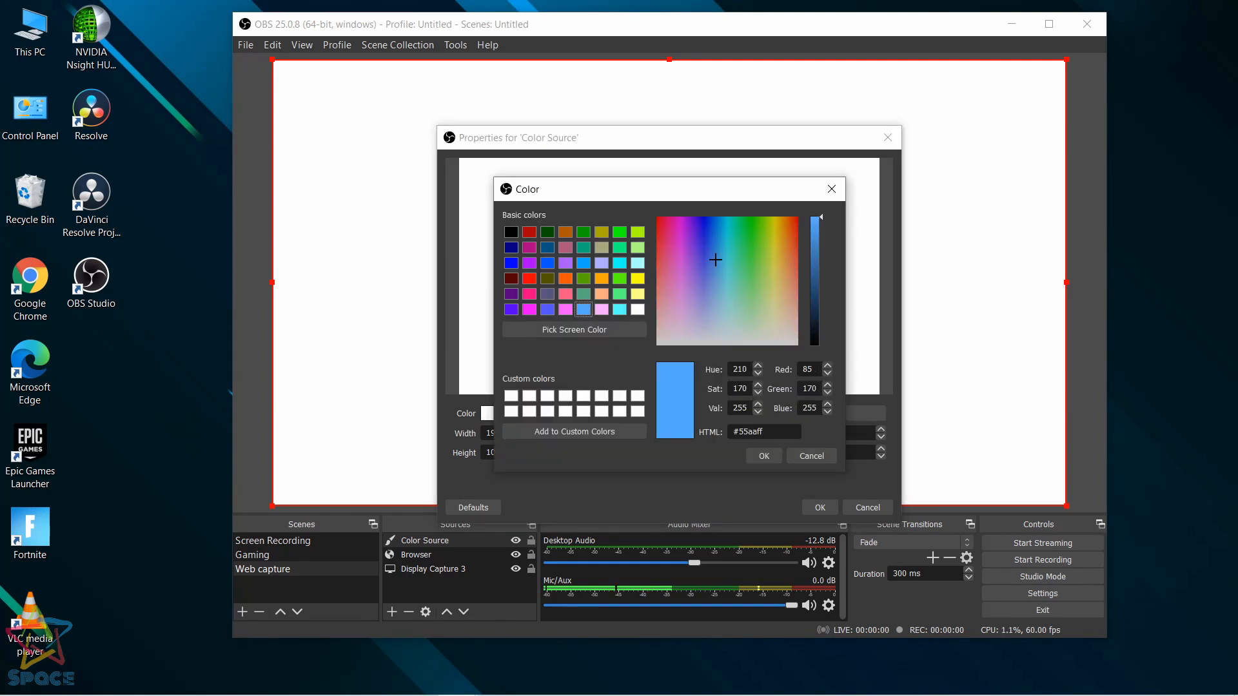
click(776, 459)
click(816, 504)
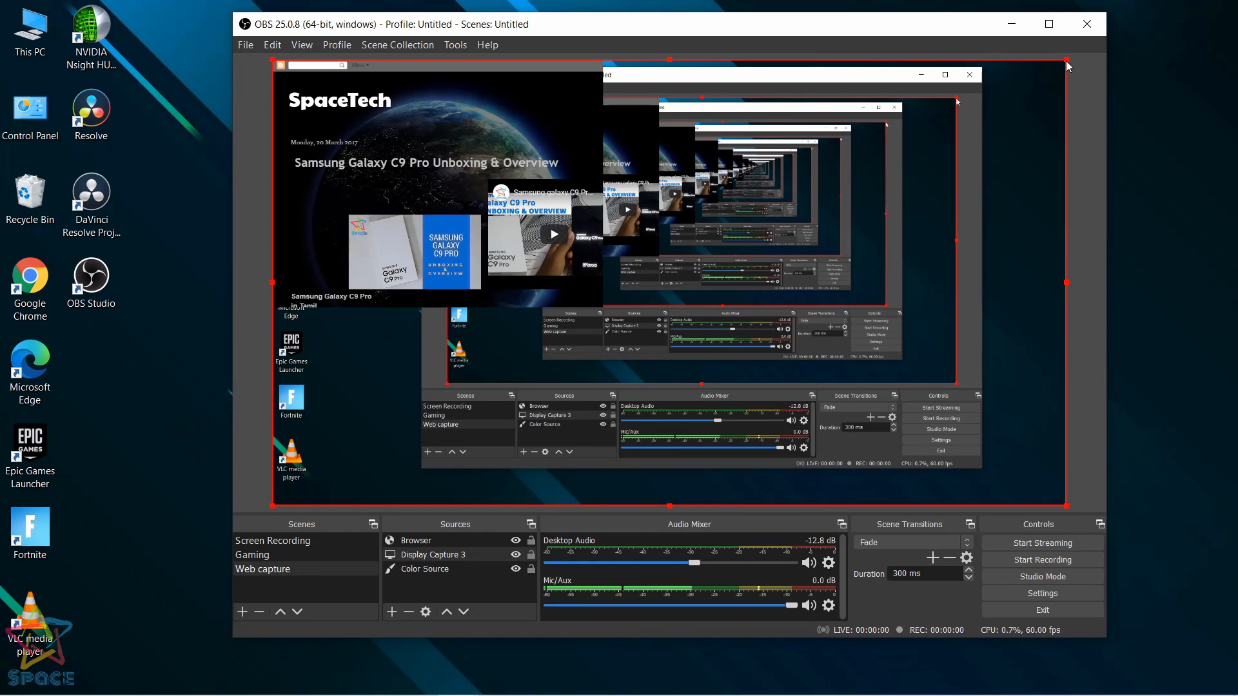
Shrink the display capture into the canvas's lower-left corner and move the Browser source to the upper-right area.
drag(1065, 60, 654, 292)
drag(508, 183, 946, 183)
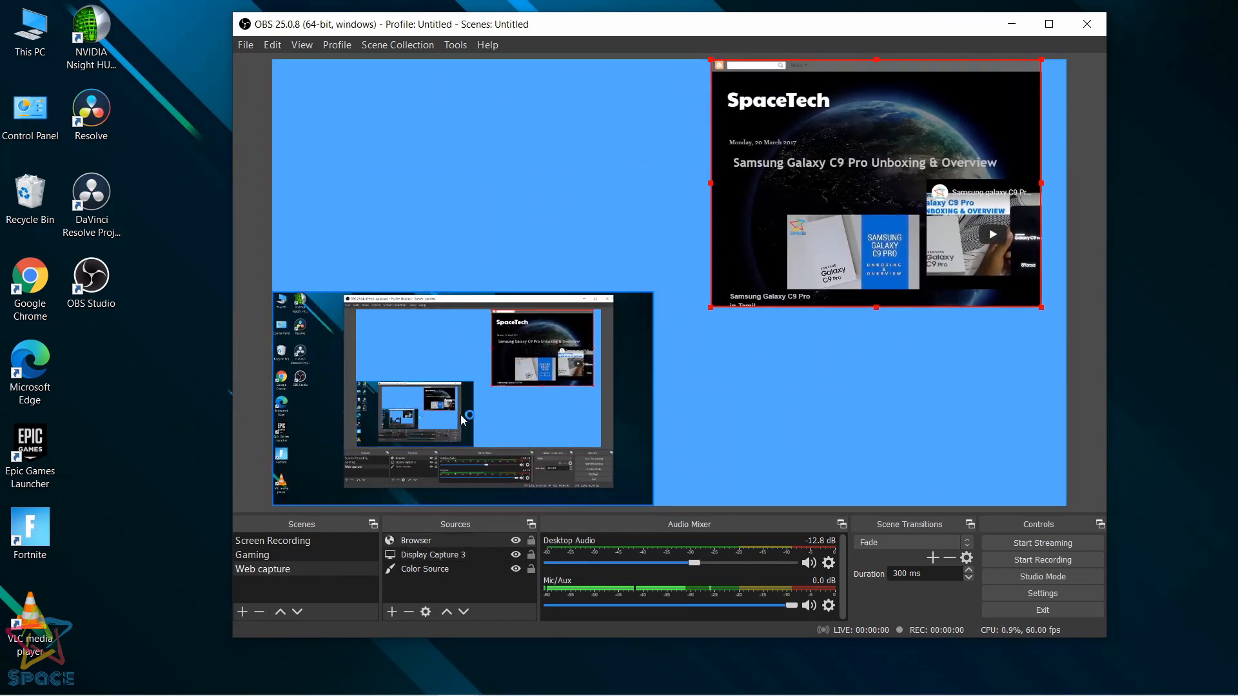
Add a new Game Capture source to the Web capture scene and dismiss its properties without changes.
click(532, 209)
click(389, 611)
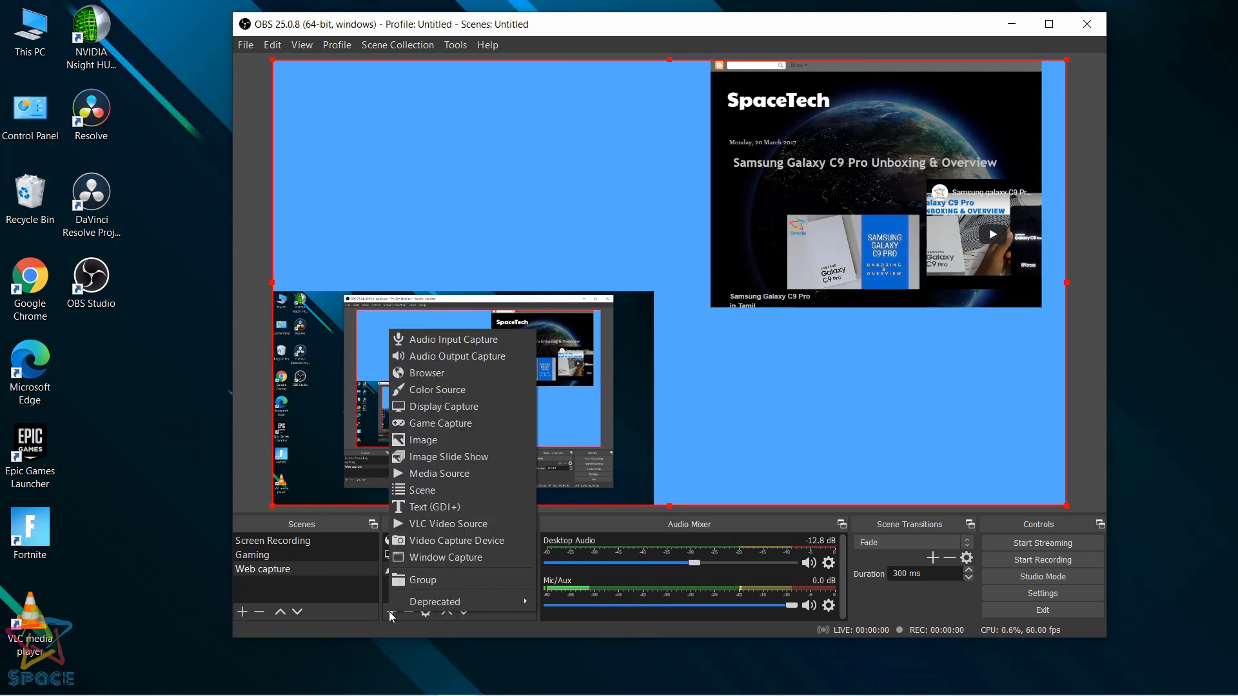
click(428, 423)
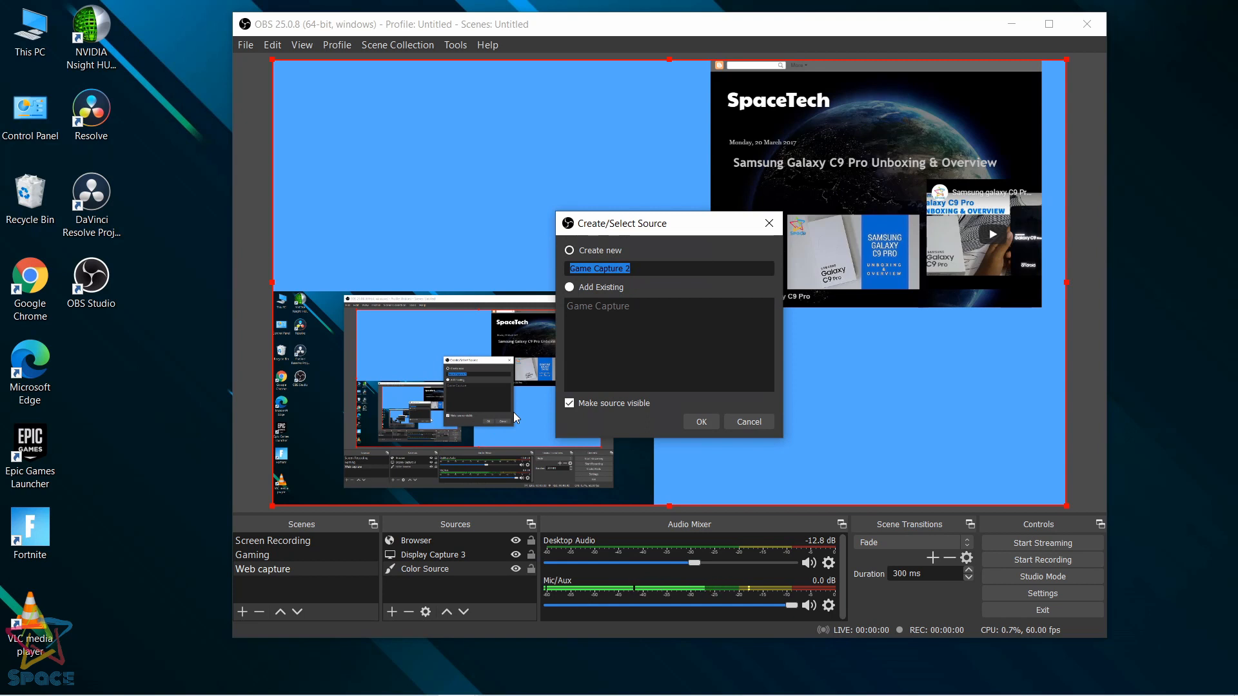
click(697, 419)
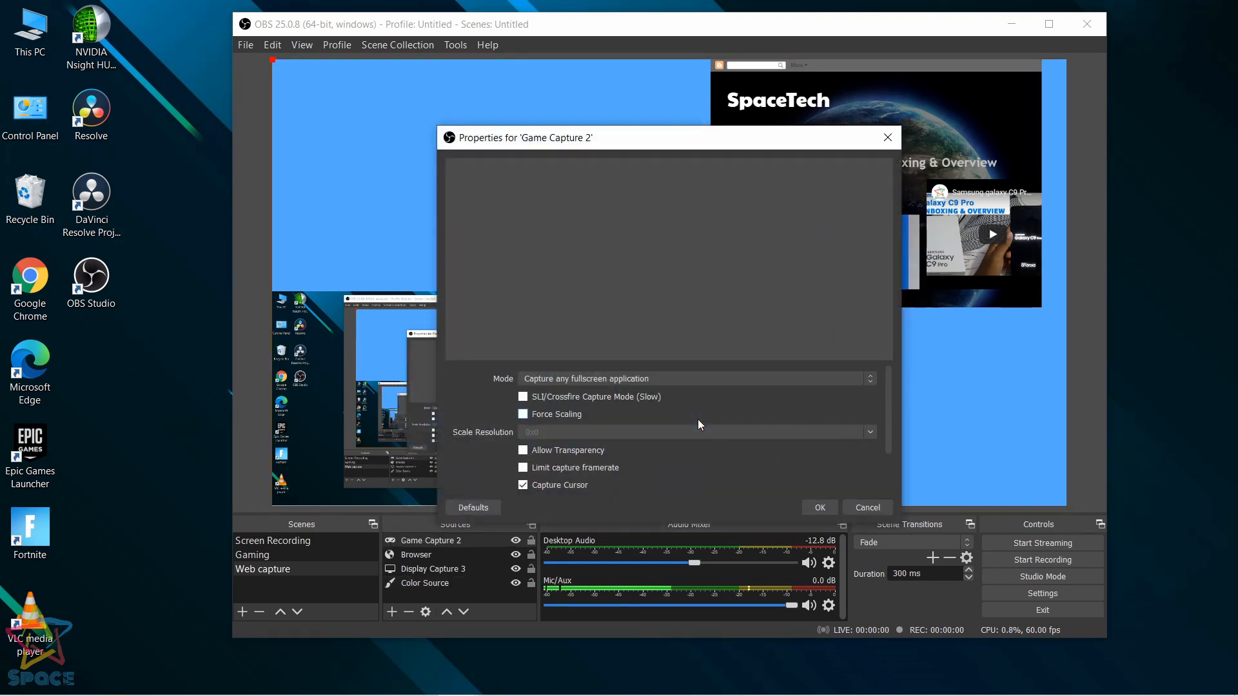
click(869, 507)
Add a new Image source to the Web capture scene using Space1.png from the Space LOGO folder.
click(394, 609)
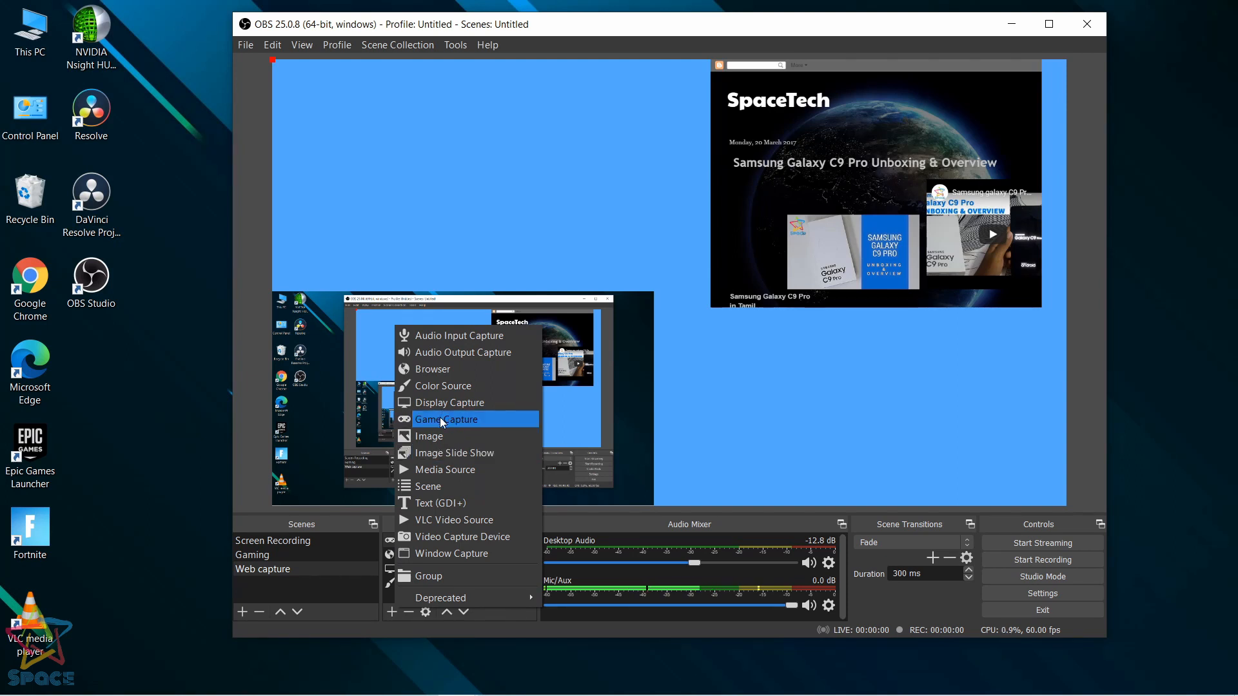
click(436, 438)
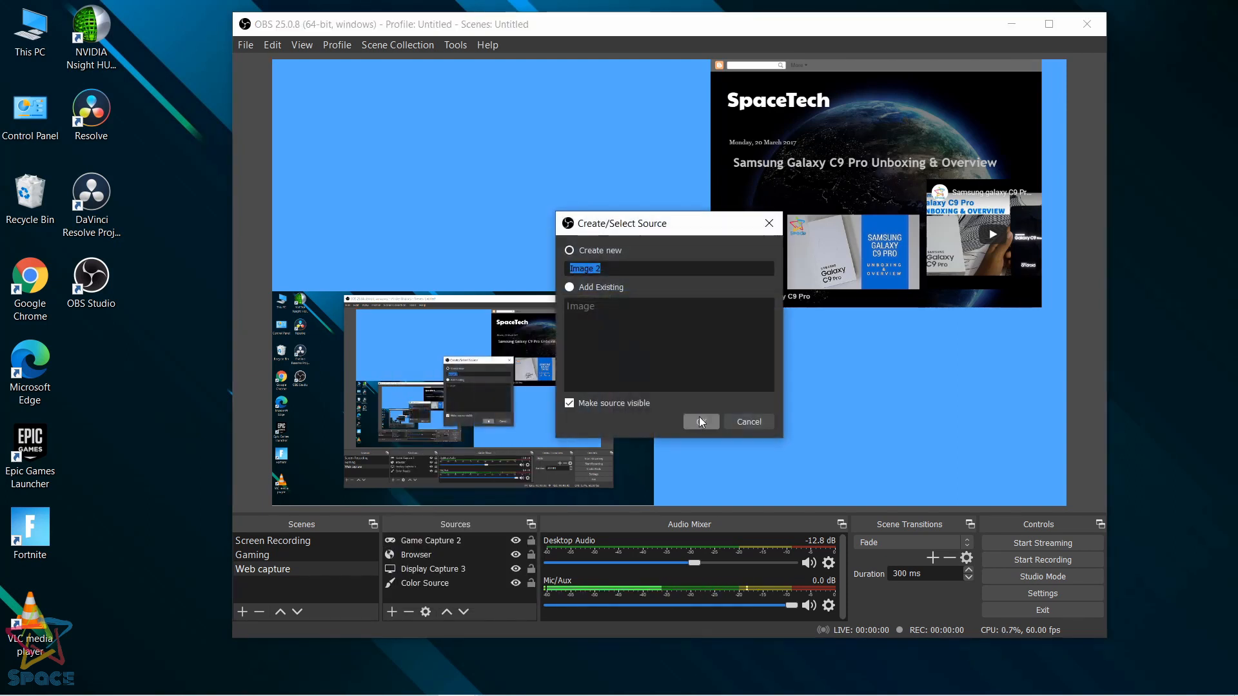
click(700, 419)
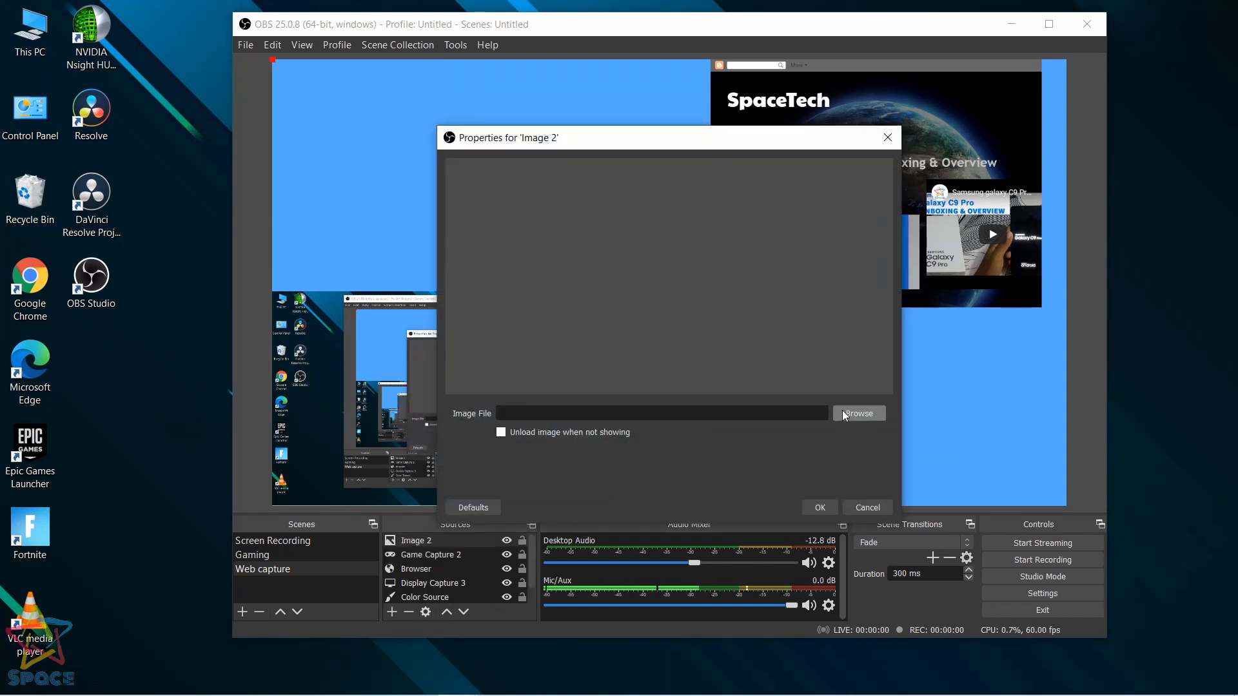
click(842, 414)
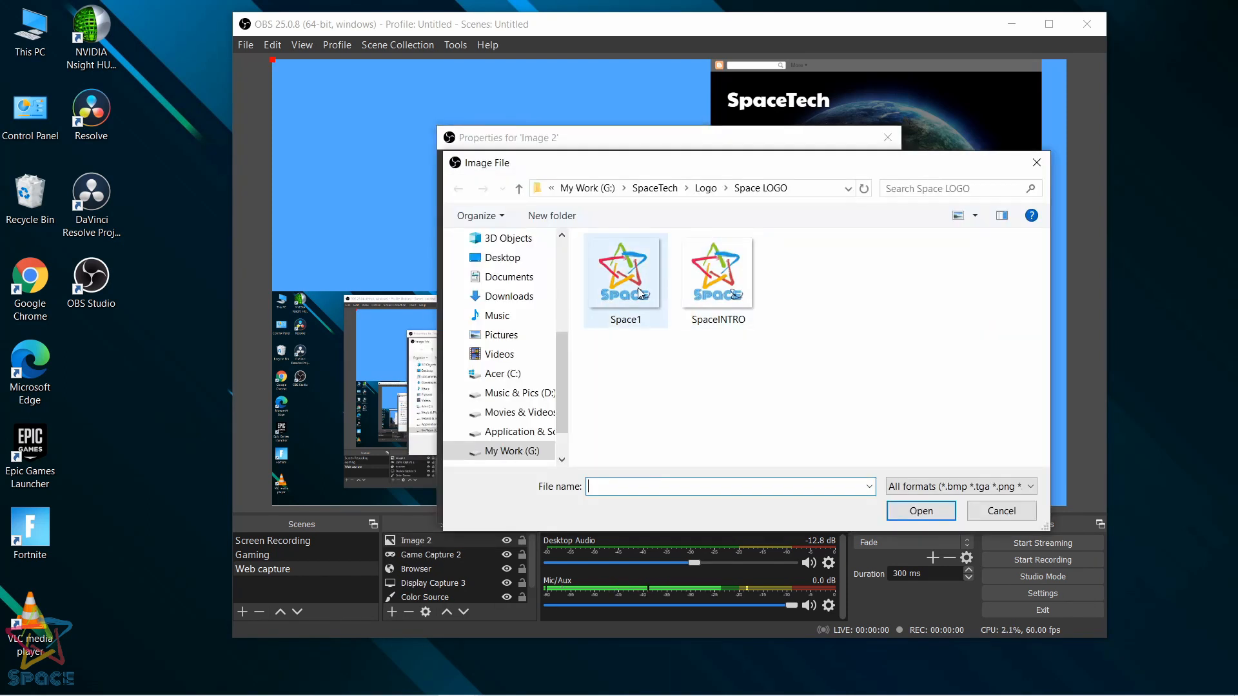
click(639, 293)
click(921, 510)
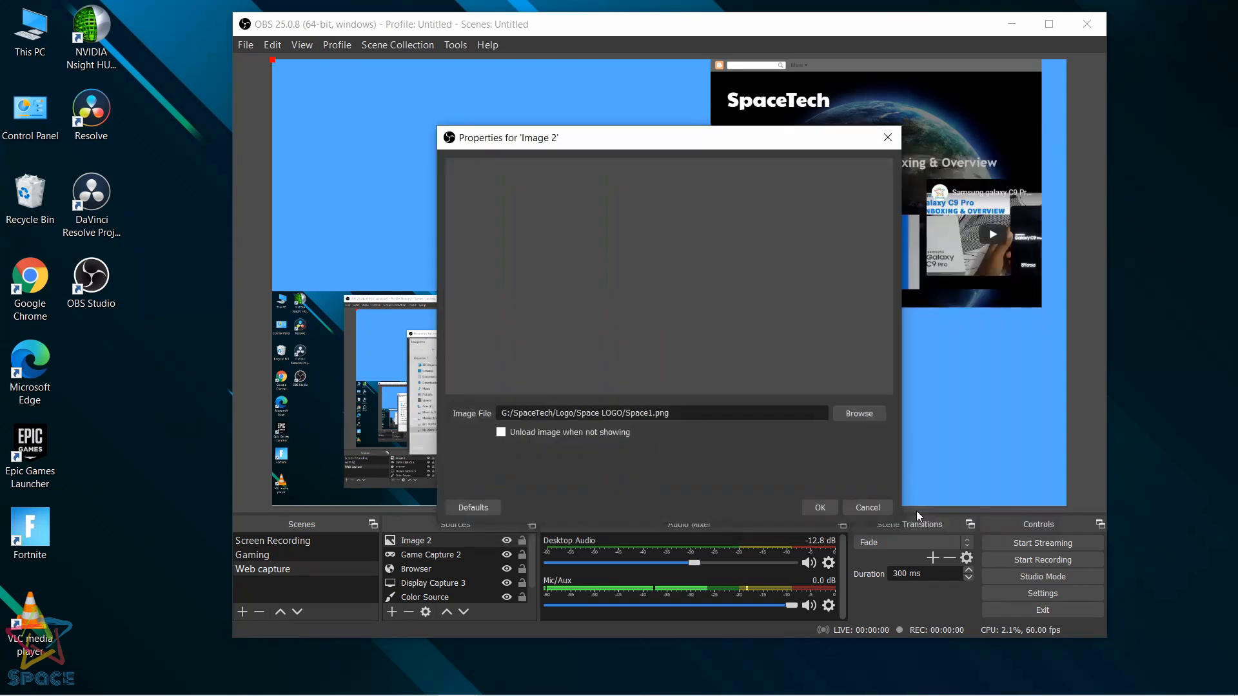
click(816, 508)
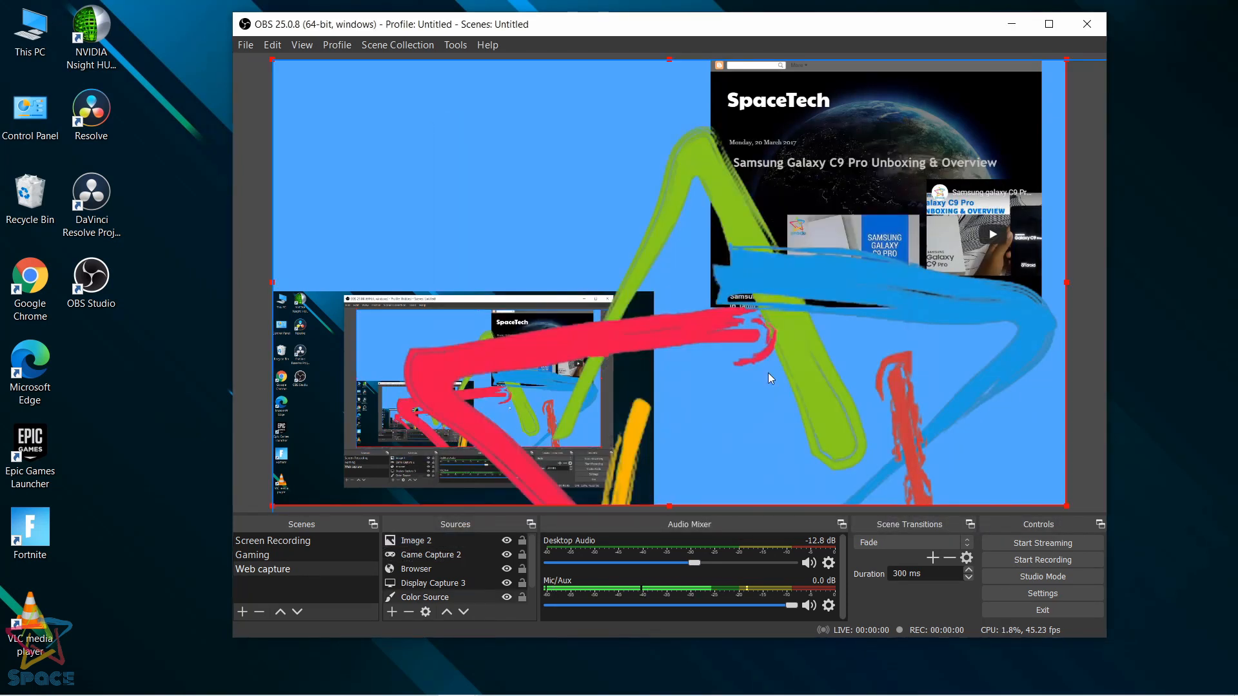
Scale the Space logo image down and place it over the Browser source's upper-right corner.
drag(620, 343, 508, 219)
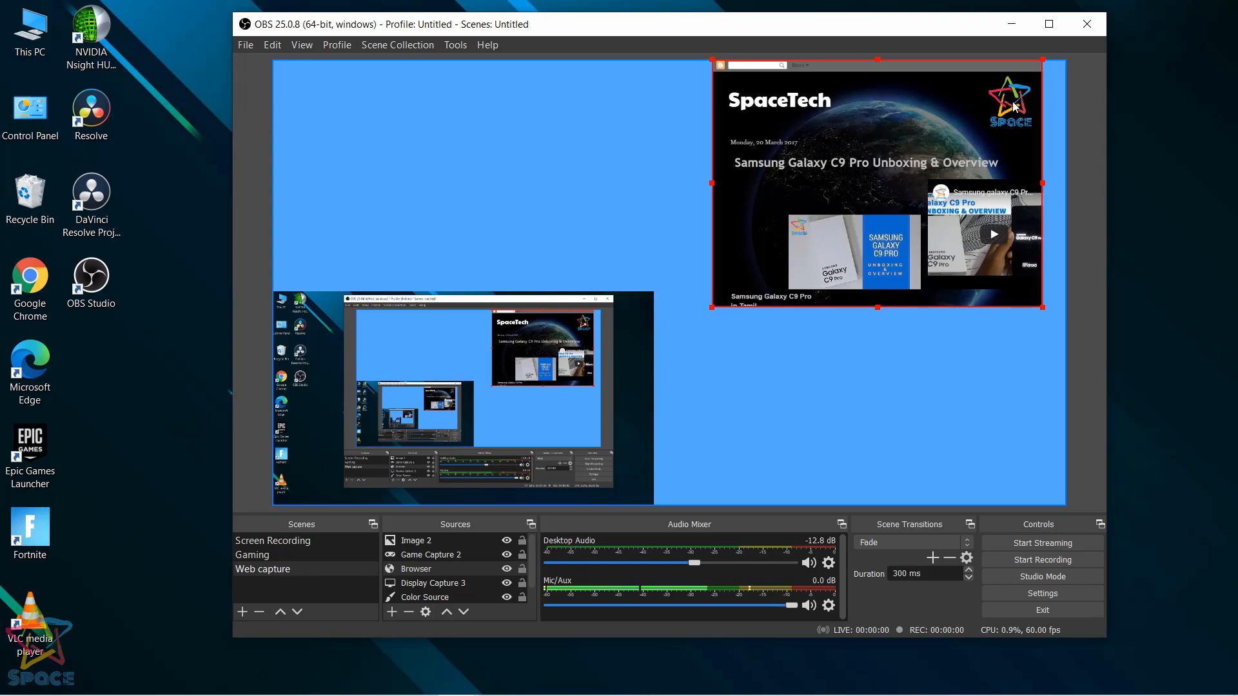
click(424, 540)
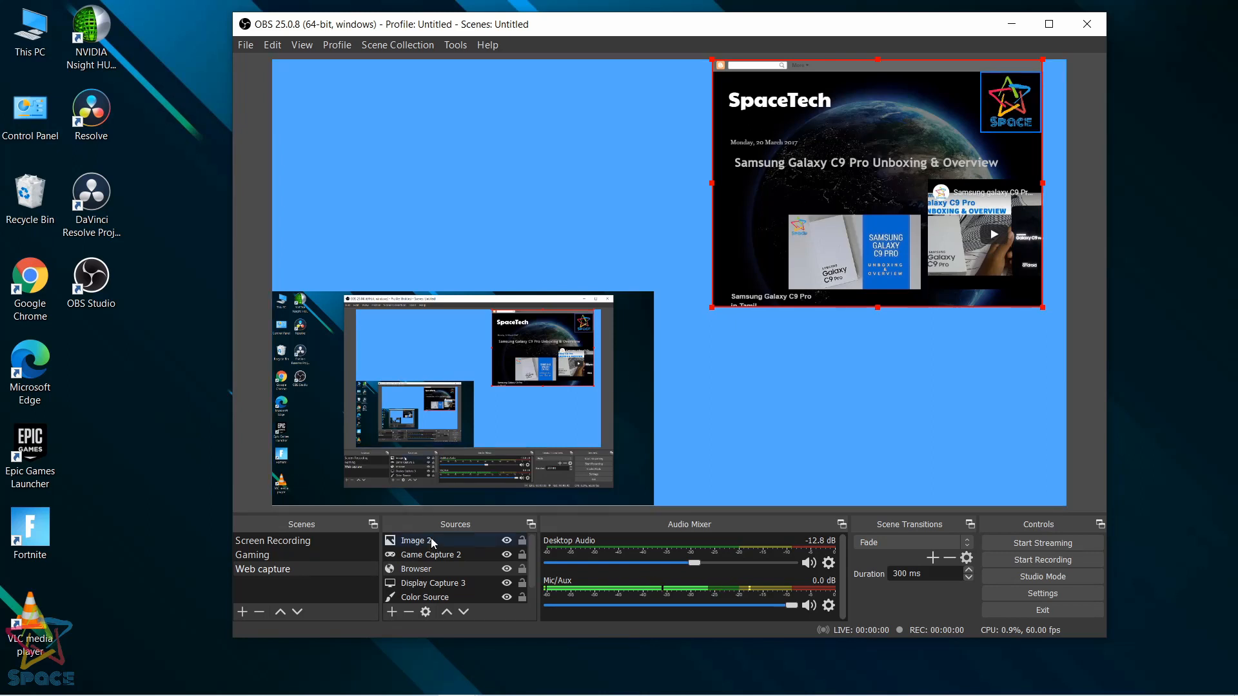
mouse_move(1012, 113)
mouse_down()
mouse_move(918, 121)
mouse_move(1032, 100)
mouse_move(1002, 100)
mouse_up()
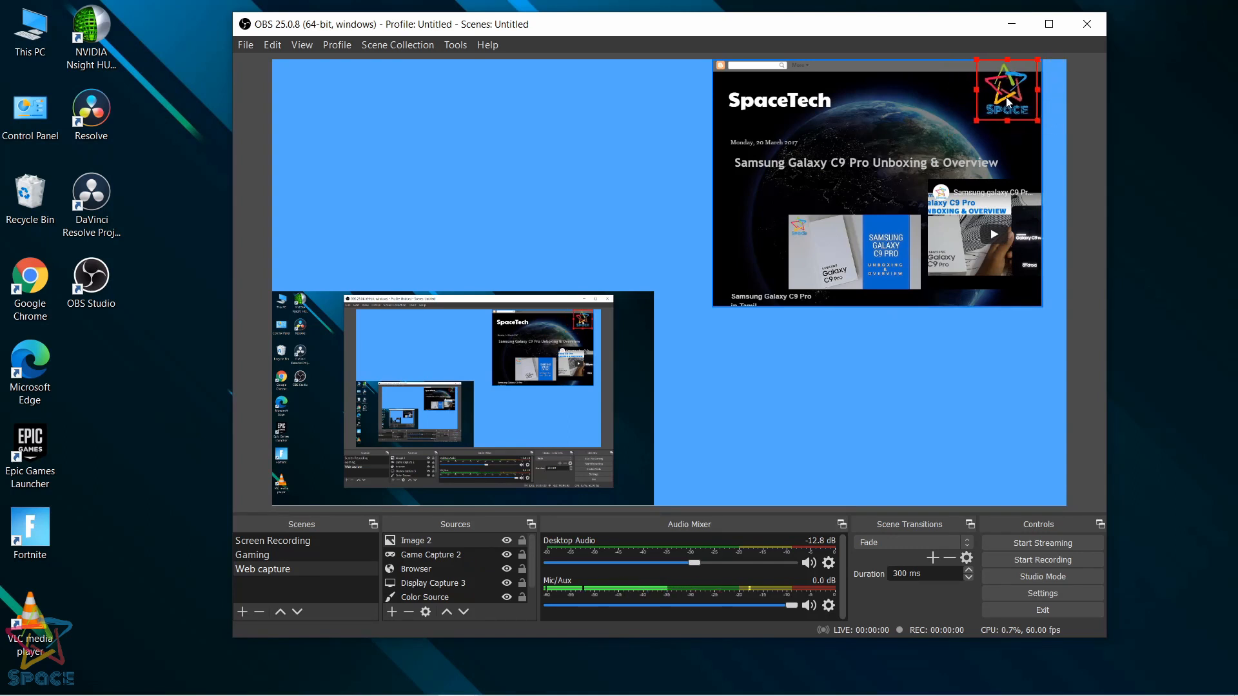
click(391, 612)
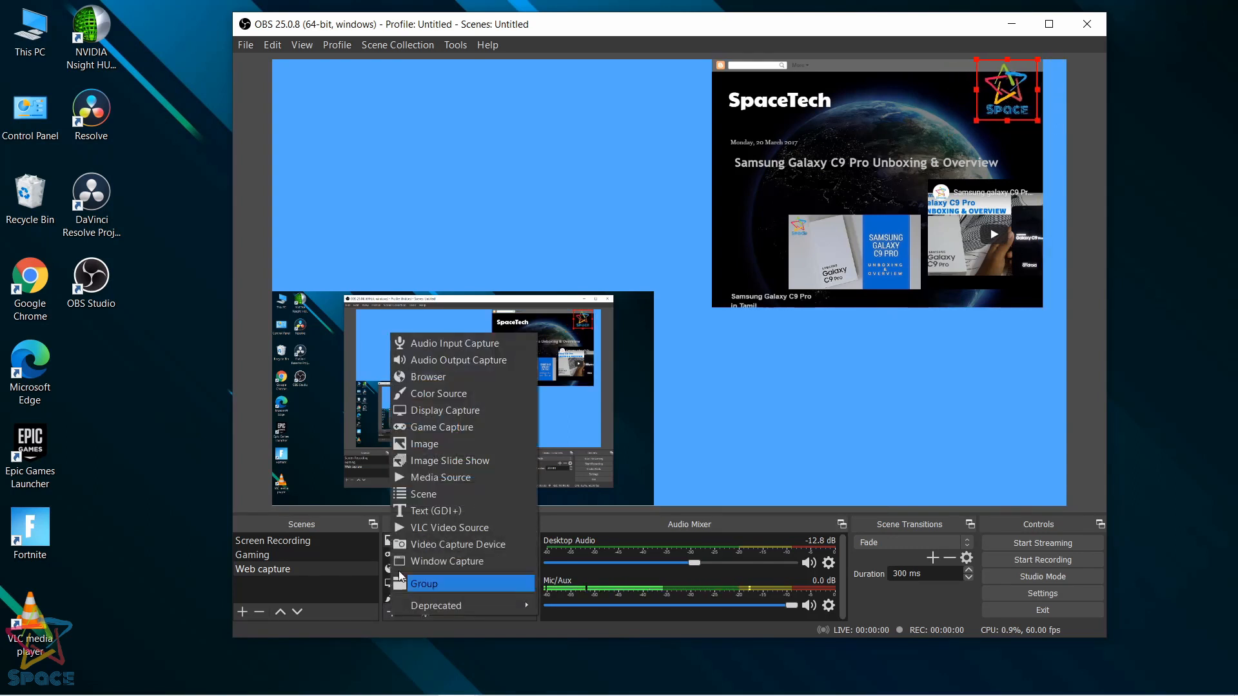
click(432, 462)
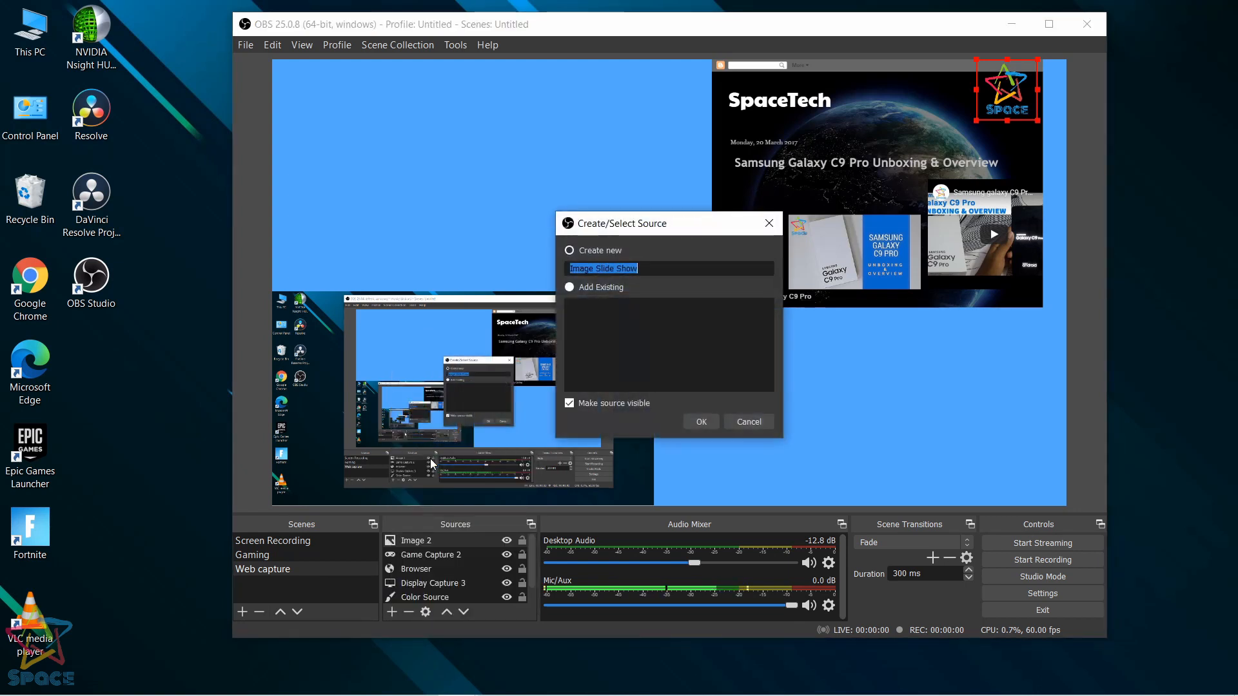
click(746, 420)
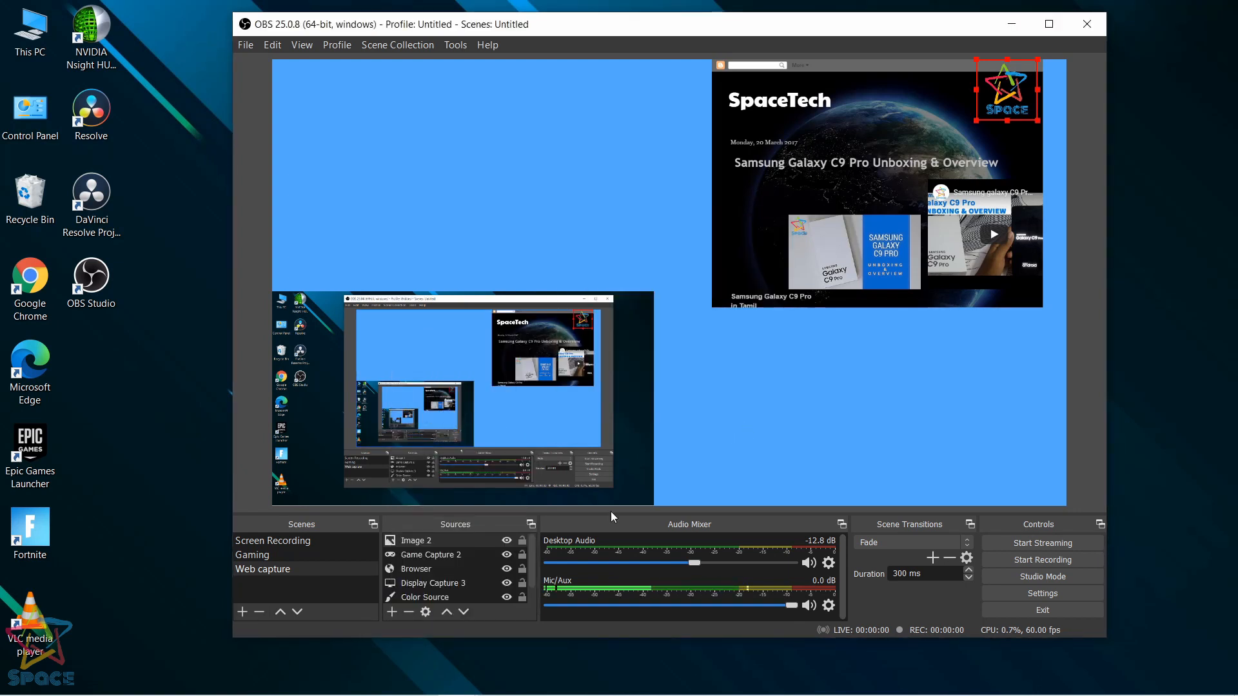
click(390, 611)
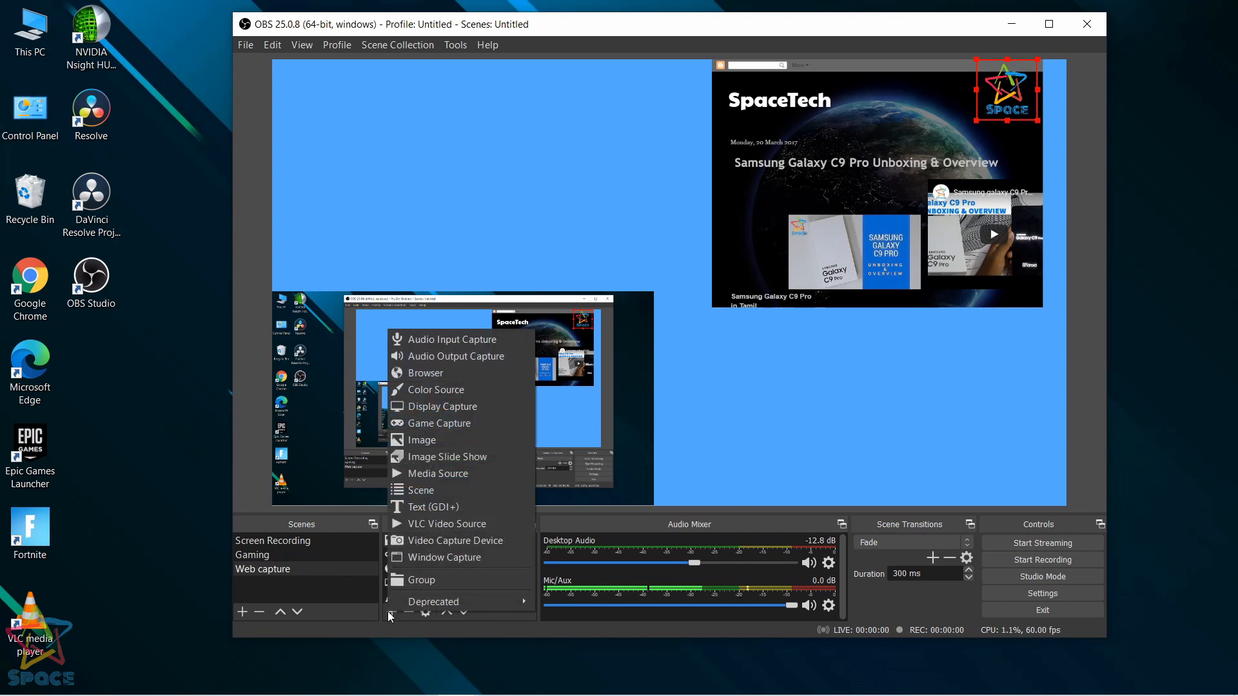
click(433, 474)
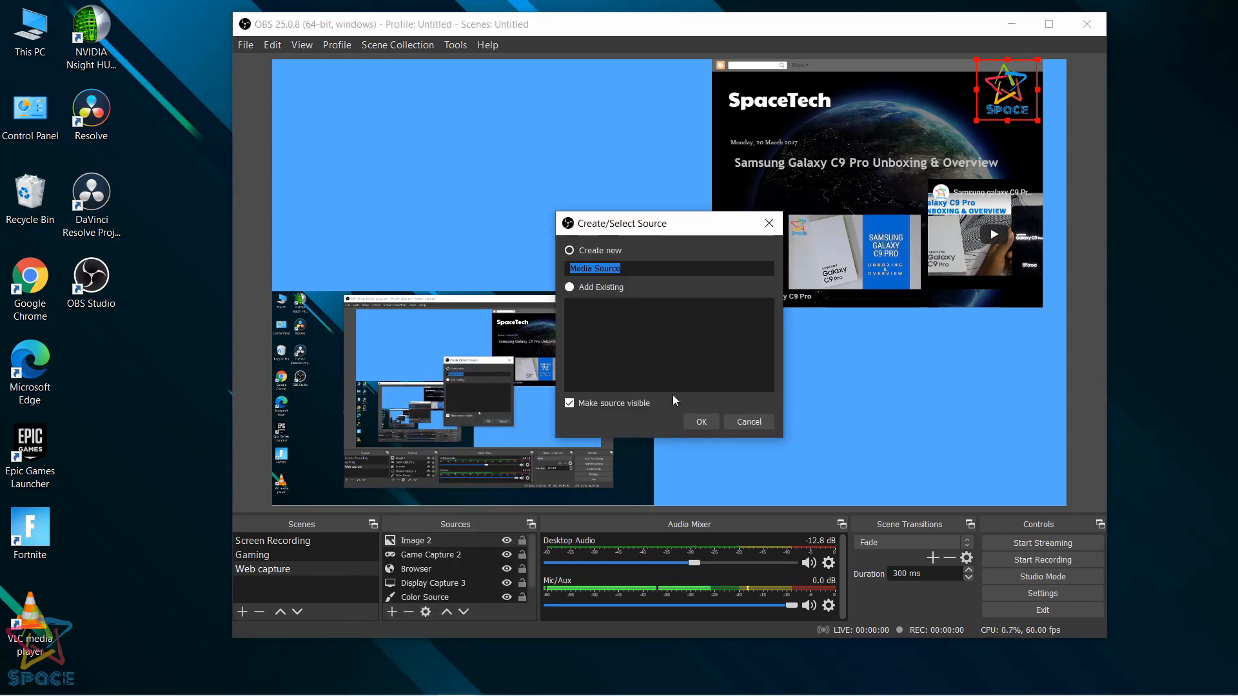
click(734, 419)
click(391, 611)
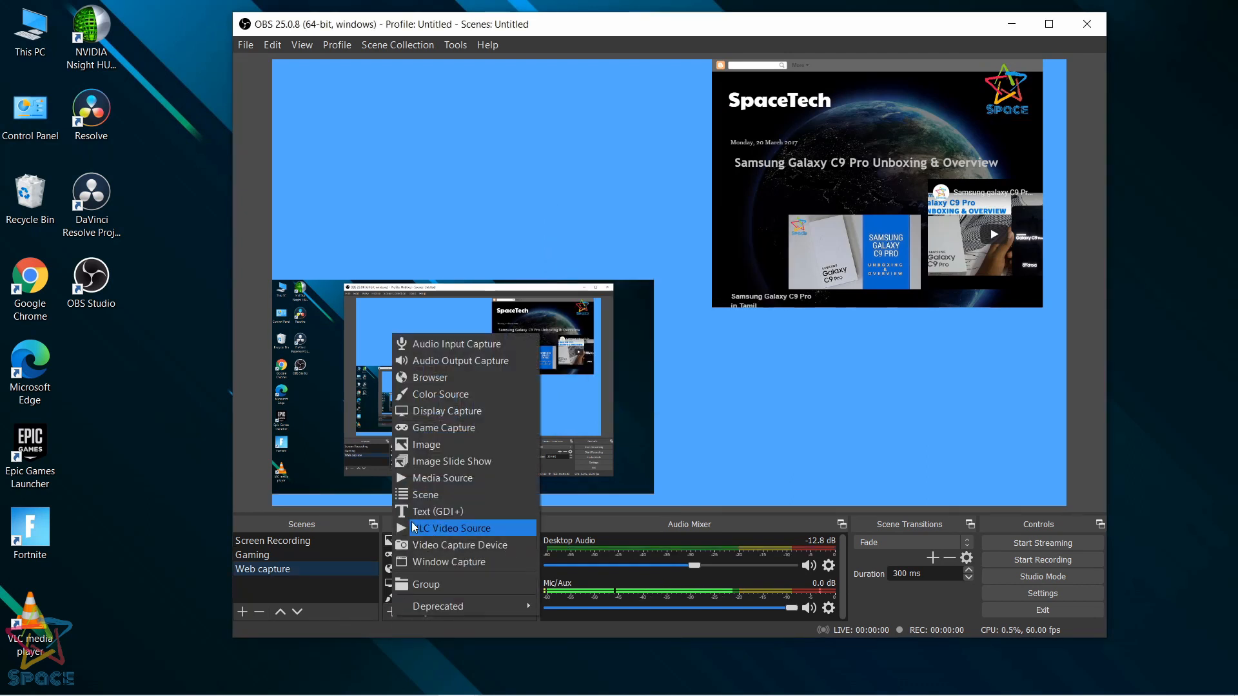
click(317, 582)
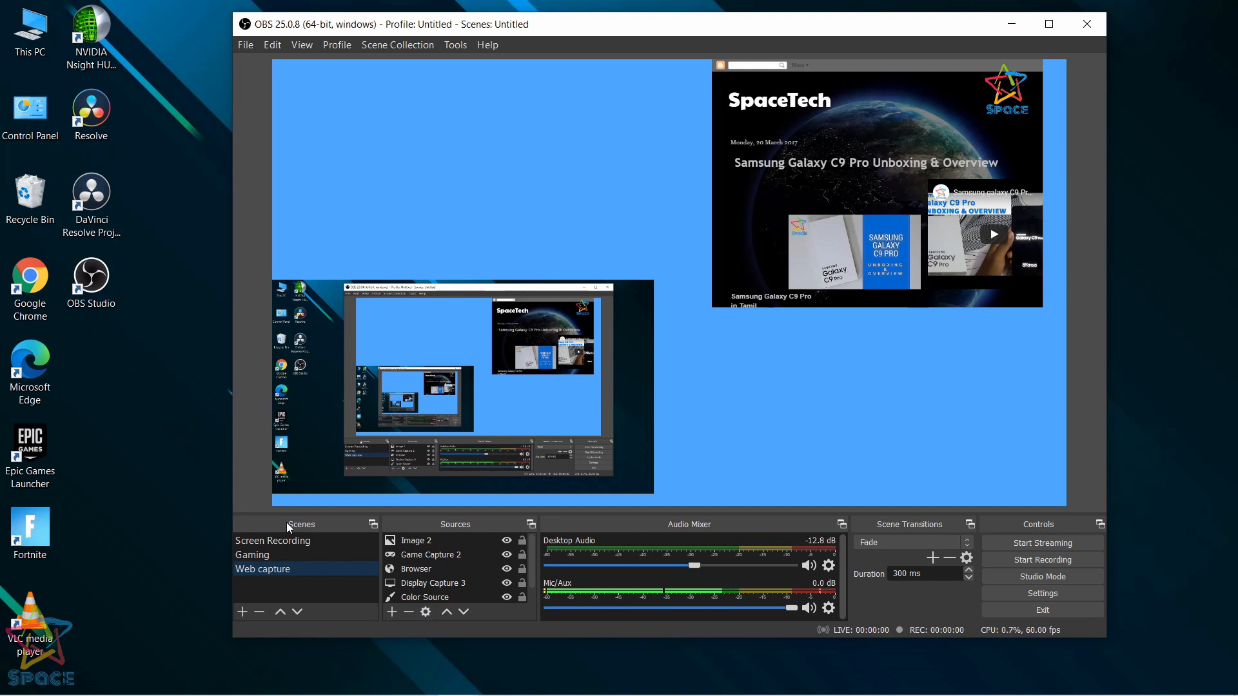
Switch between the Screen Recording, Gaming and Web capture scenes and examine their previews and sources, including the Gaming scene's image and text.
click(260, 545)
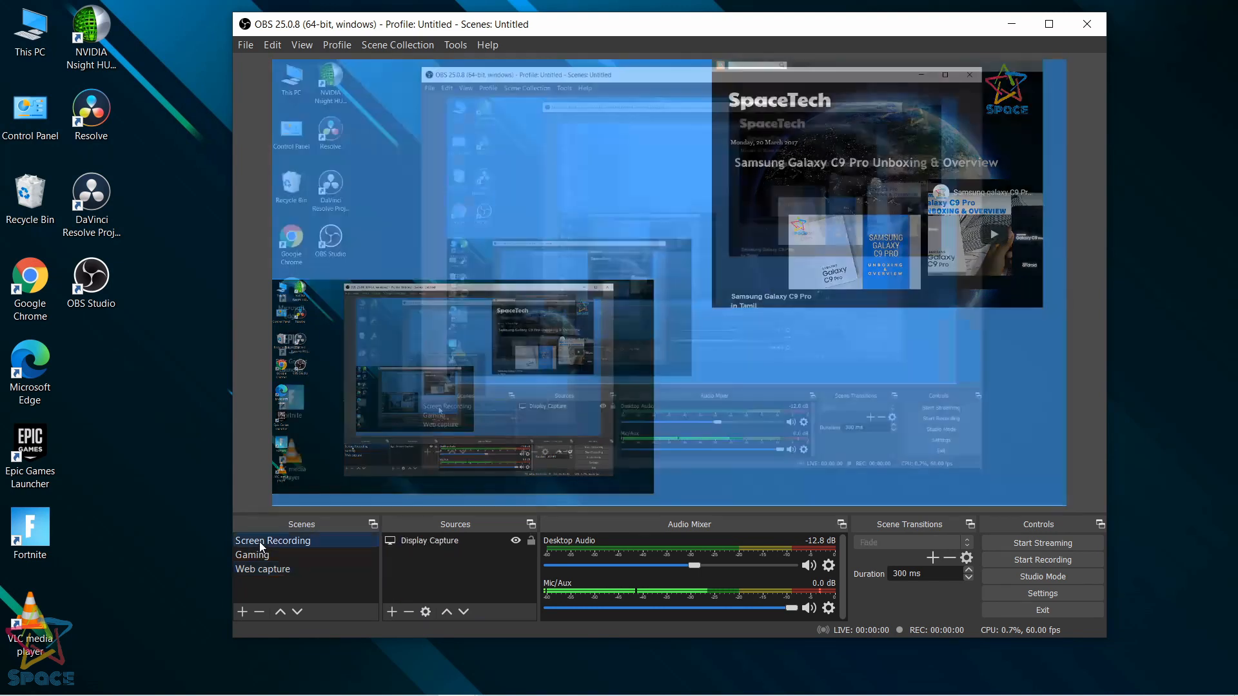
click(259, 556)
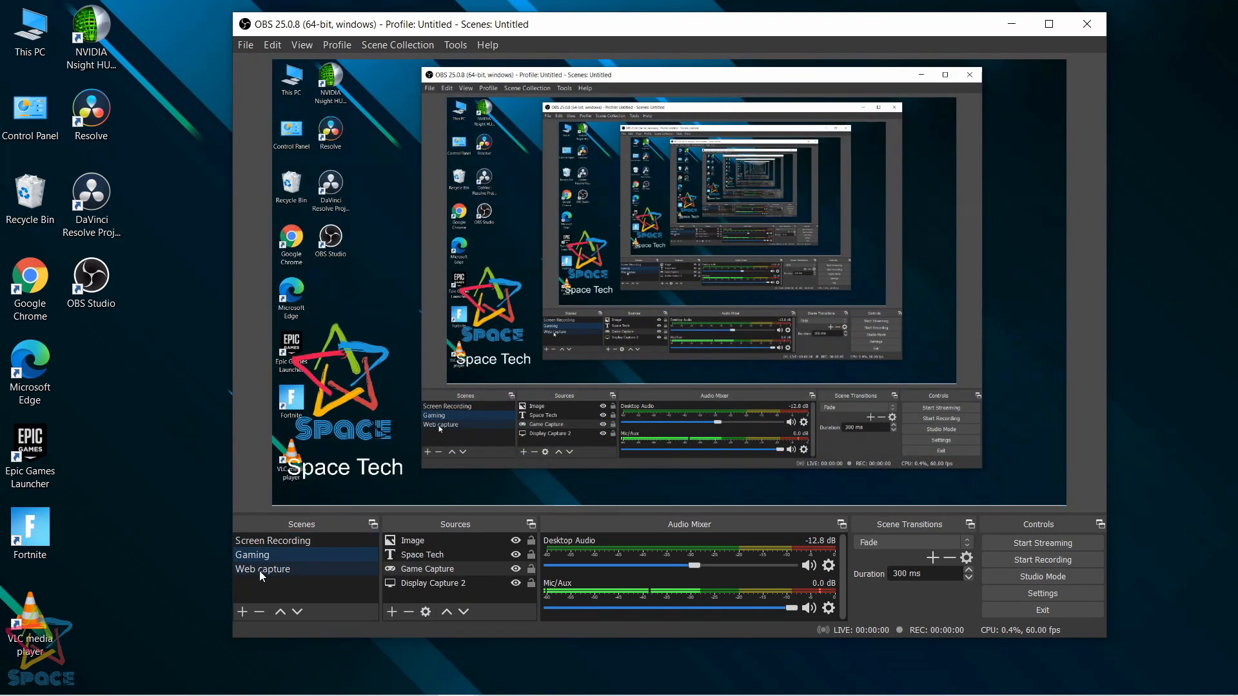
click(259, 570)
click(261, 539)
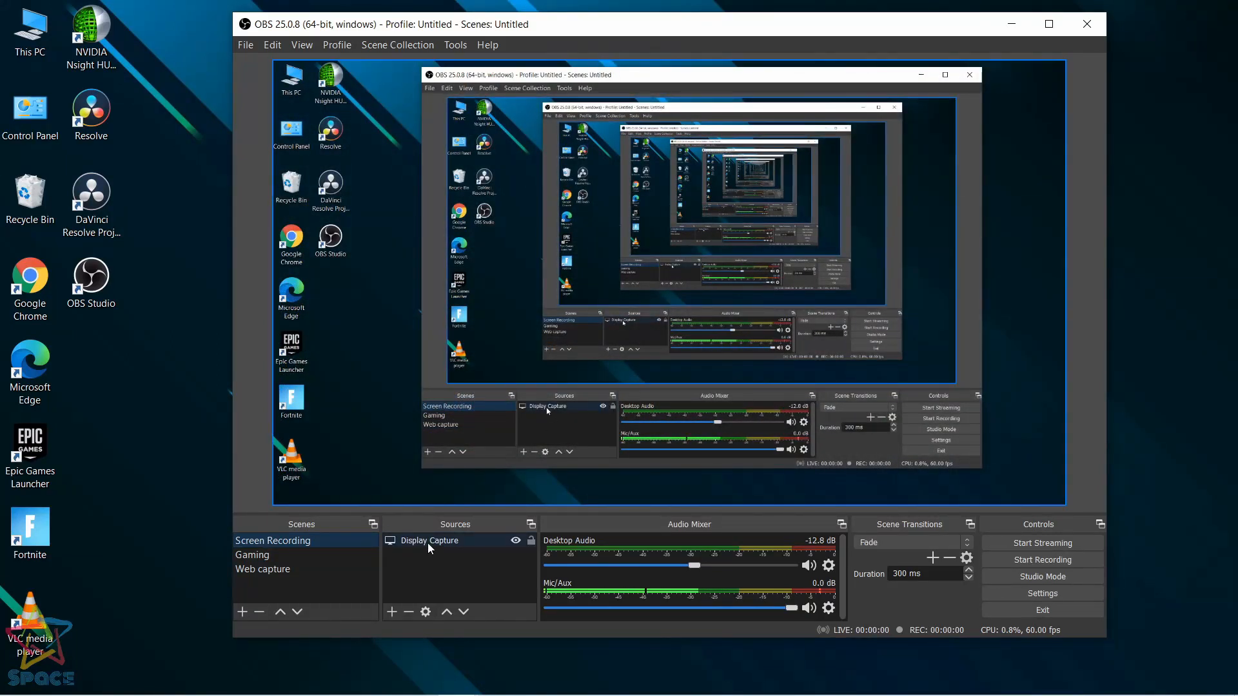
click(303, 558)
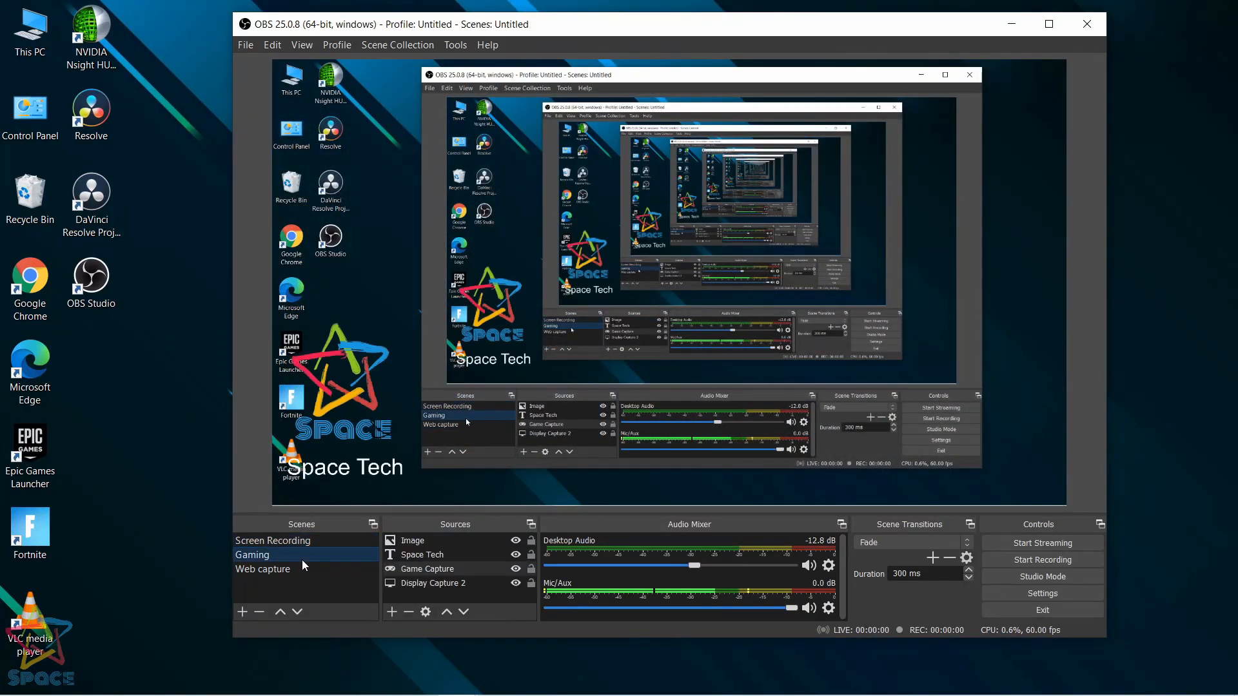
click(416, 556)
click(419, 584)
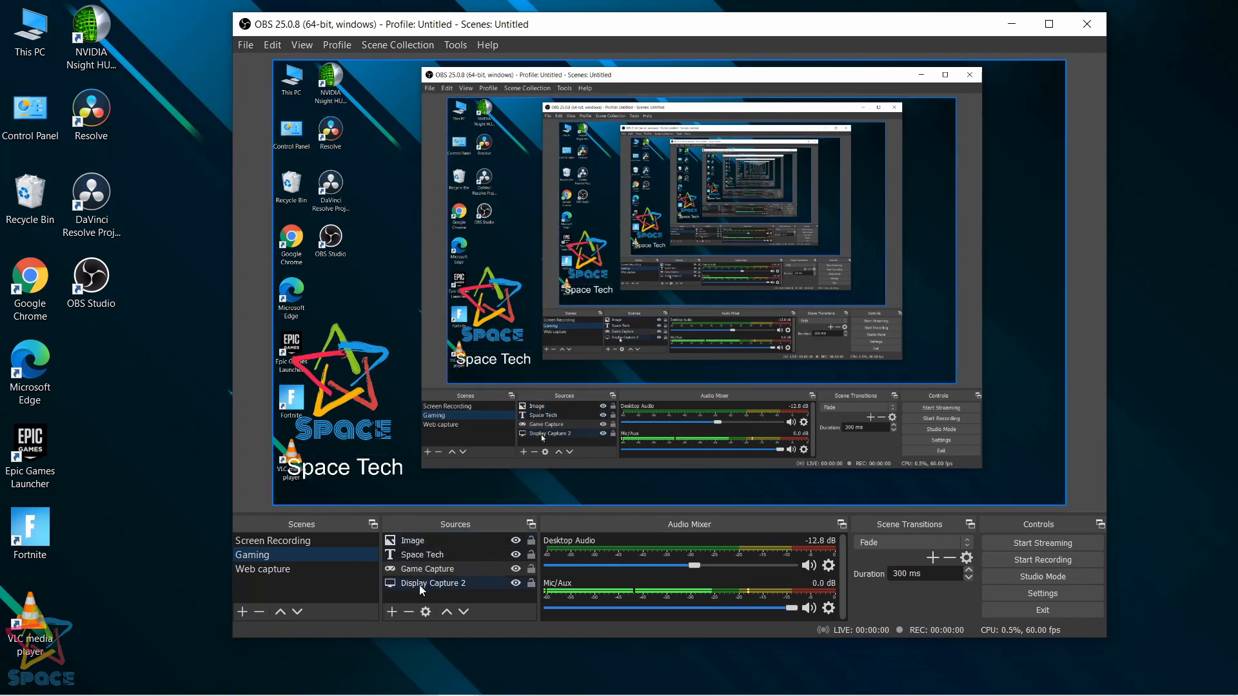
click(414, 556)
click(408, 540)
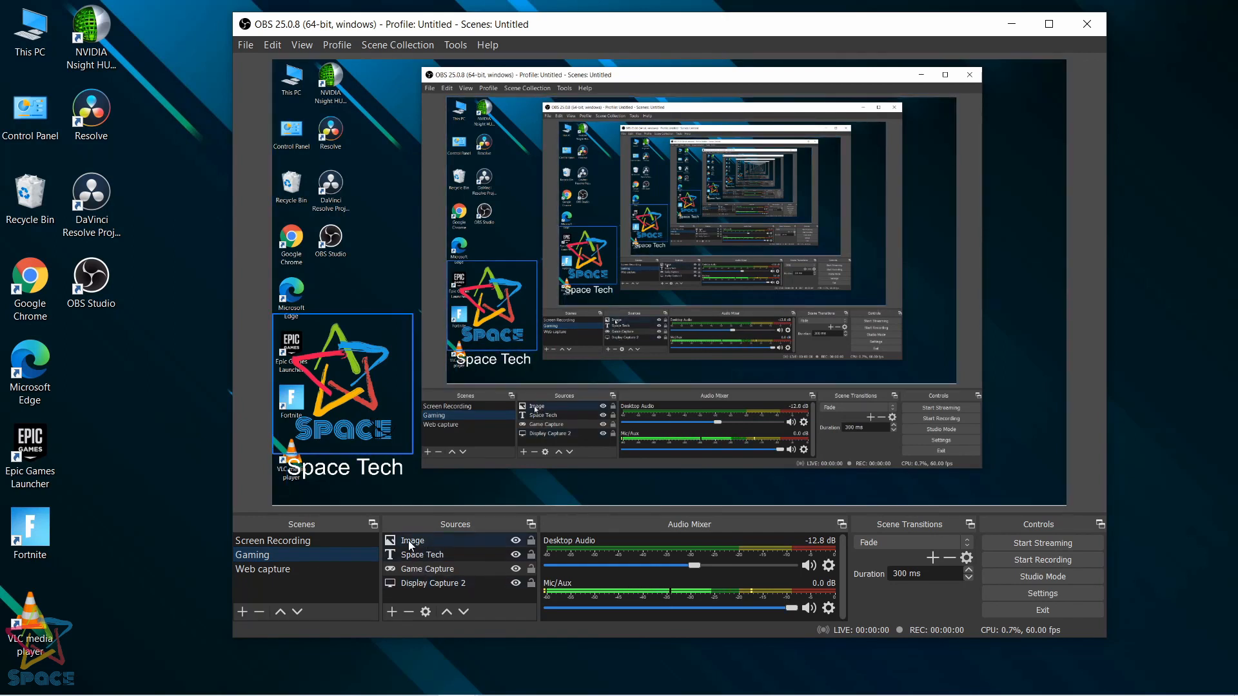
click(412, 558)
Add the existing Gaming scene as a Scene source in the Web capture scene.
click(326, 574)
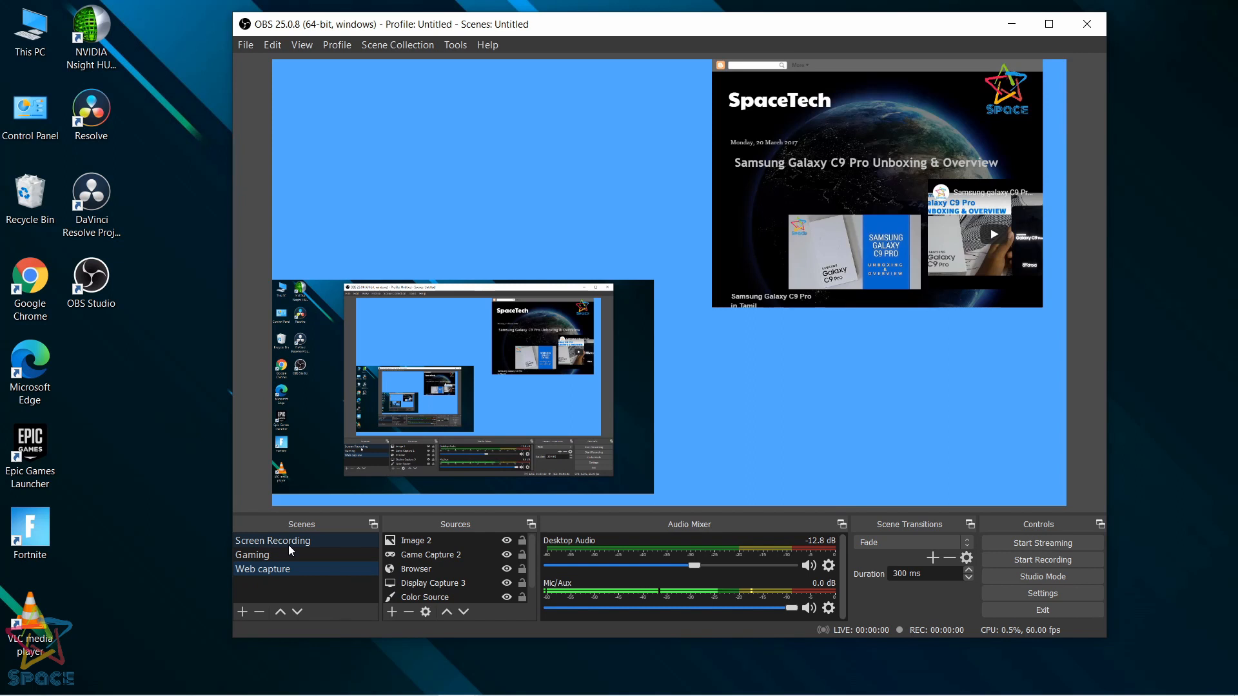
click(392, 612)
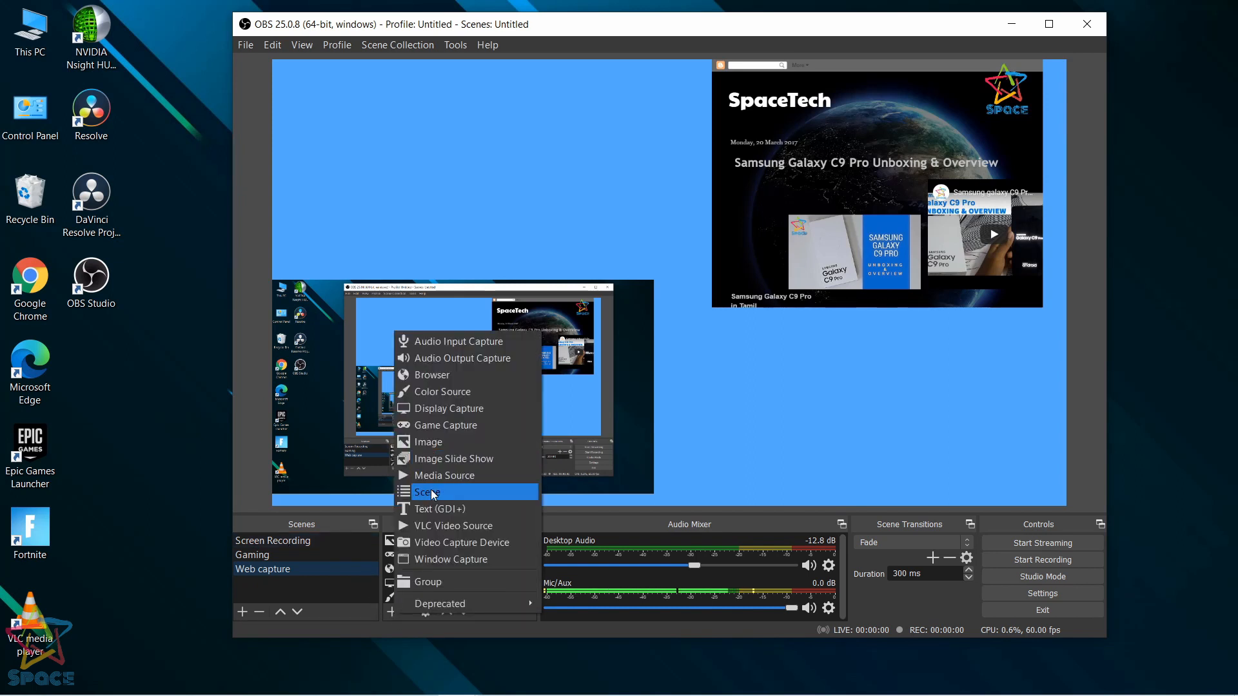
click(432, 493)
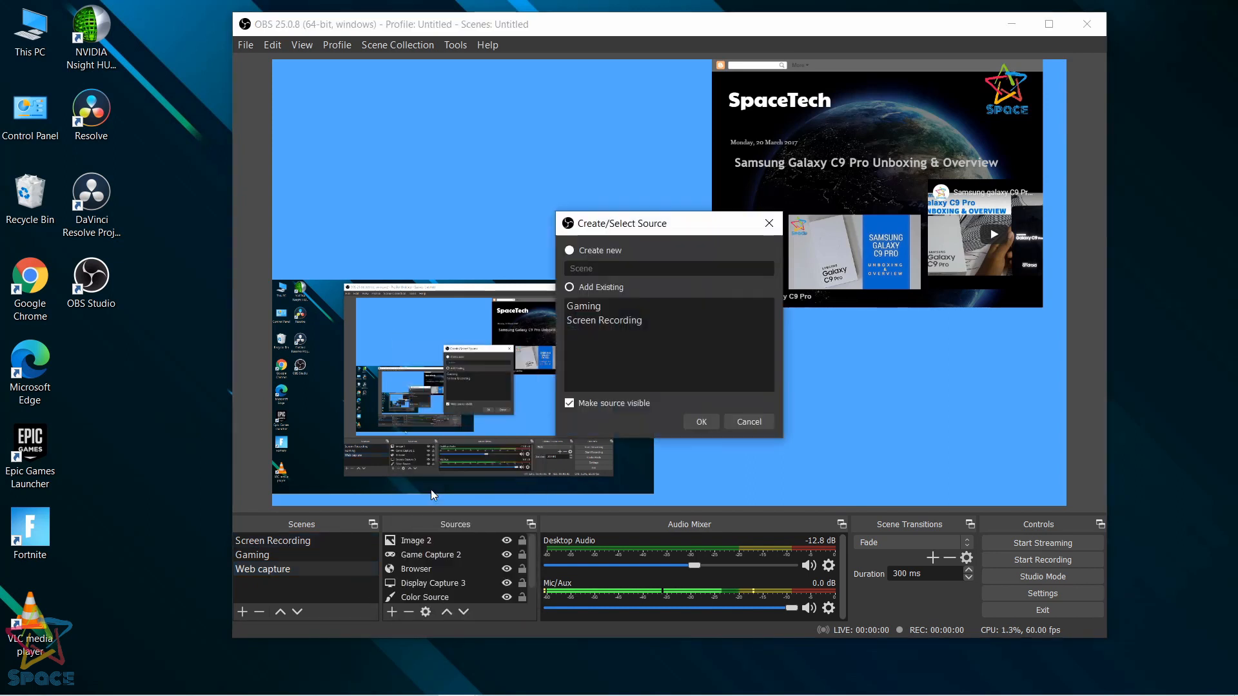
click(596, 305)
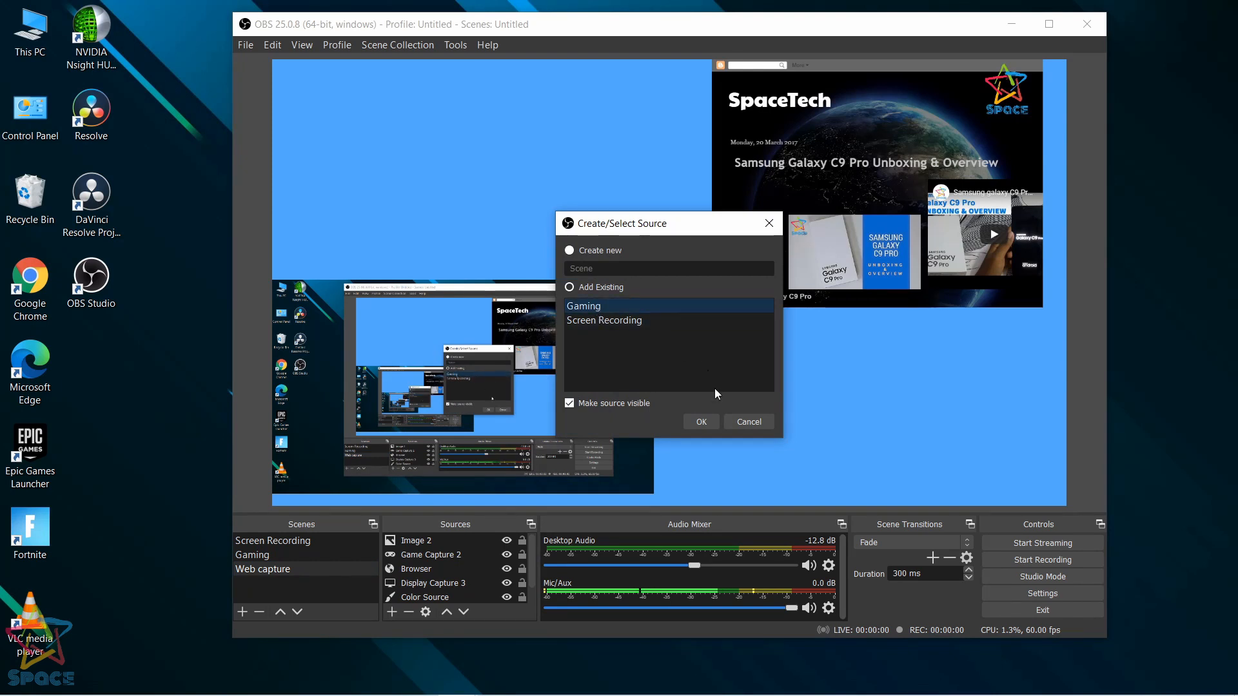
click(704, 420)
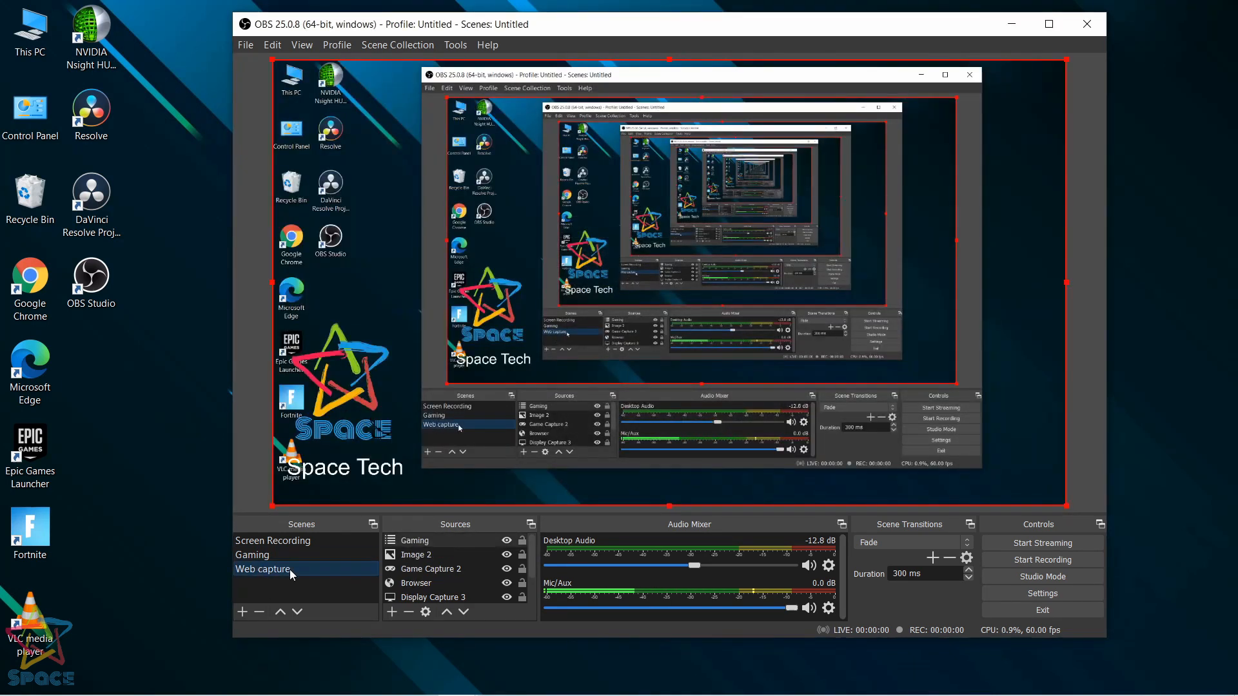
Compare the original Gaming scene with its nested copy in the Web capture scene's sources.
click(272, 555)
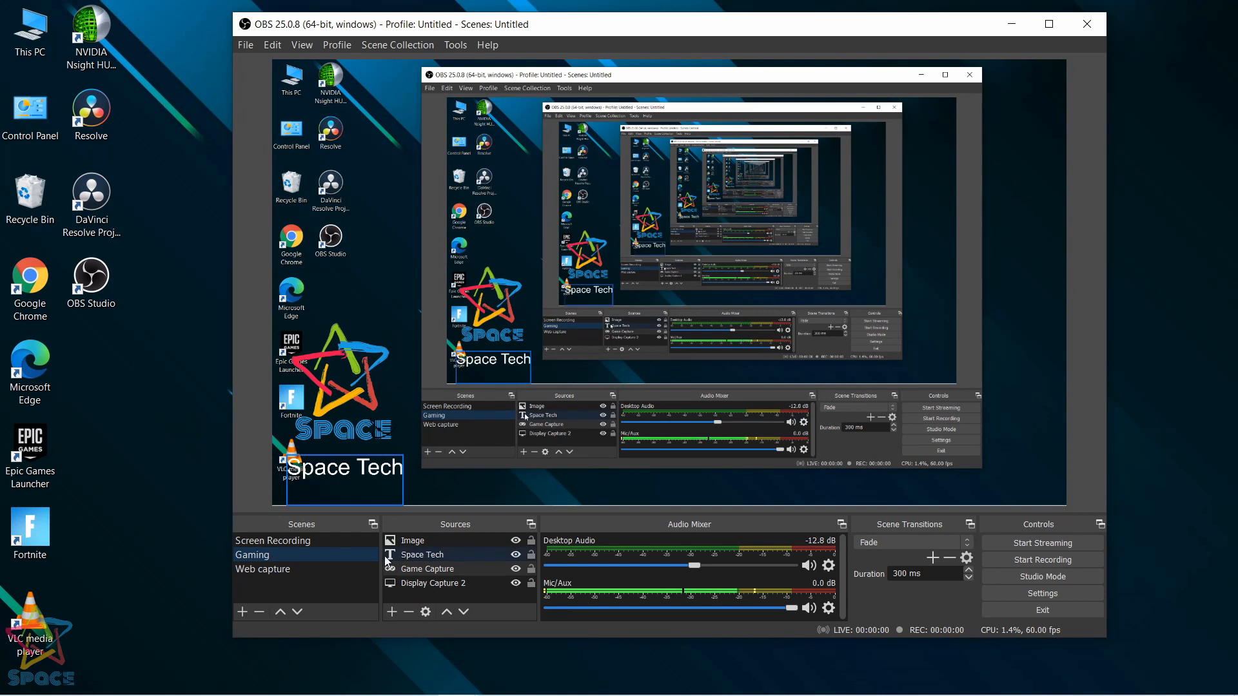
click(296, 570)
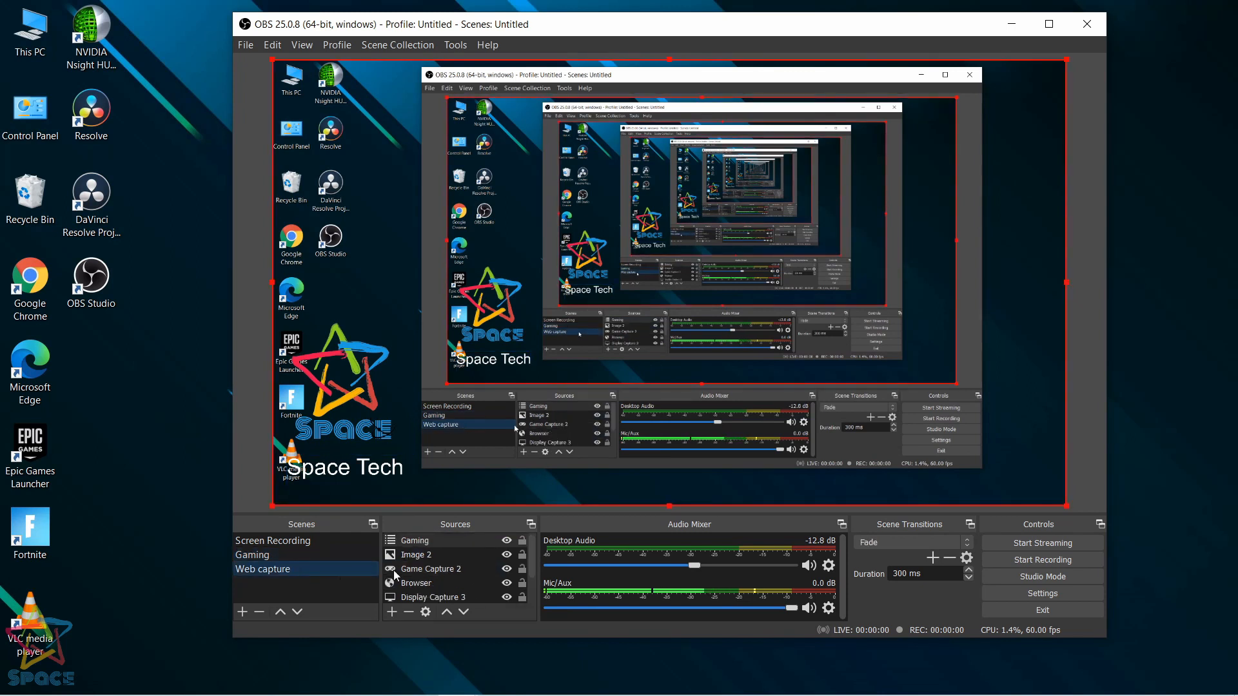
click(420, 543)
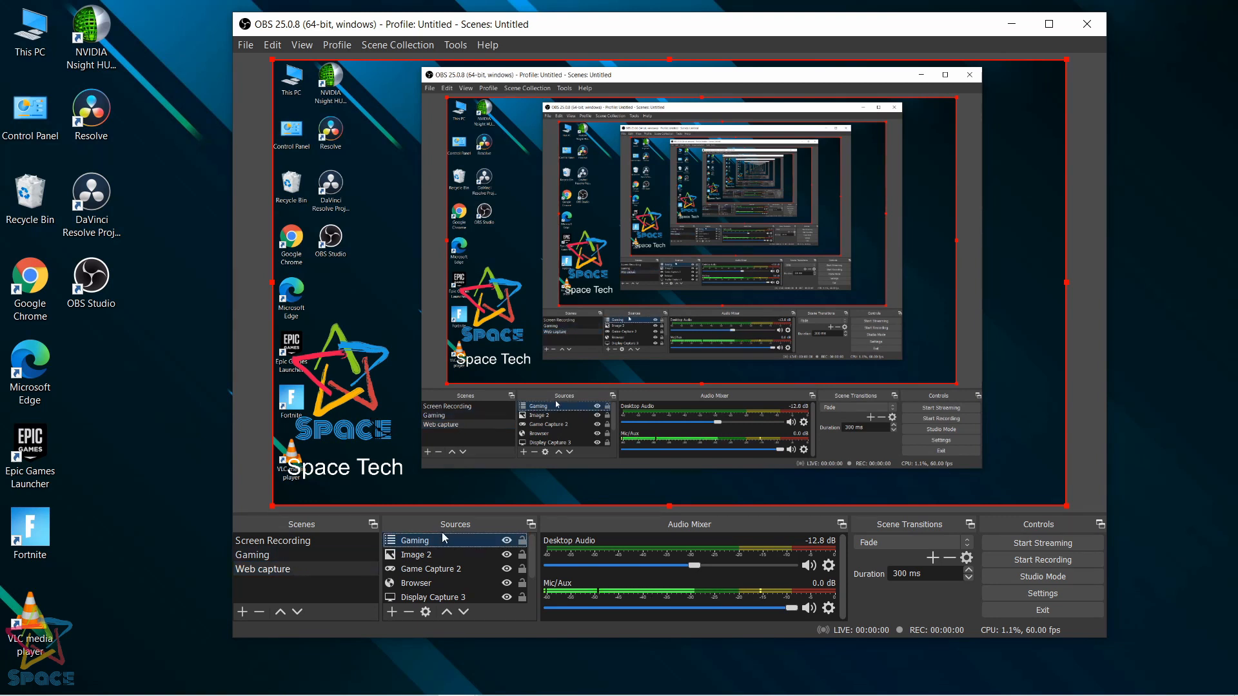
Add a new Text (GDI+) source reading "hello" to the Web capture scene and move it away from the canvas corner.
click(392, 611)
click(442, 508)
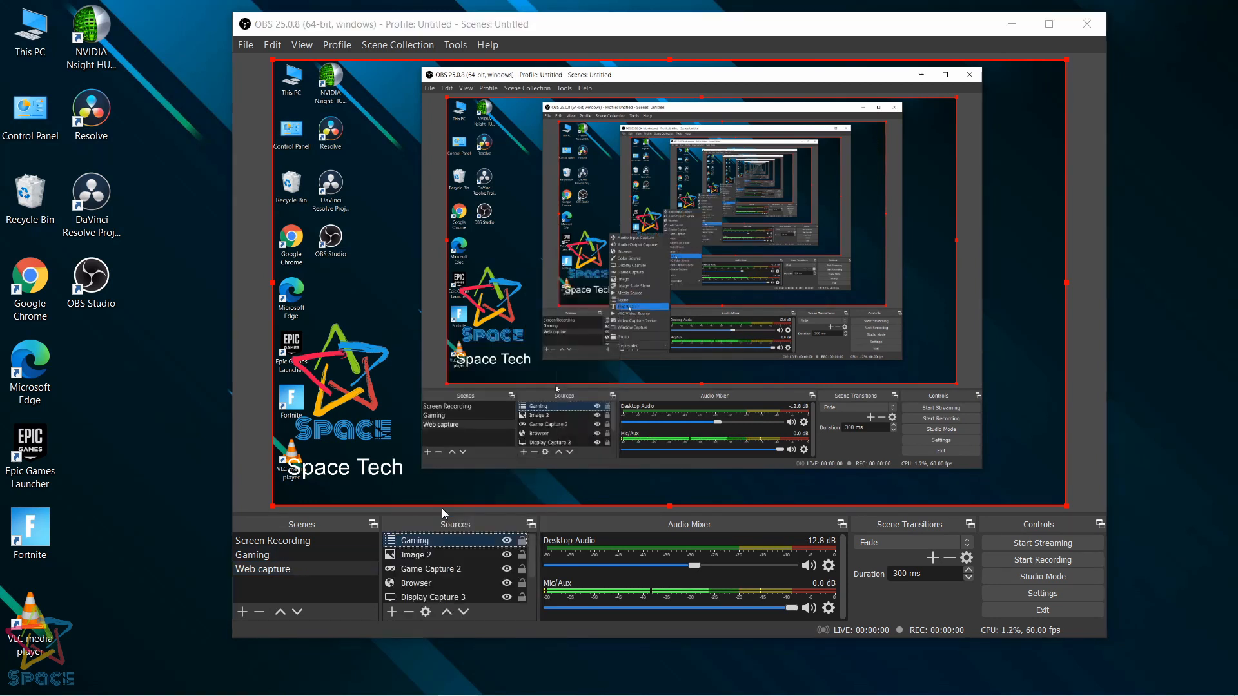
click(703, 422)
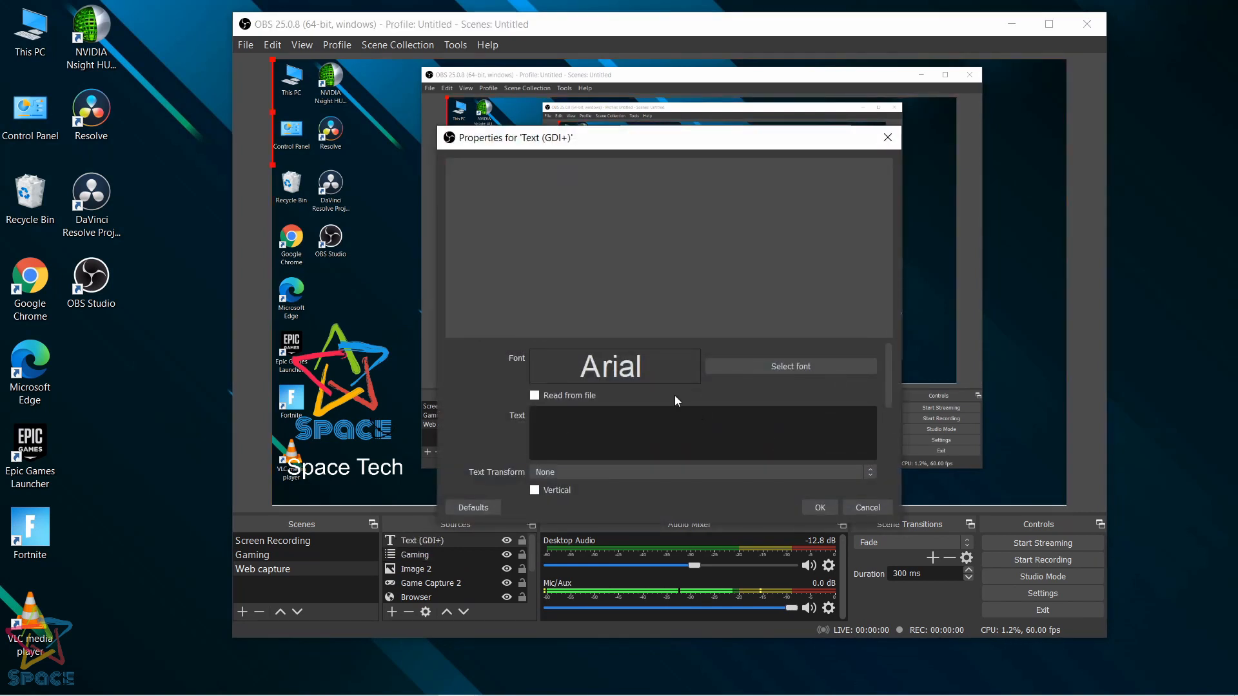
text(hello)
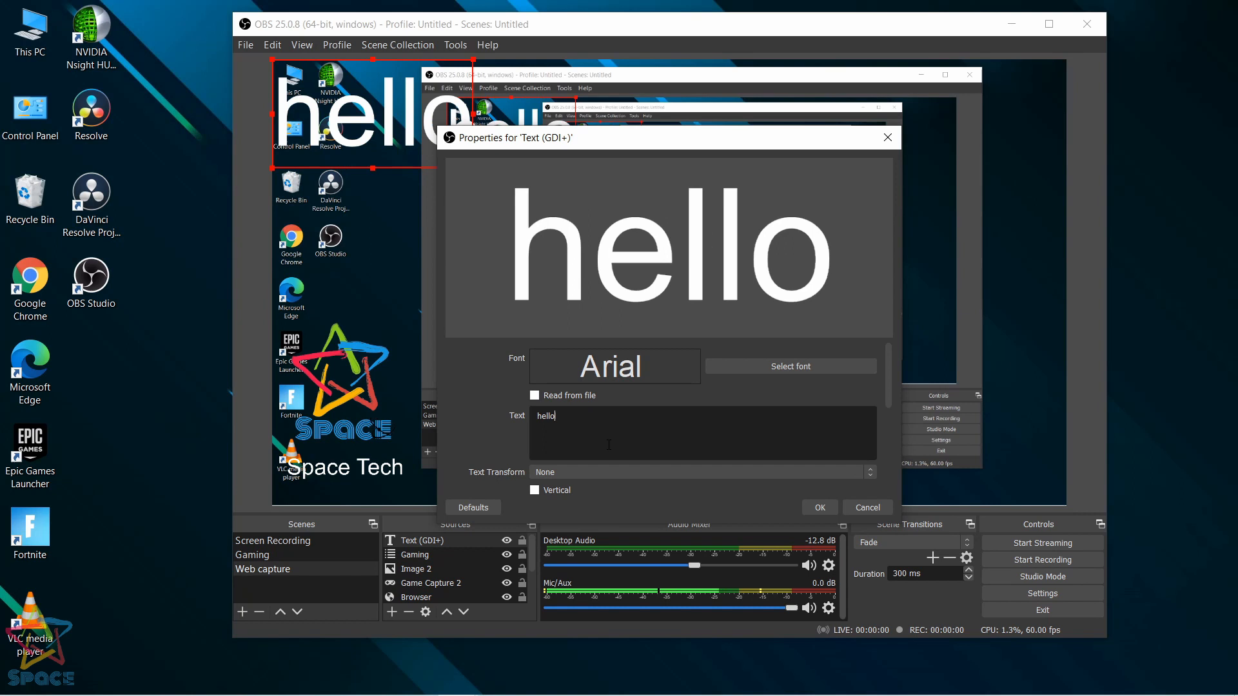
key(Return)
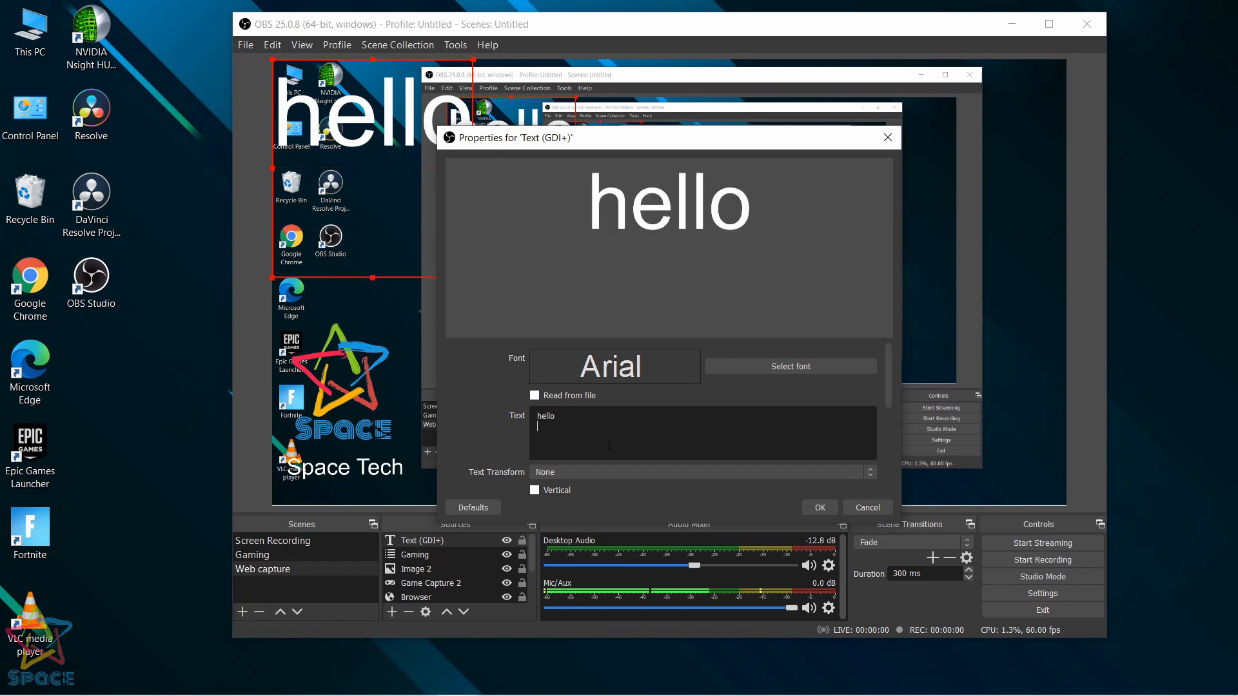
click(819, 508)
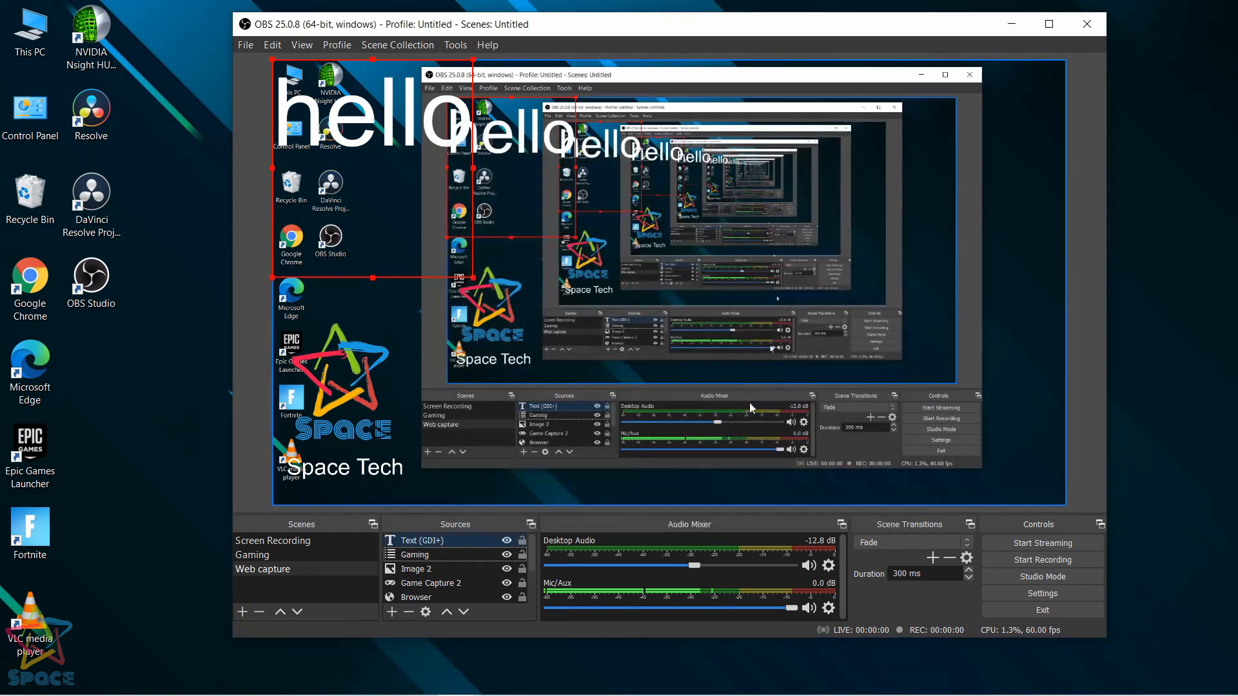
drag(376, 127, 804, 350)
Add a new Media Source to the Web capture scene and browse the Predator folder for a local file without choosing one.
click(392, 611)
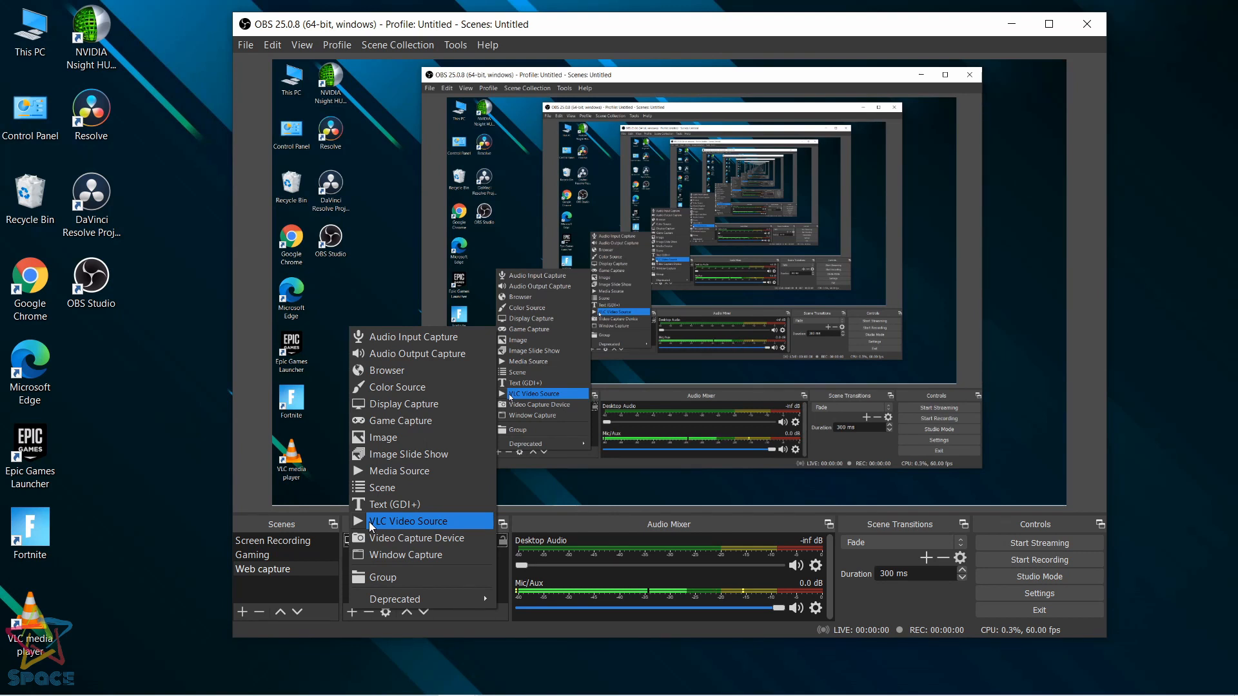
click(373, 475)
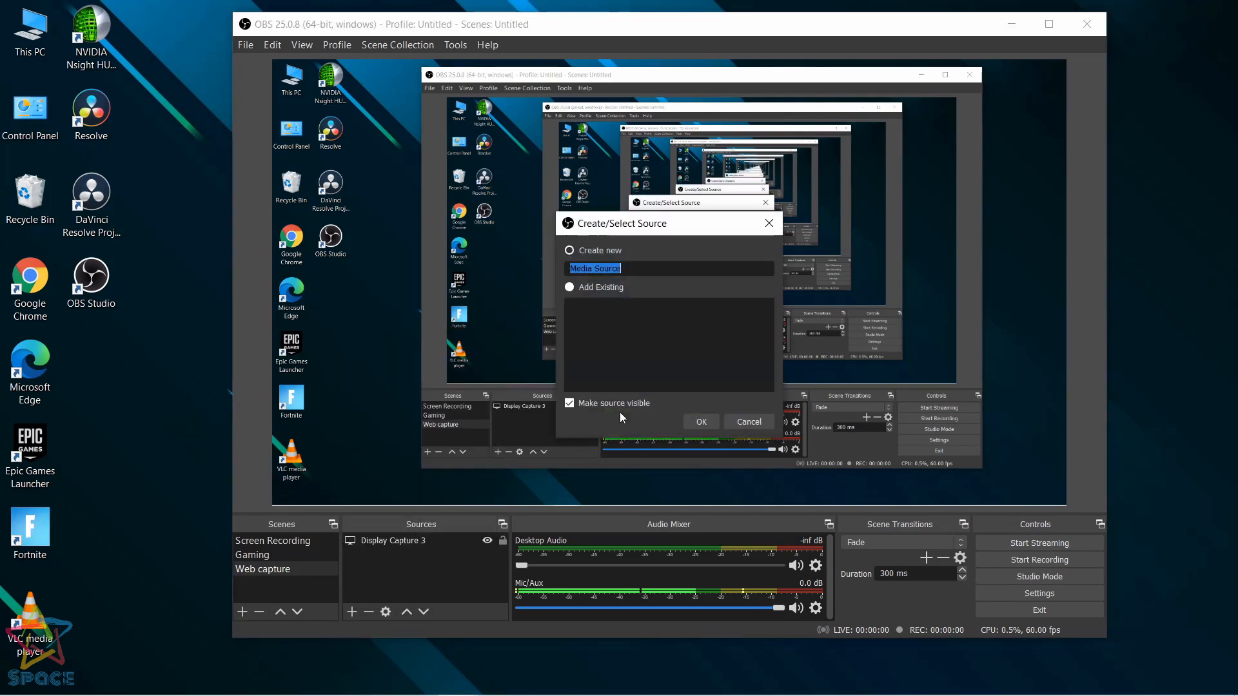
click(695, 420)
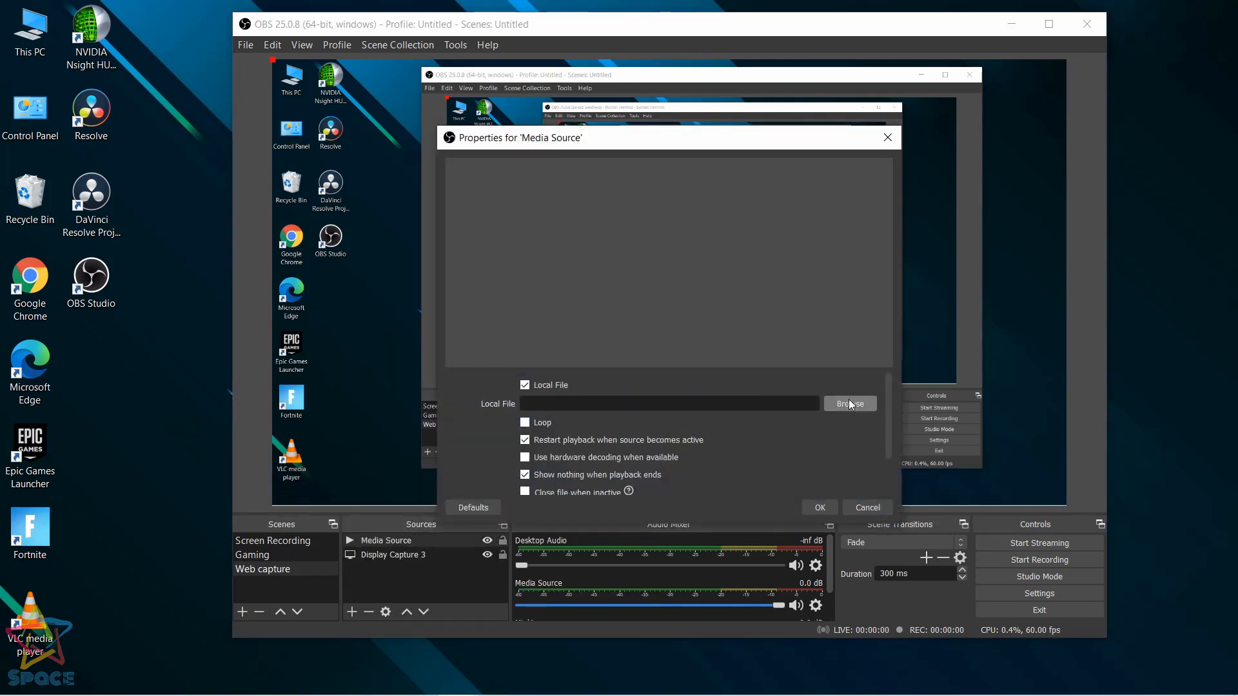
click(849, 400)
scroll(1030, 428, down, 2)
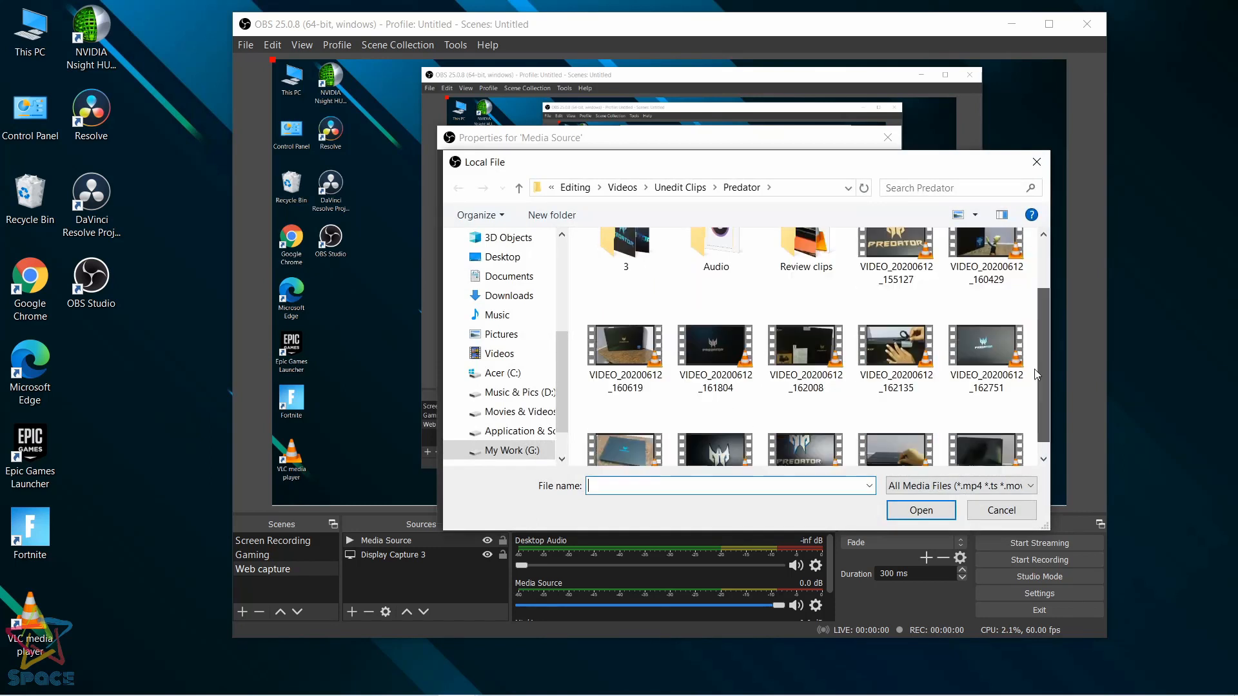
click(1006, 510)
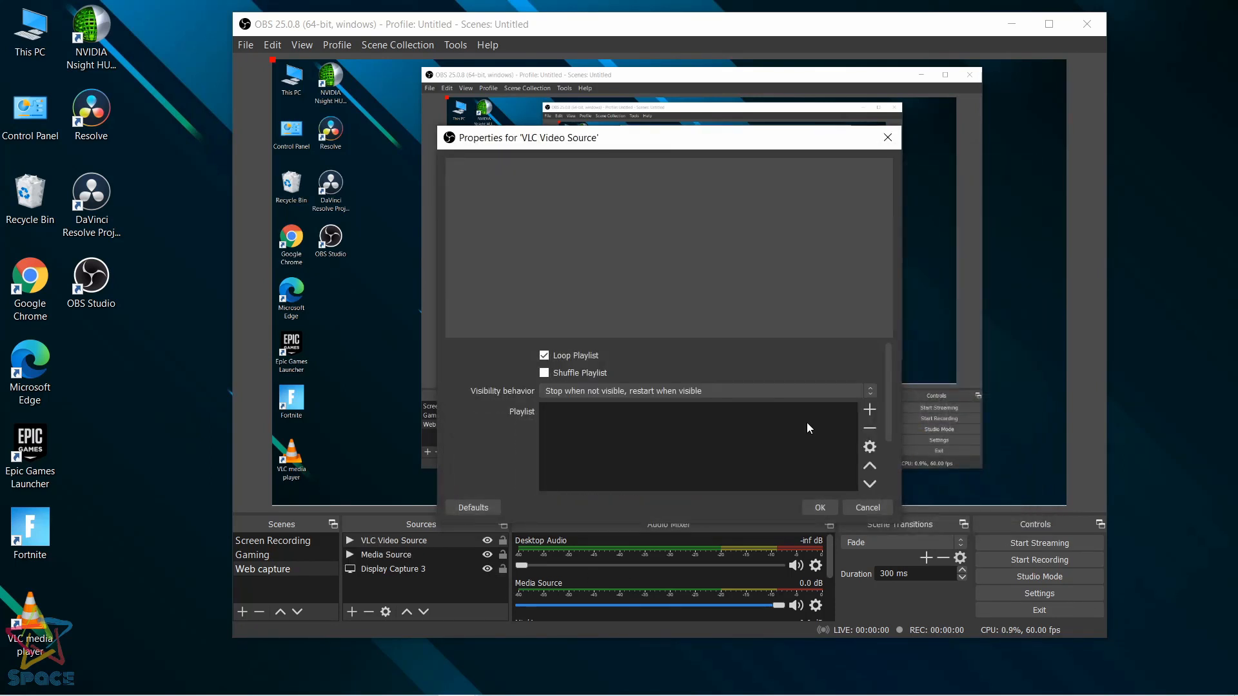
Add the five Predator clips from VIDEO_20200612_162902.mp4 to VIDEO_20200612_170015.mp4 to the VLC Video Source's playlist and close its properties.
click(870, 410)
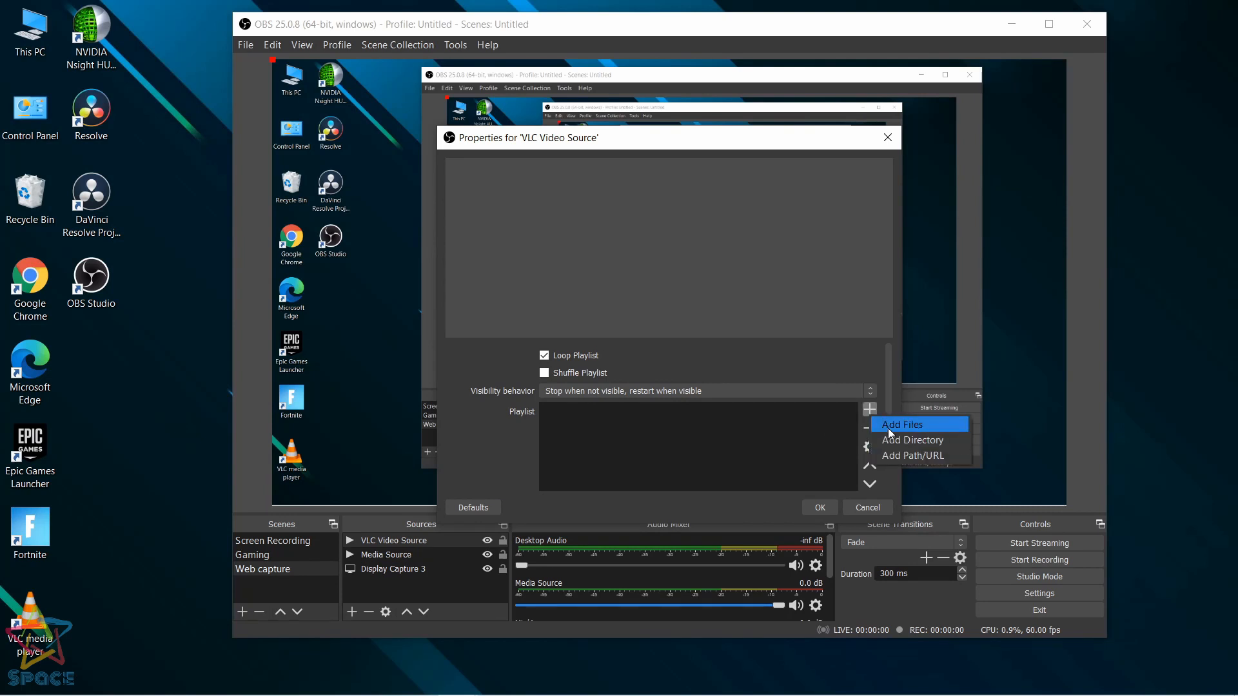
click(887, 429)
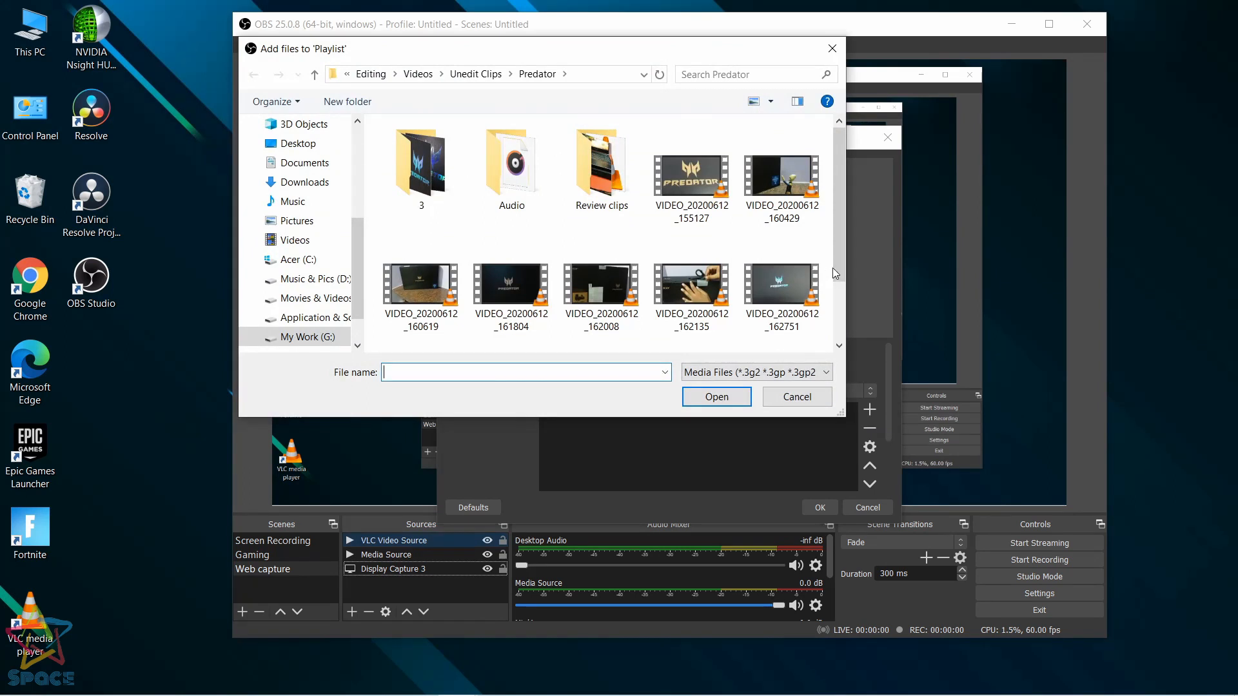
scroll(838, 269, down, 1)
drag(380, 256, 815, 354)
click(728, 399)
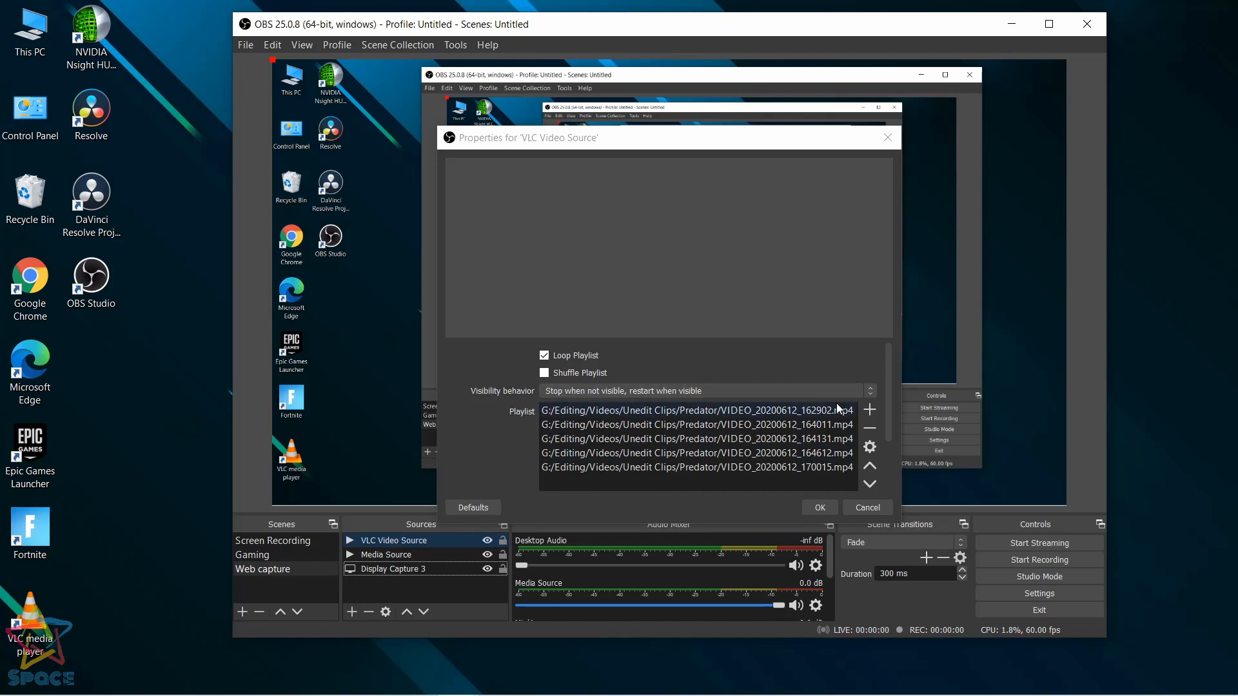
click(870, 410)
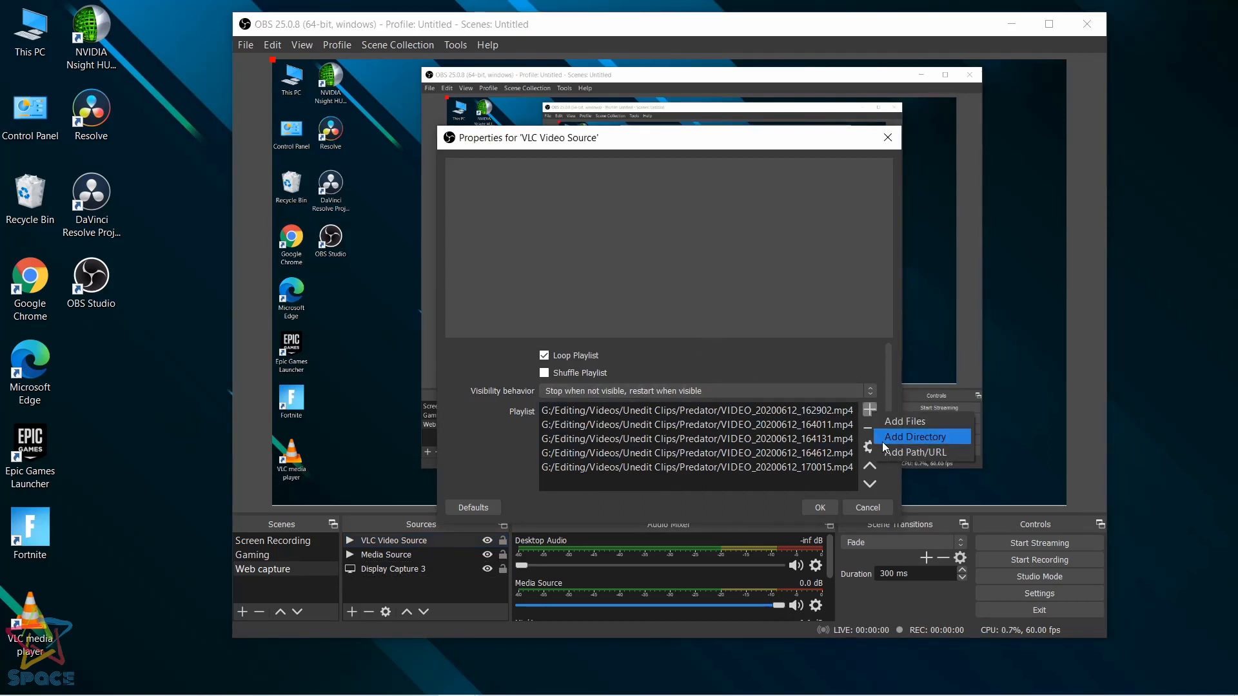
click(723, 374)
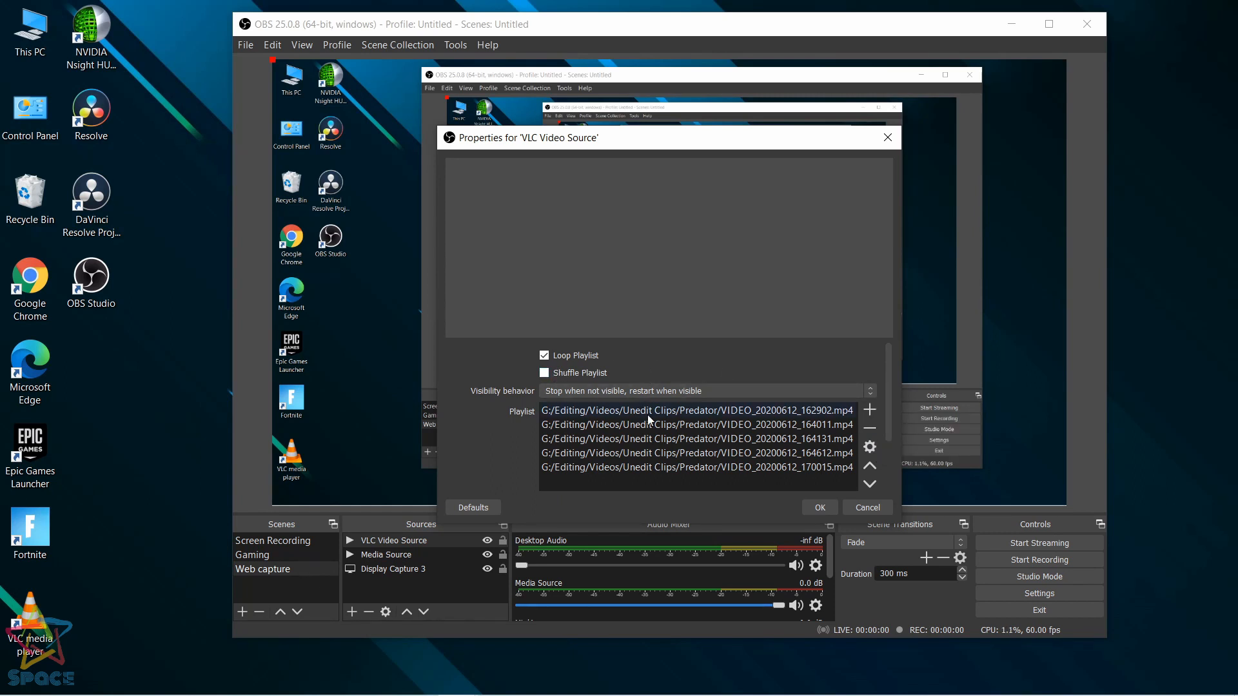
click(853, 508)
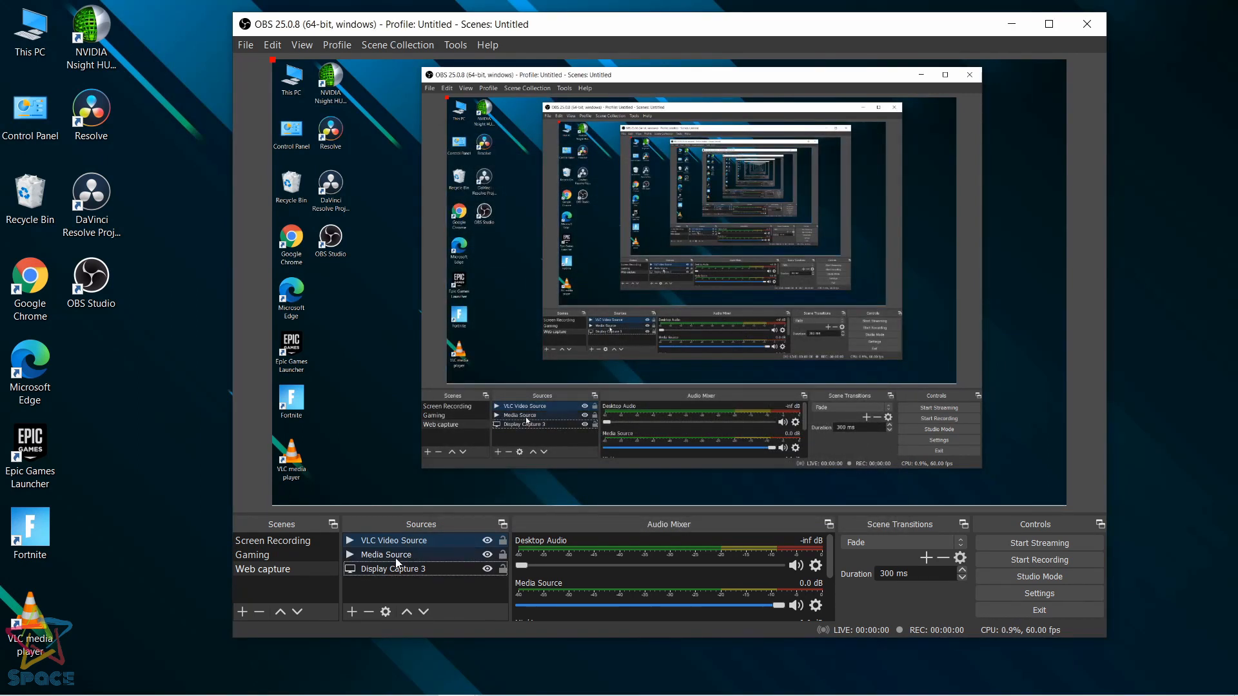
Add a new Video Capture Device source to the Web capture scene using the HD User Facing camera with default settings.
click(353, 610)
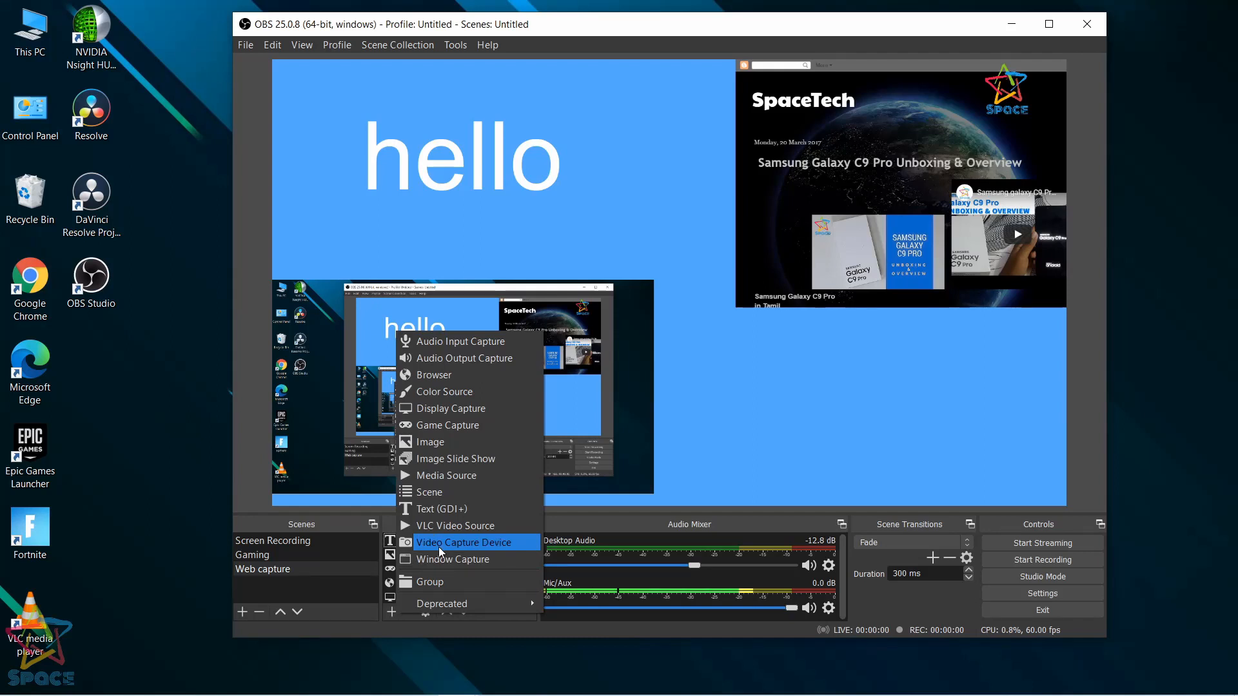
click(438, 547)
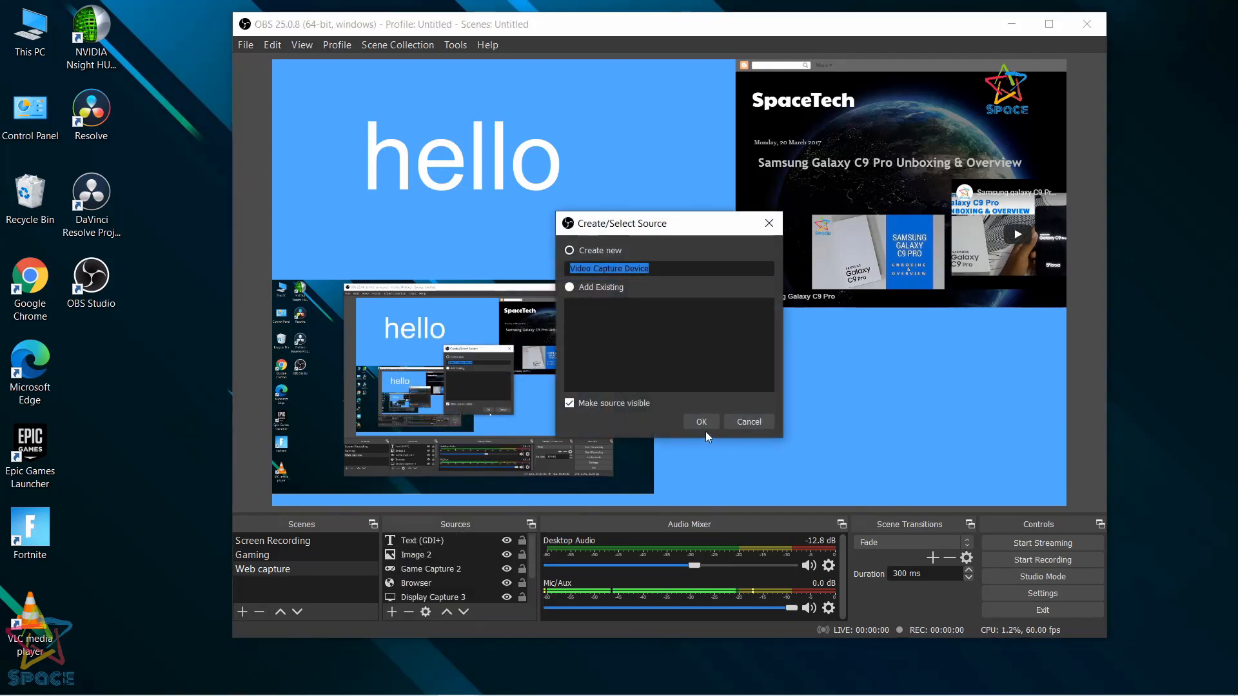
click(701, 422)
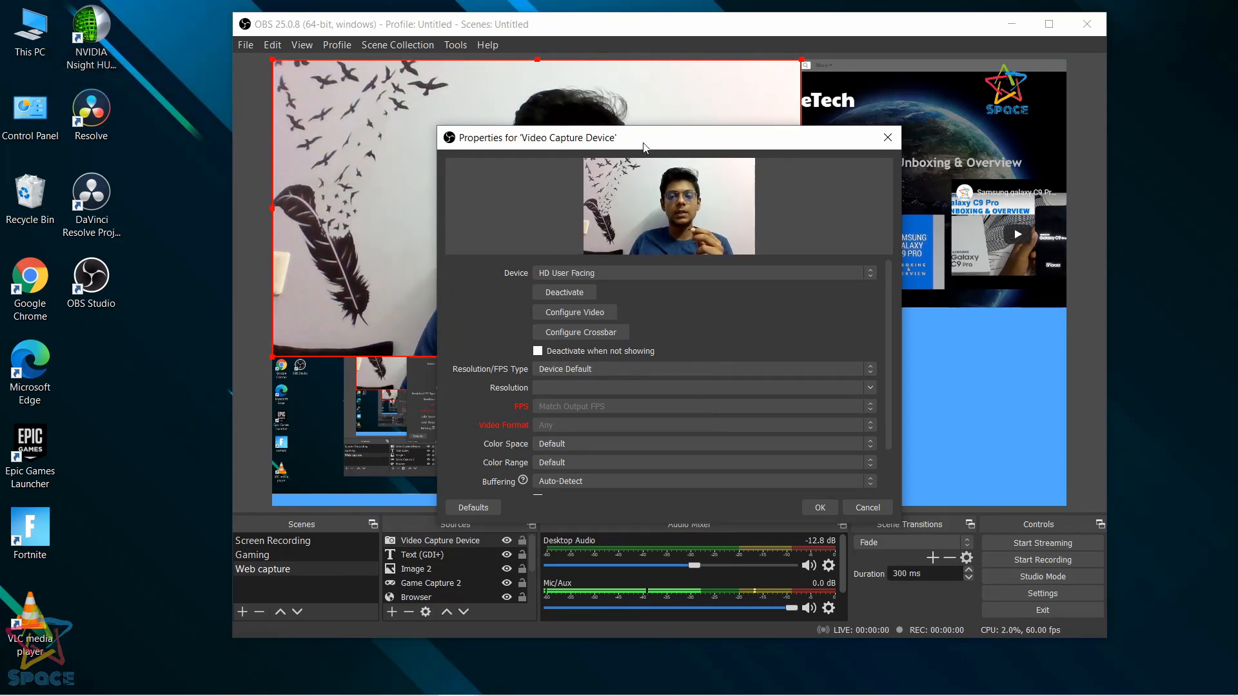
drag(643, 146, 562, 77)
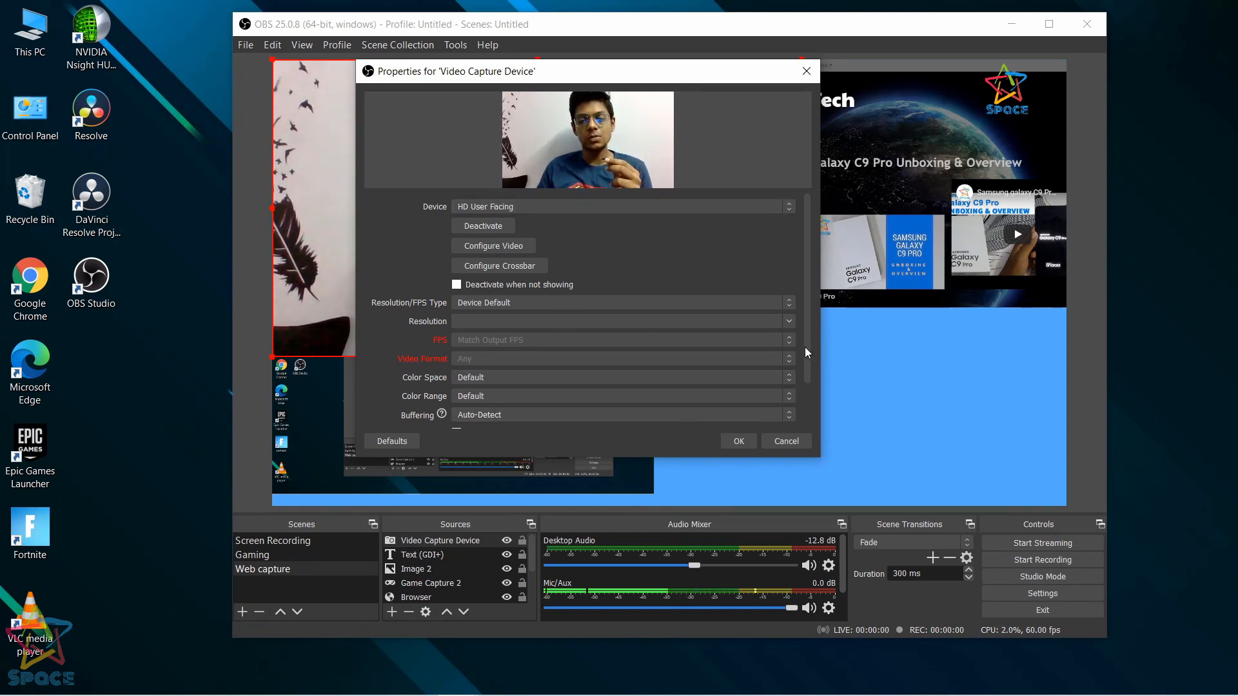
scroll(804, 347, down, 3)
click(741, 444)
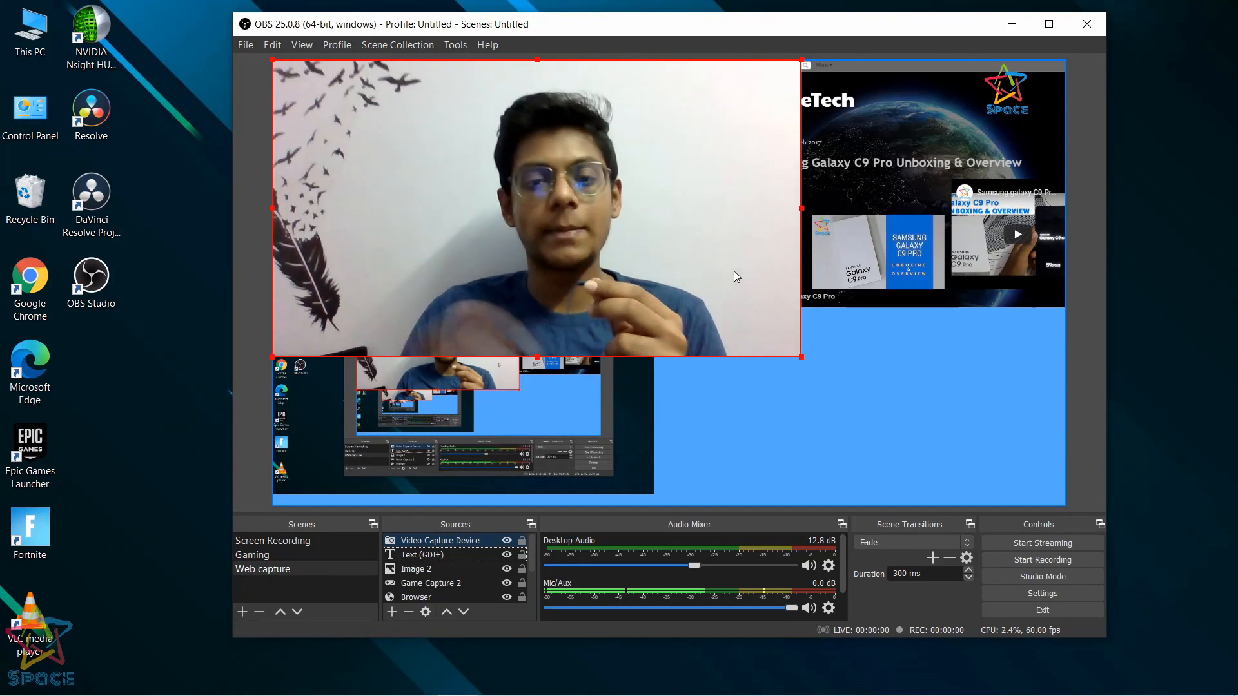
Scale the webcam source down and place it at the canvas's lower-right, below the Browser source.
drag(801, 358, 553, 191)
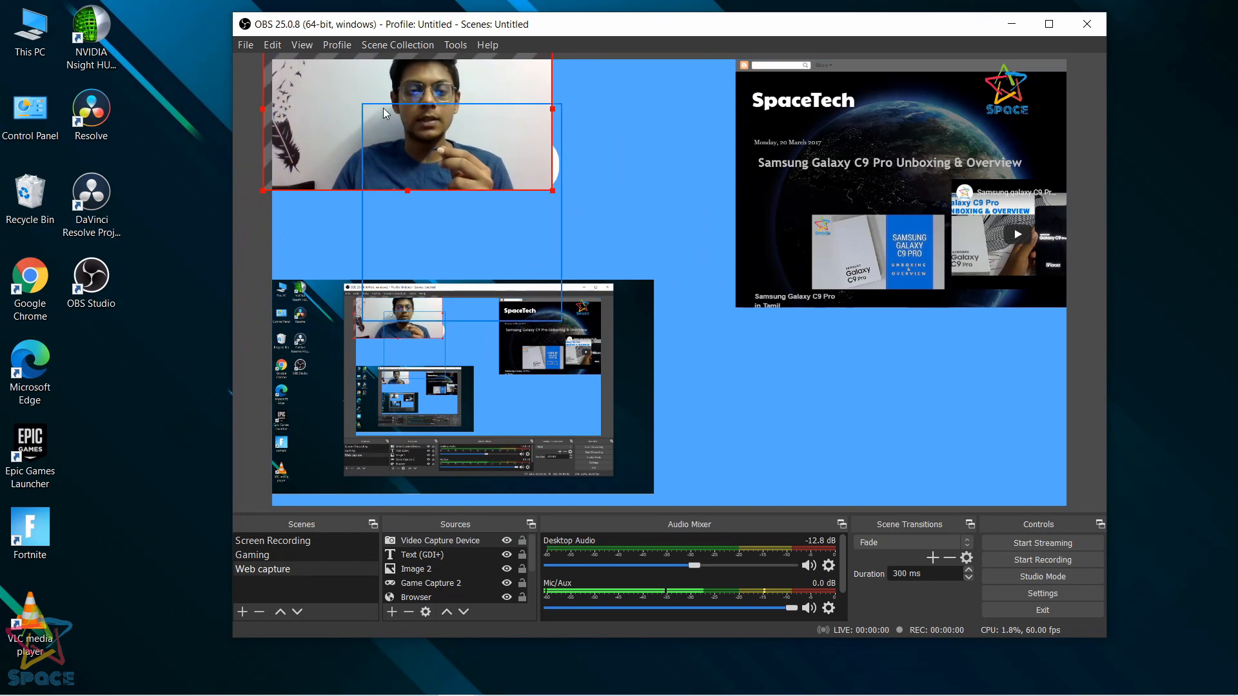
click(304, 103)
drag(304, 103, 814, 434)
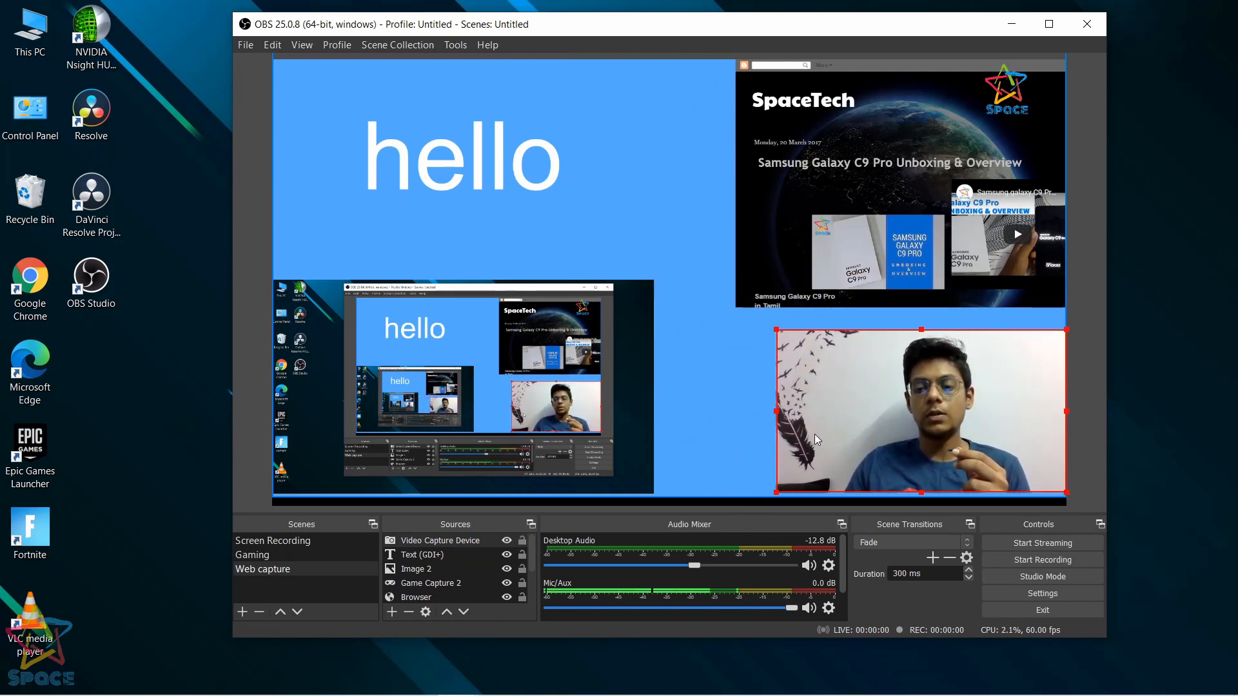
click(493, 123)
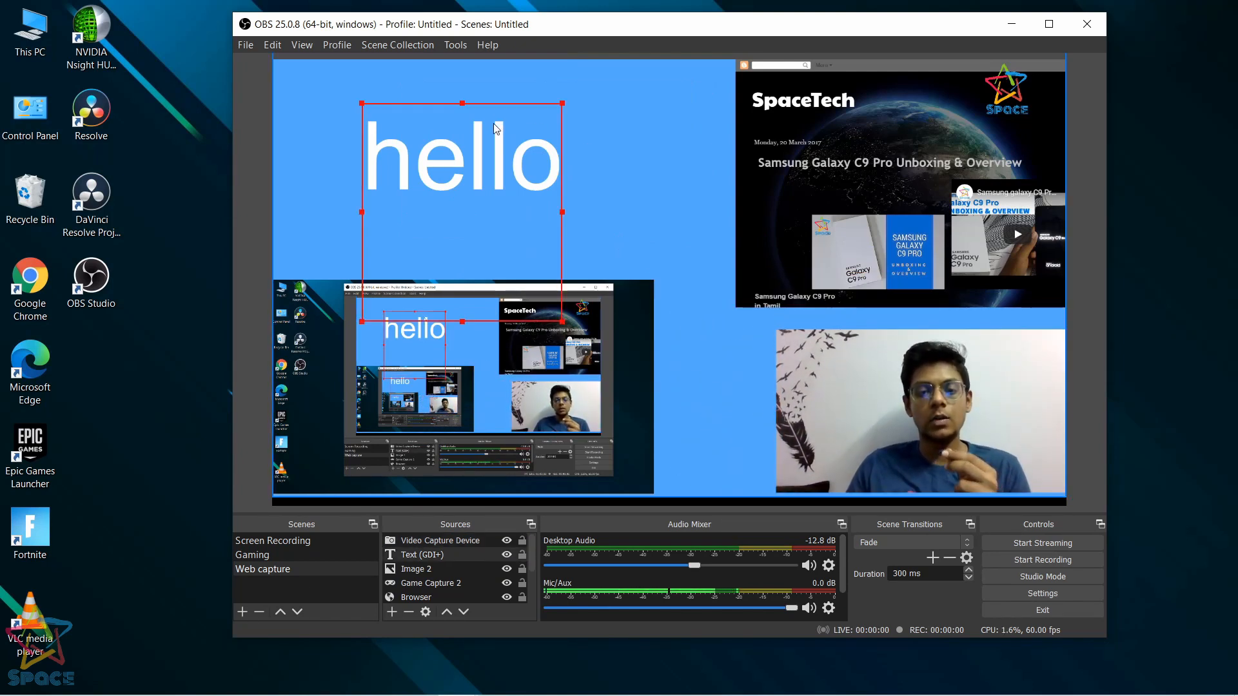
click(931, 119)
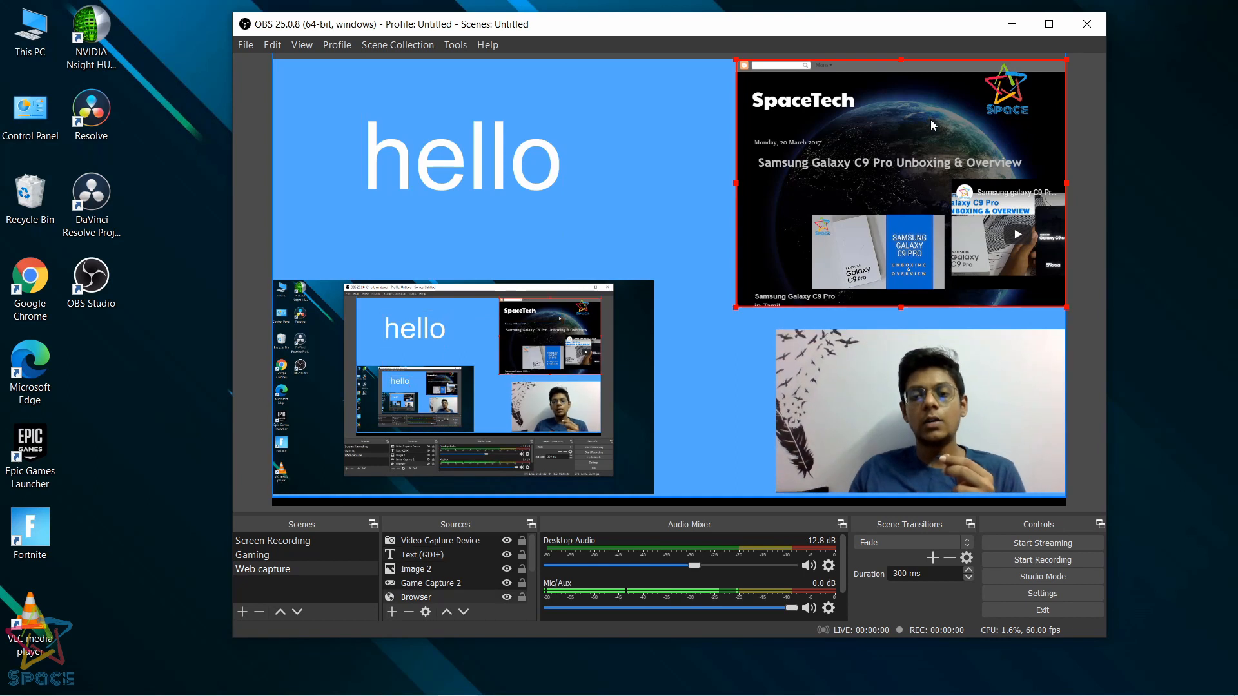
click(529, 373)
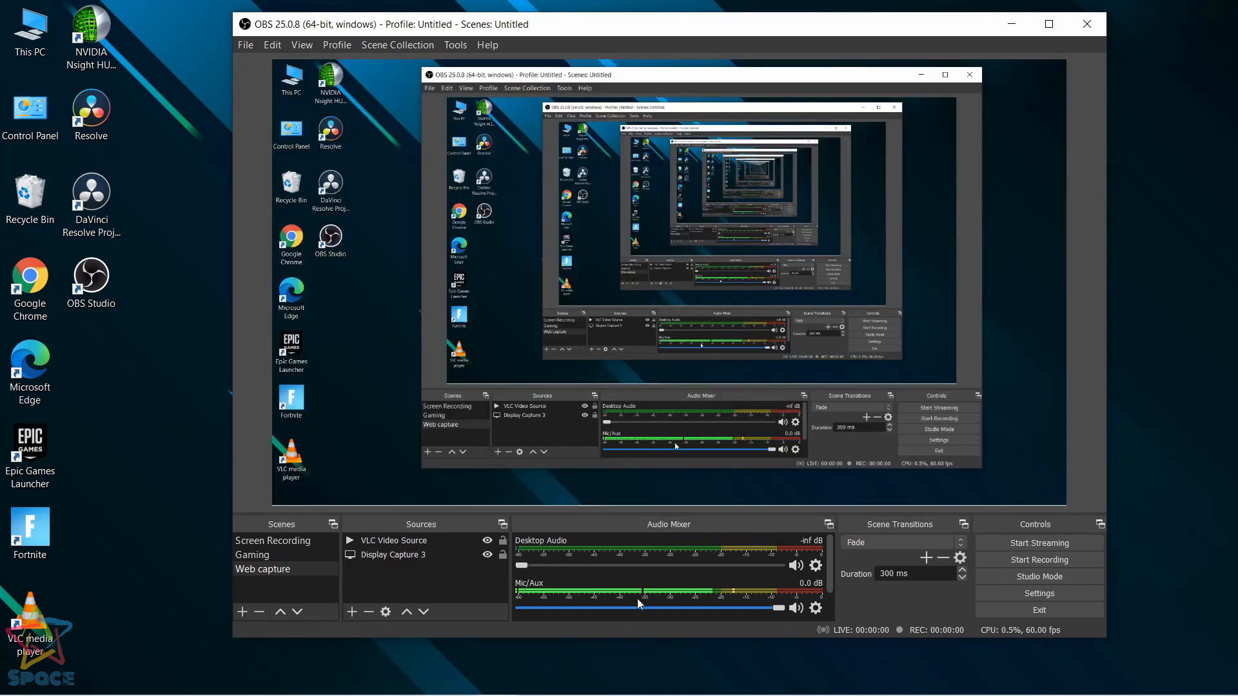
drag(826, 583, 829, 613)
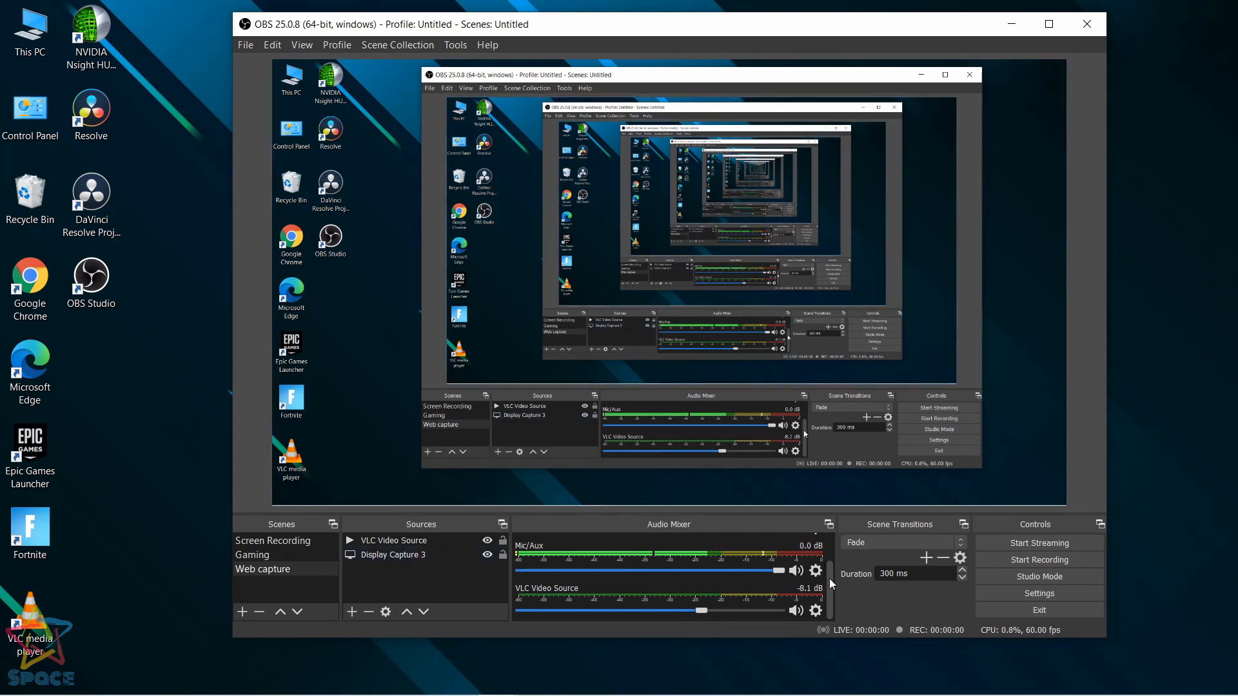
Review the audio filter types available for Mic/Aux and close its filters without adding any.
drag(830, 578, 832, 544)
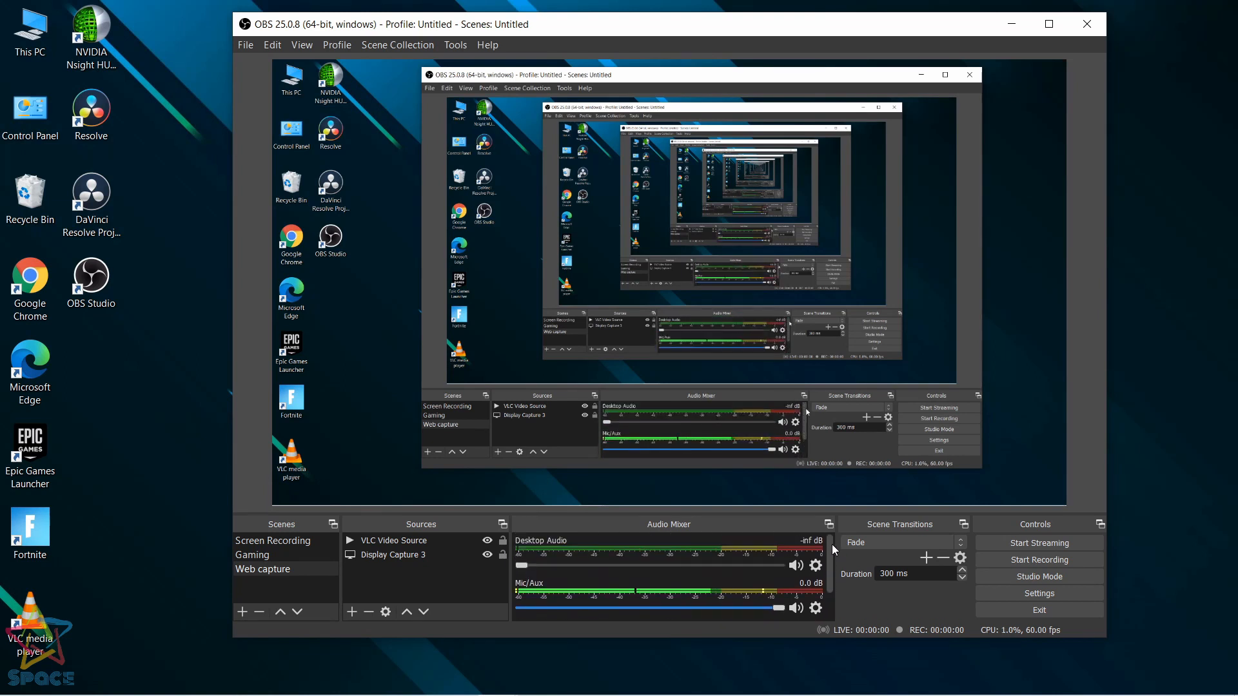
click(815, 610)
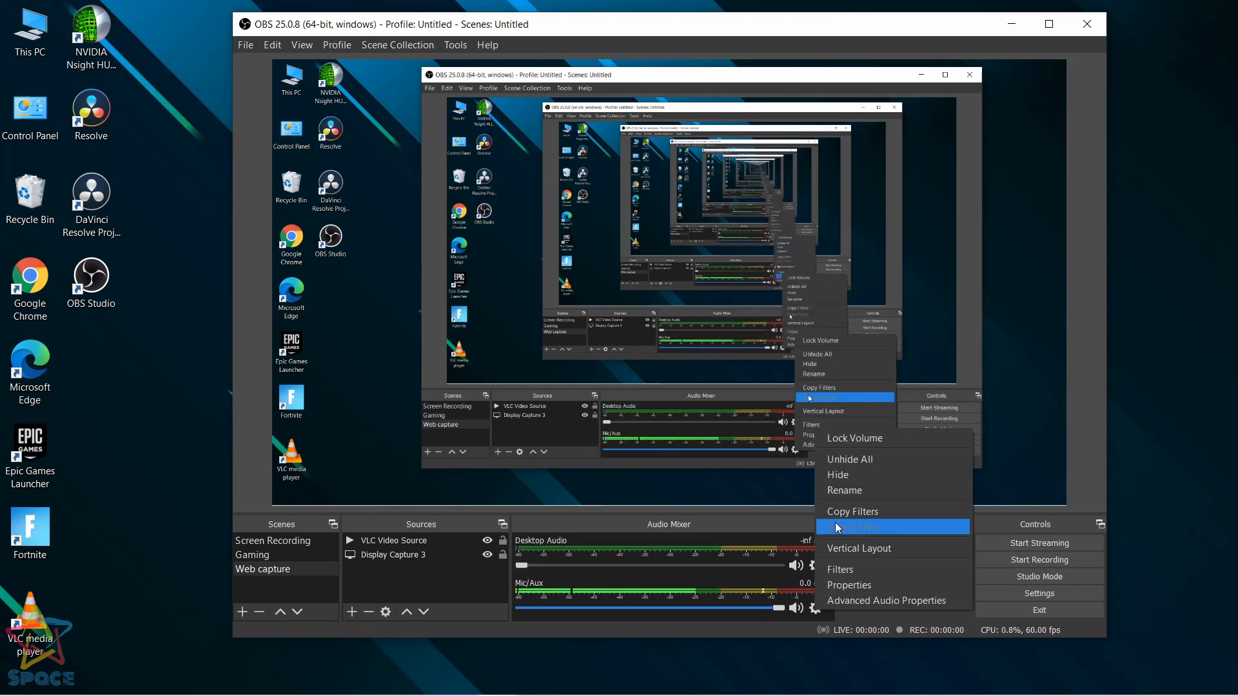
click(838, 567)
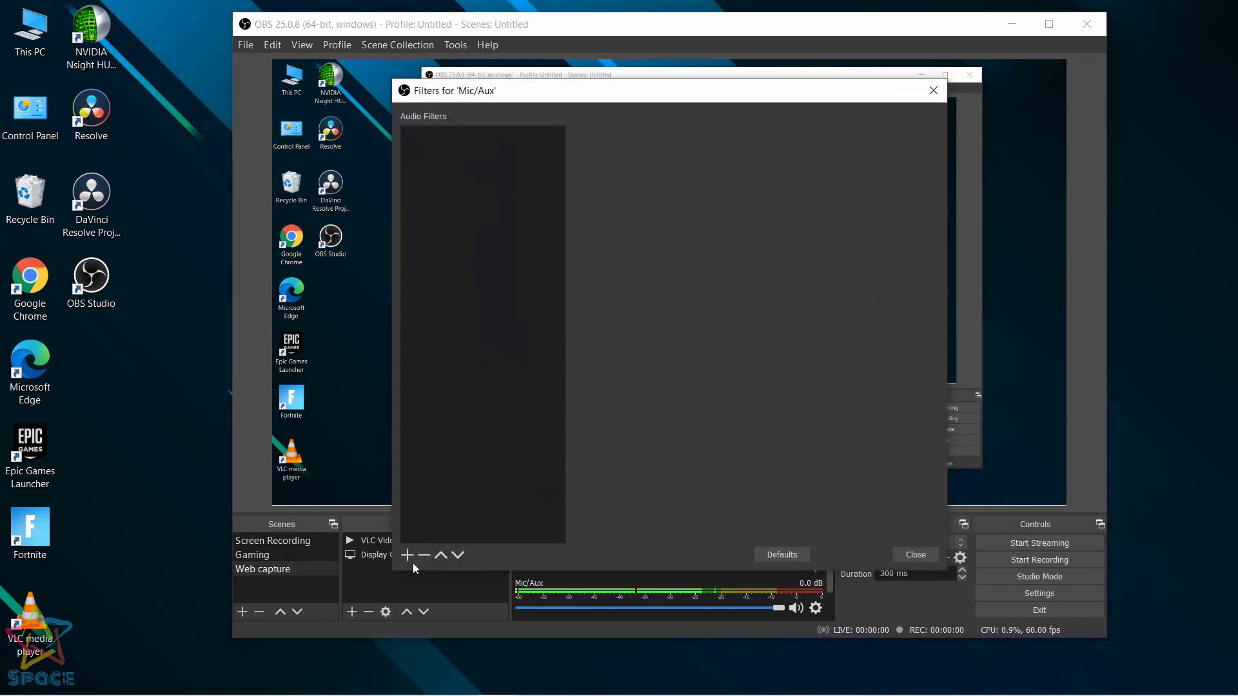
click(407, 555)
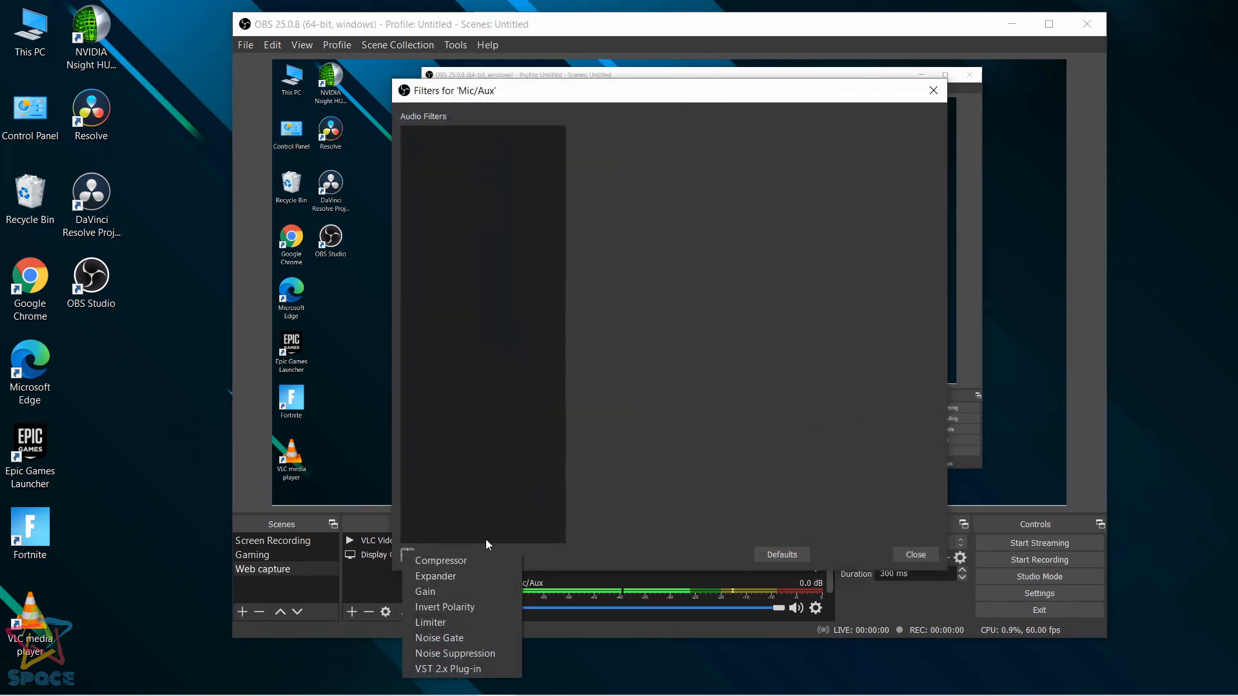
click(905, 555)
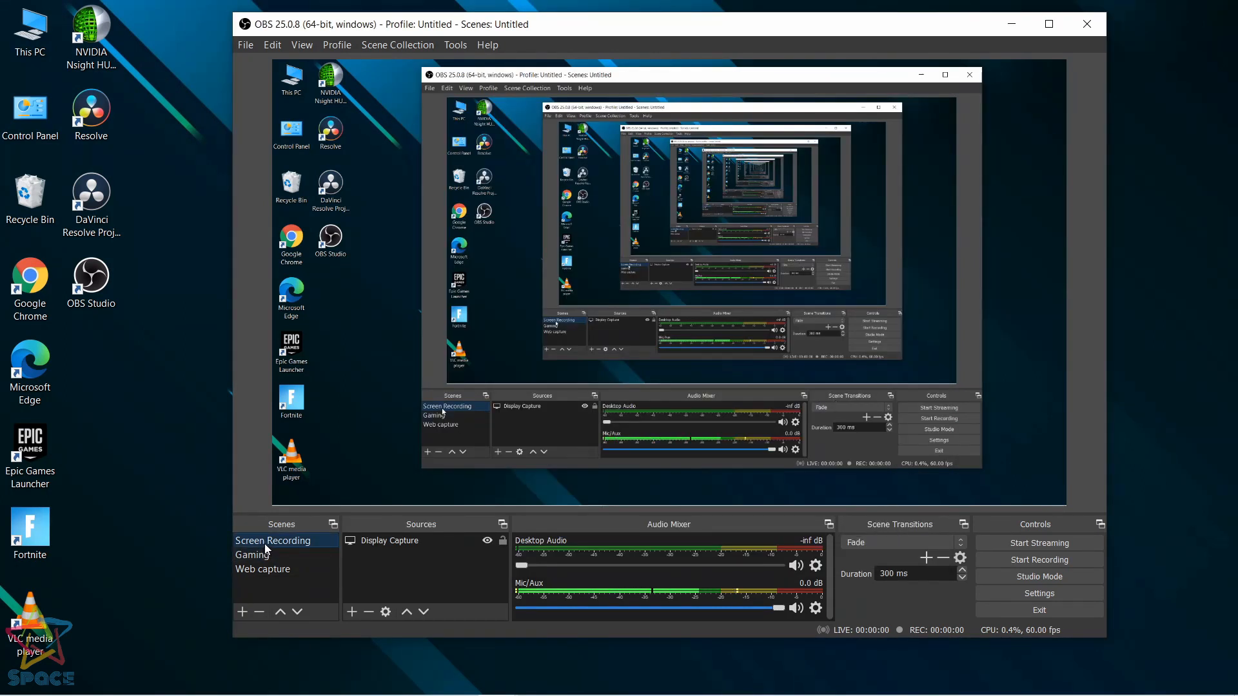
Set the scene transition to Cut and try it by switching between the Gaming and Web capture scenes.
click(283, 555)
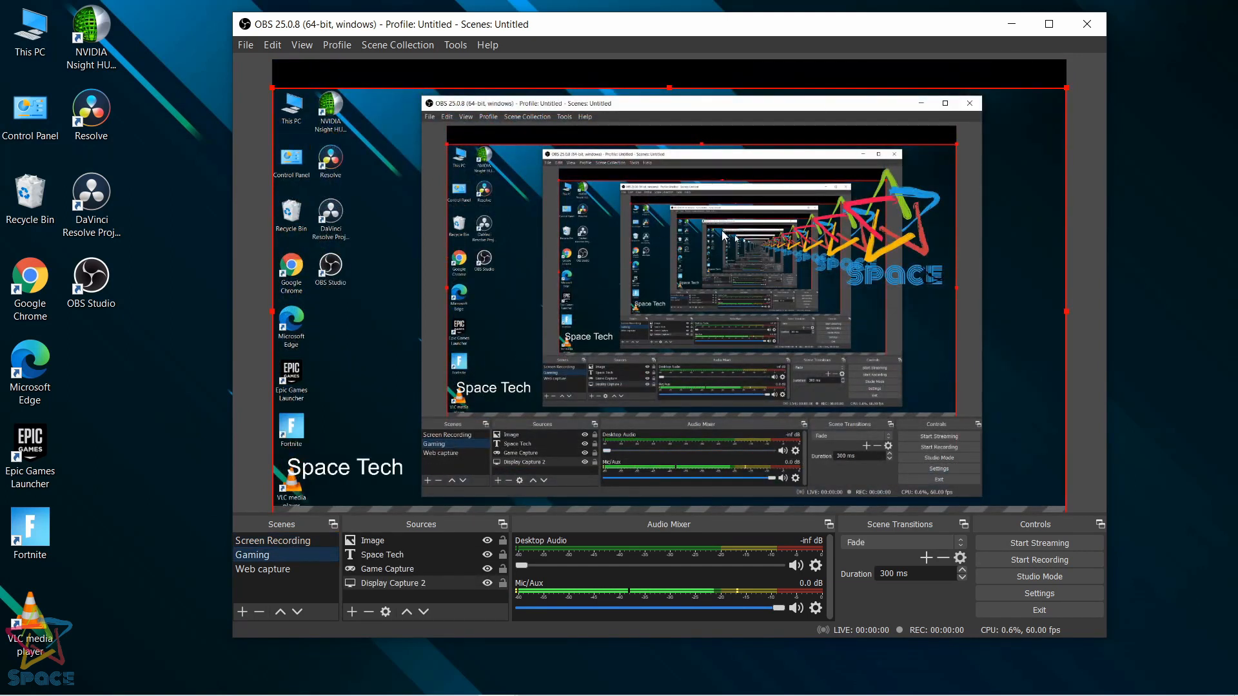
click(880, 542)
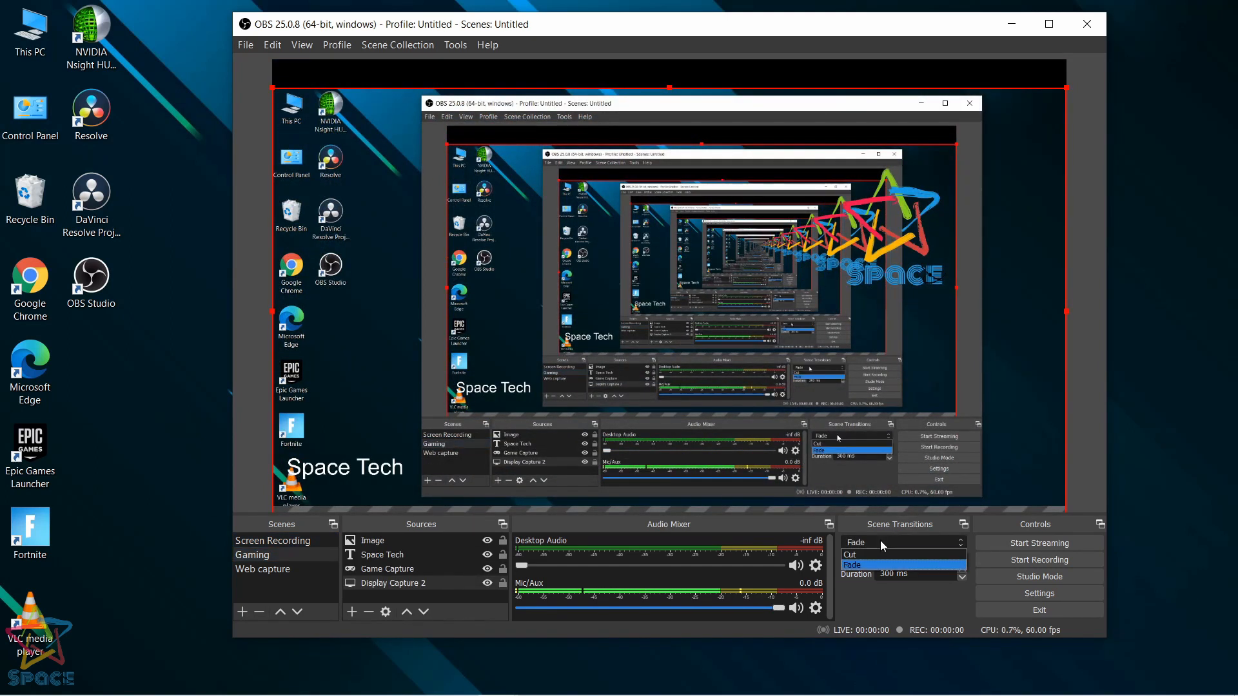
click(877, 553)
click(289, 568)
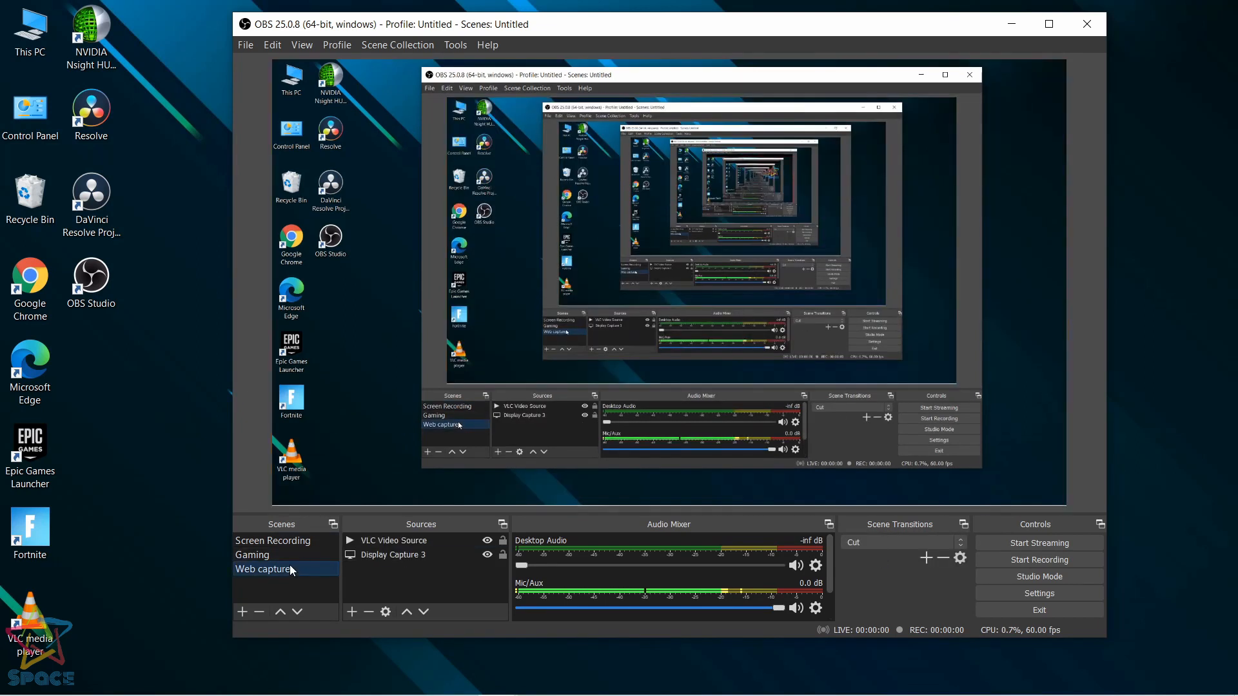
click(284, 552)
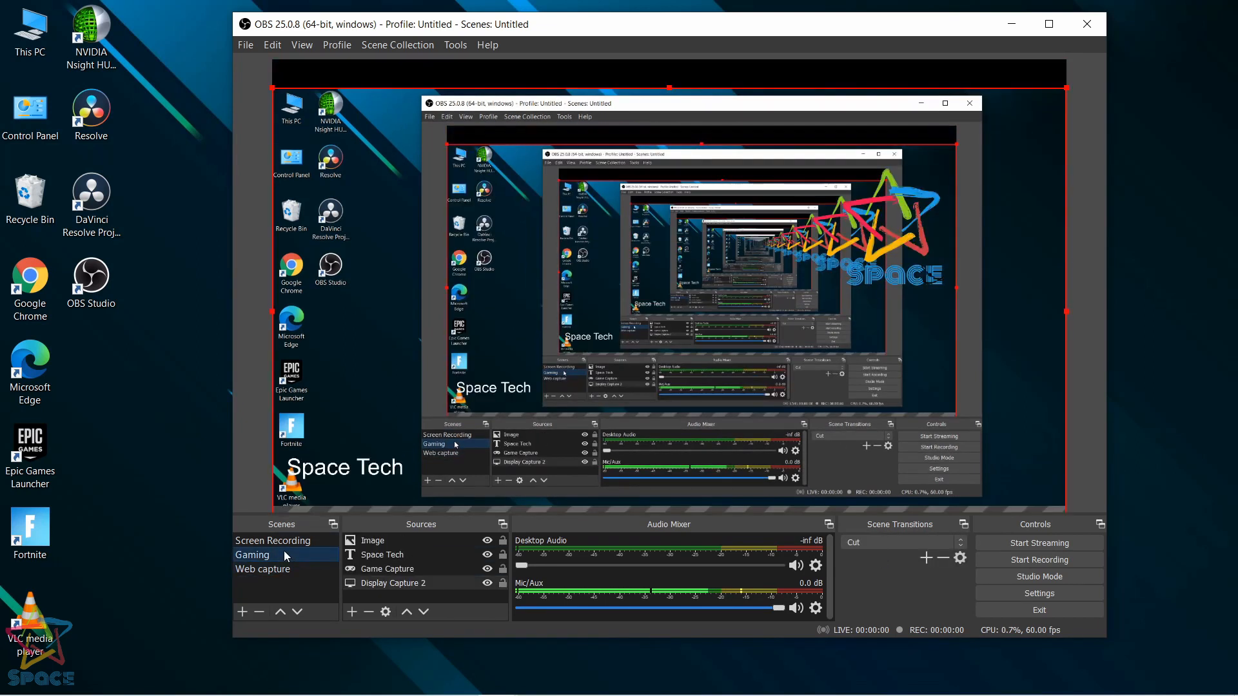
Set the scene transition to Fade and try it by switching between the Gaming and Screen Recording scenes.
click(876, 546)
click(876, 565)
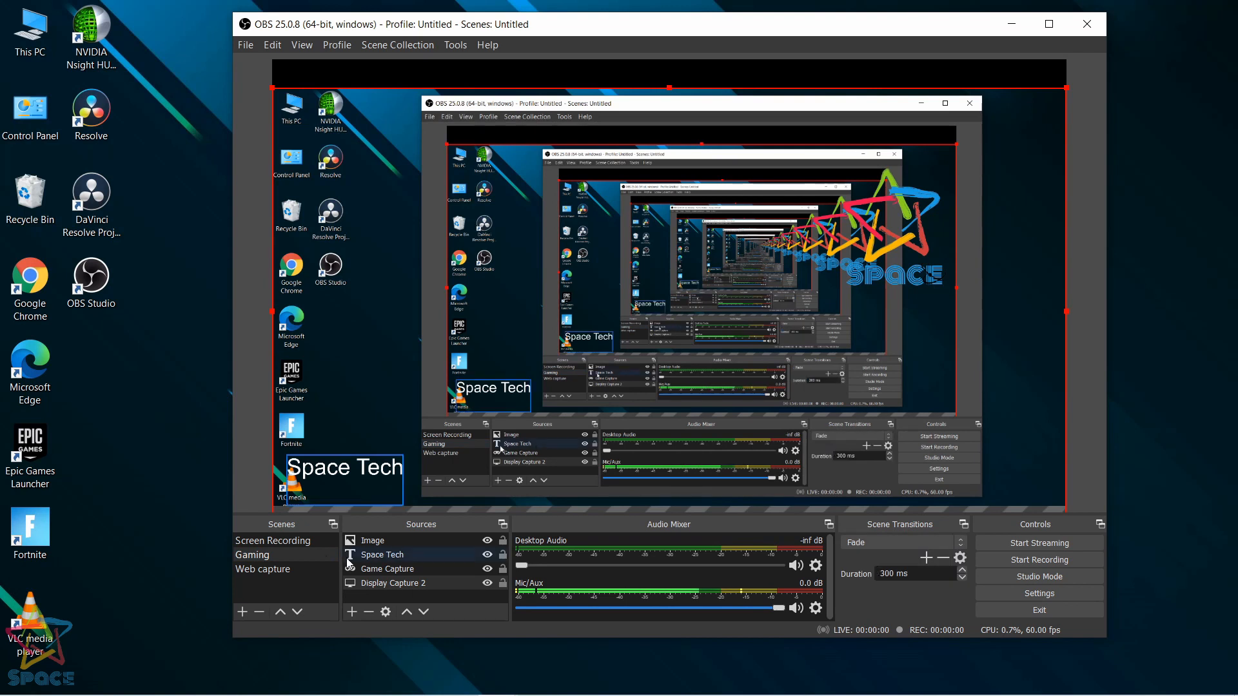
click(289, 539)
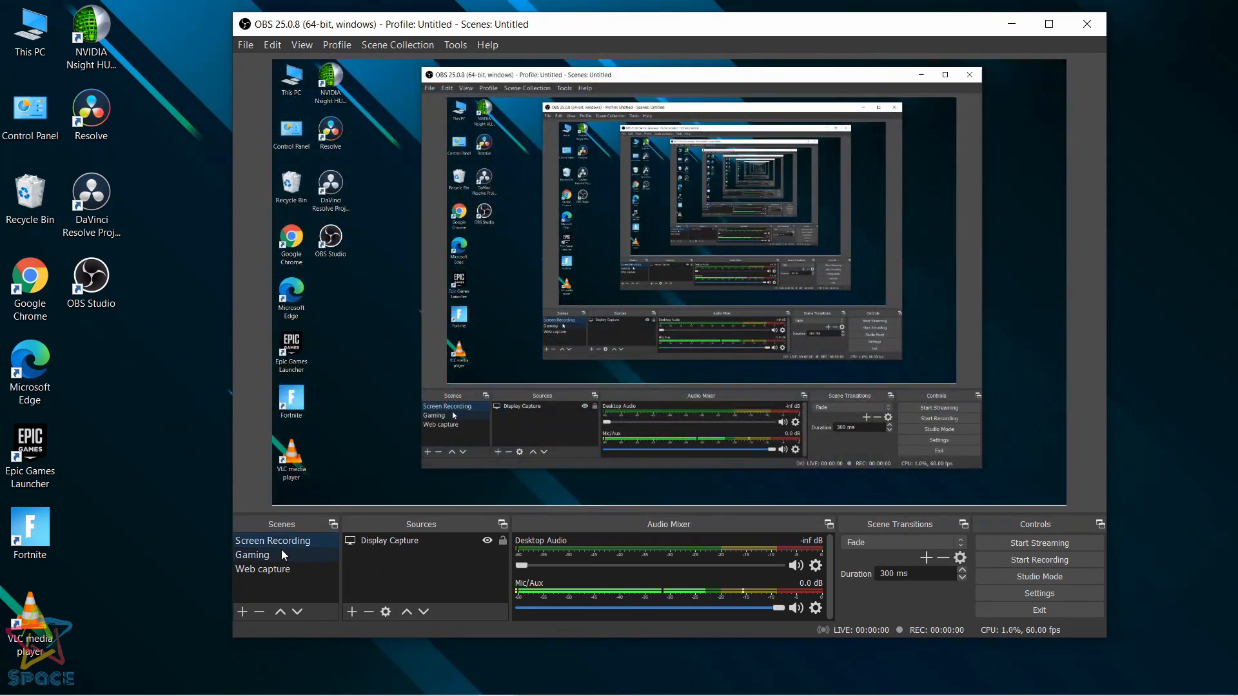
click(281, 550)
click(279, 540)
Try to start streaming from the Screen Recording scene and cancel the missing stream setup.
click(1023, 540)
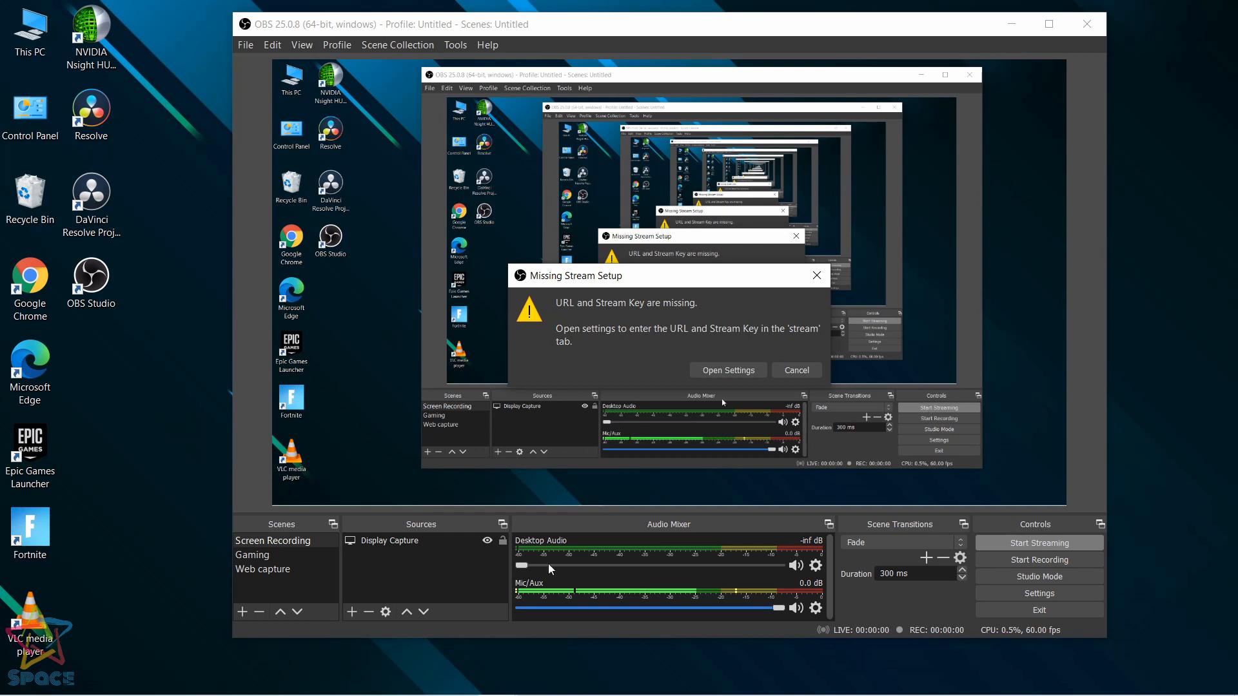
click(279, 563)
click(796, 370)
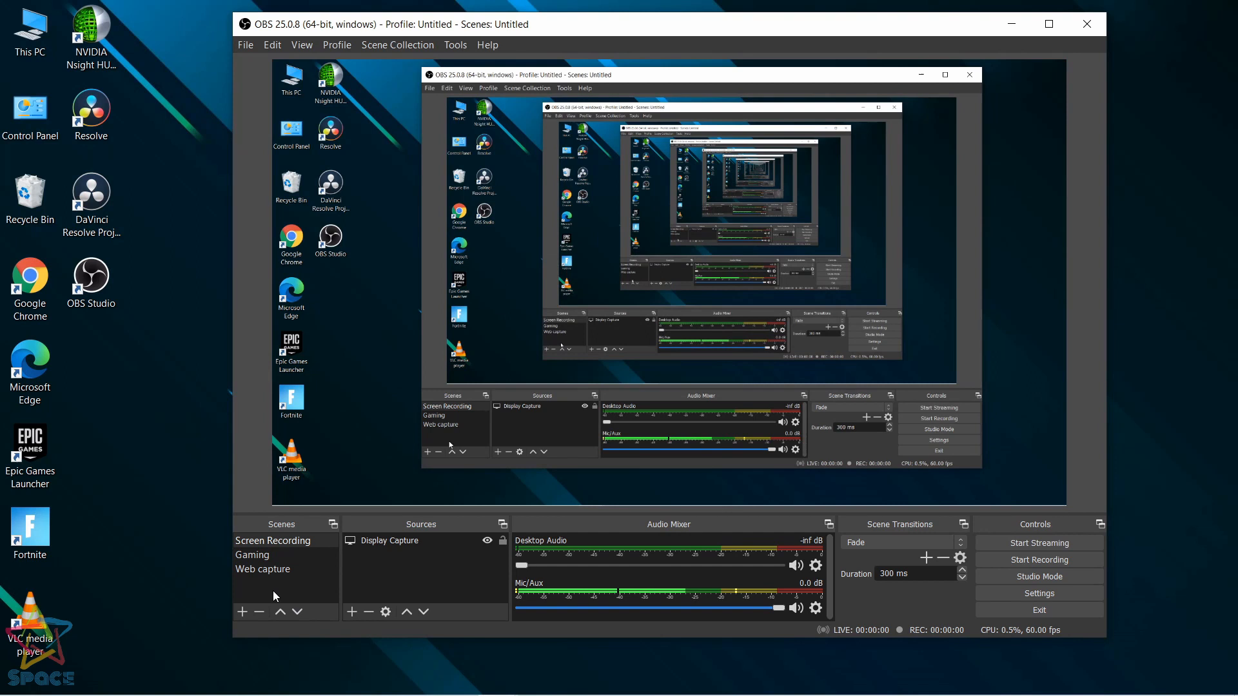
In the Gaming scene, move the Space logo image to the canvas's left edge, directly above the Space Tech text.
click(261, 556)
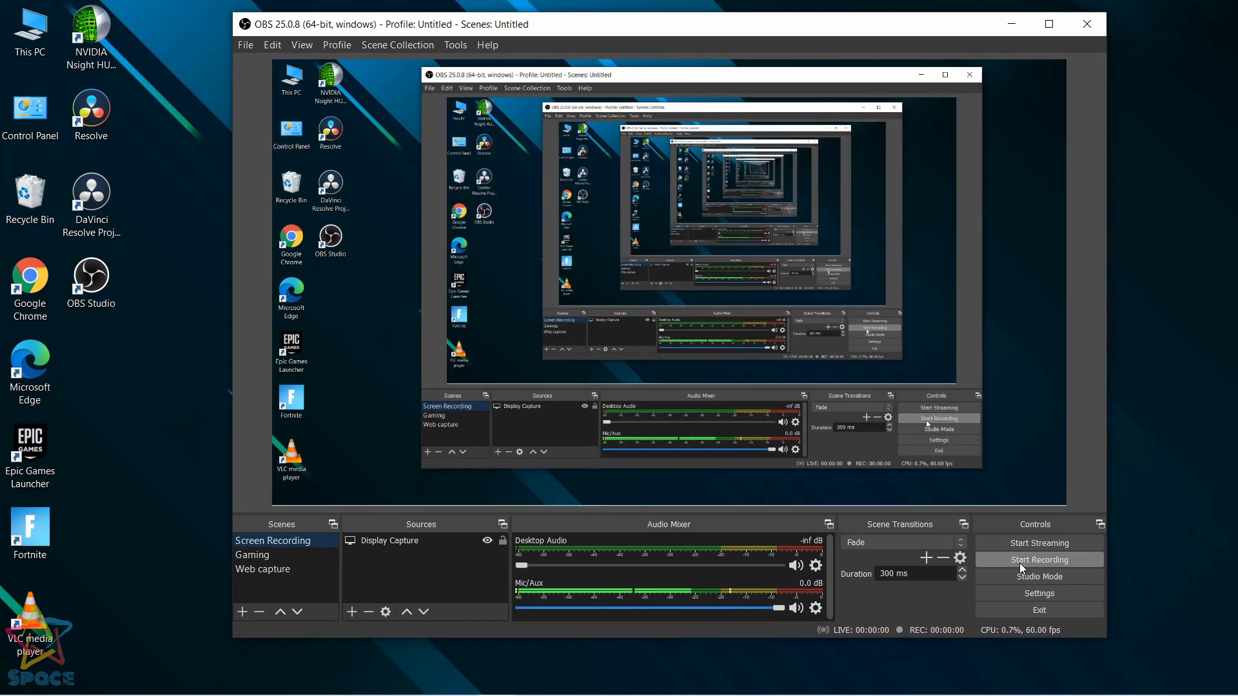
click(292, 555)
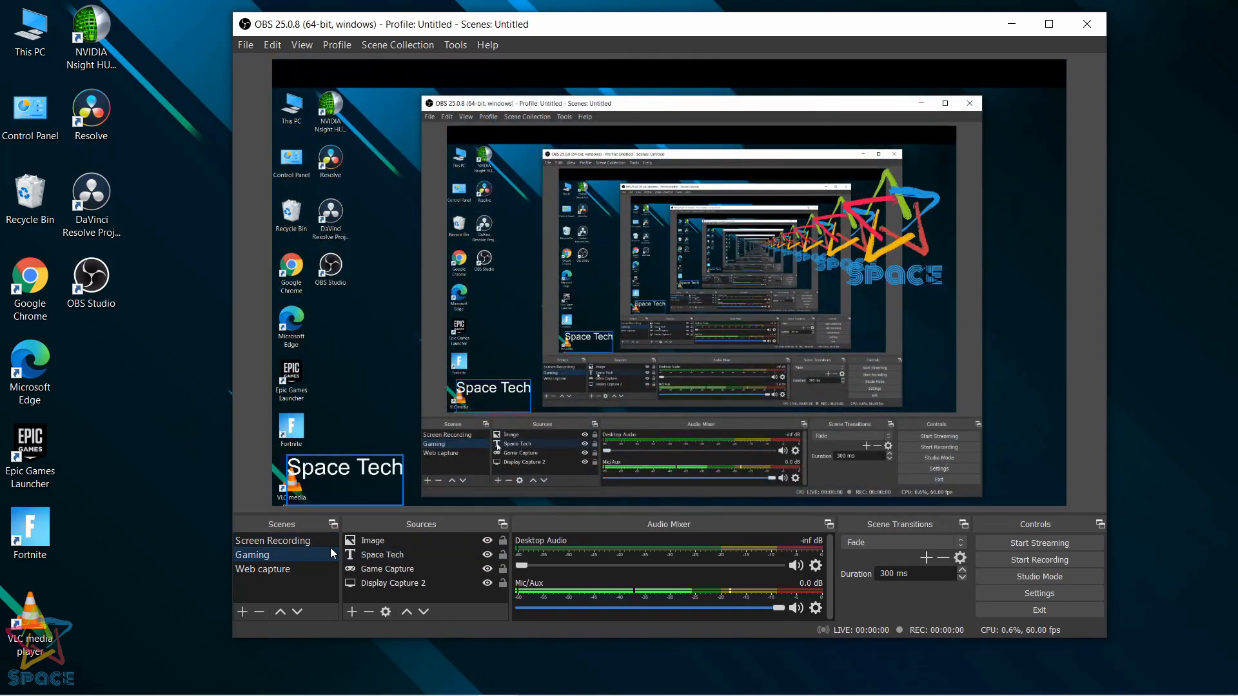
drag(898, 242, 352, 393)
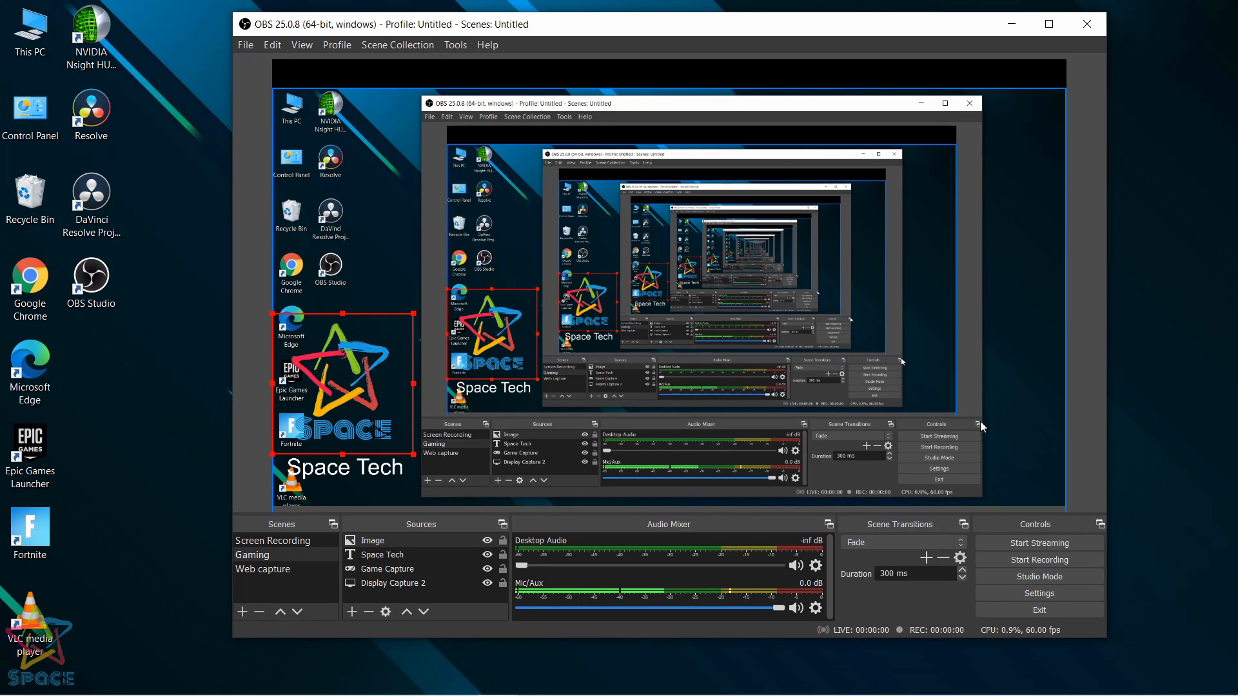
click(1031, 559)
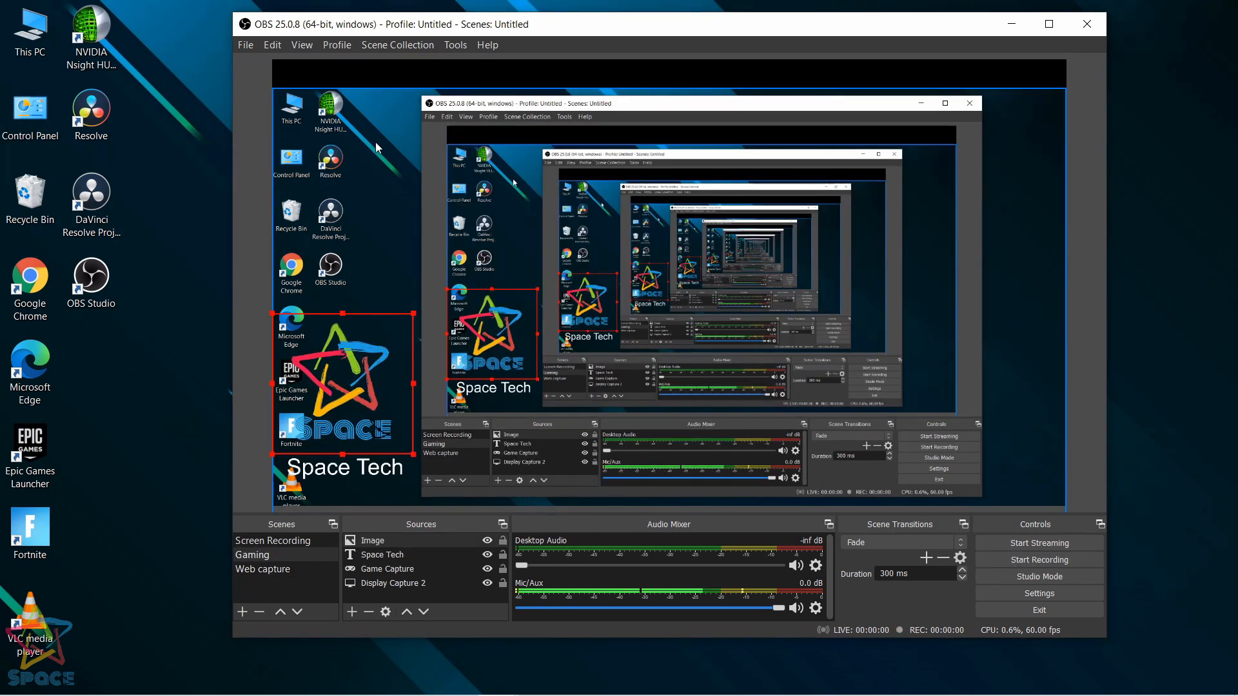
click(246, 44)
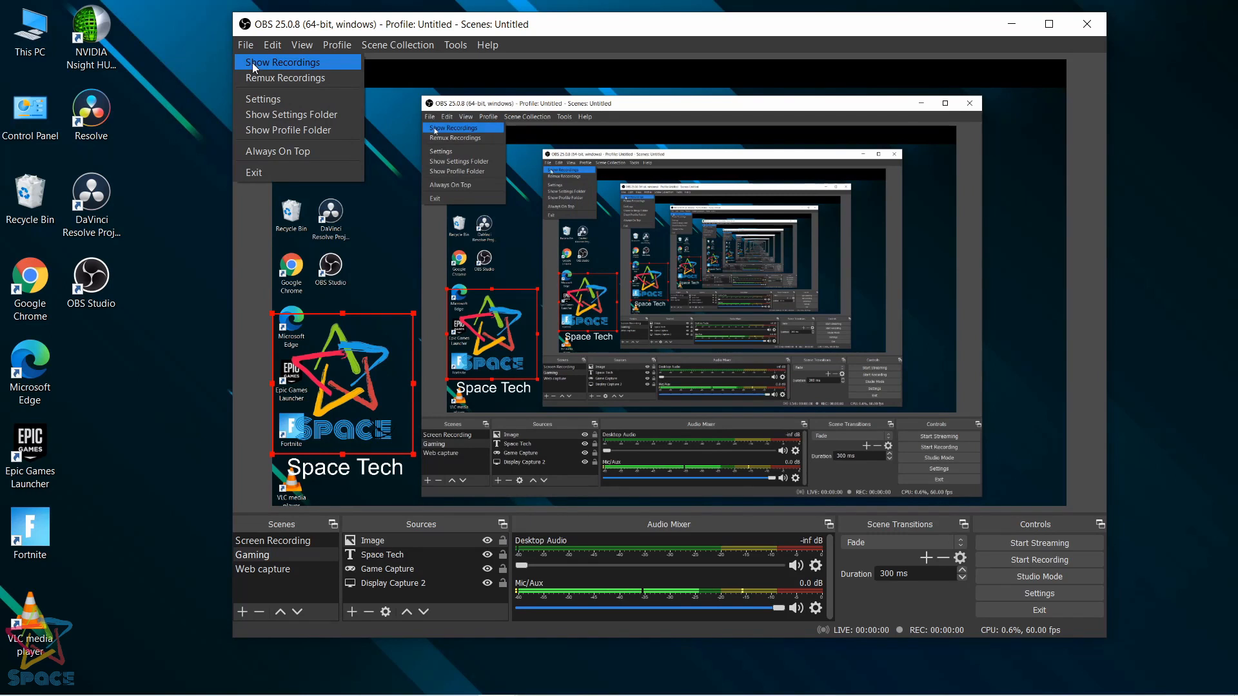
click(252, 65)
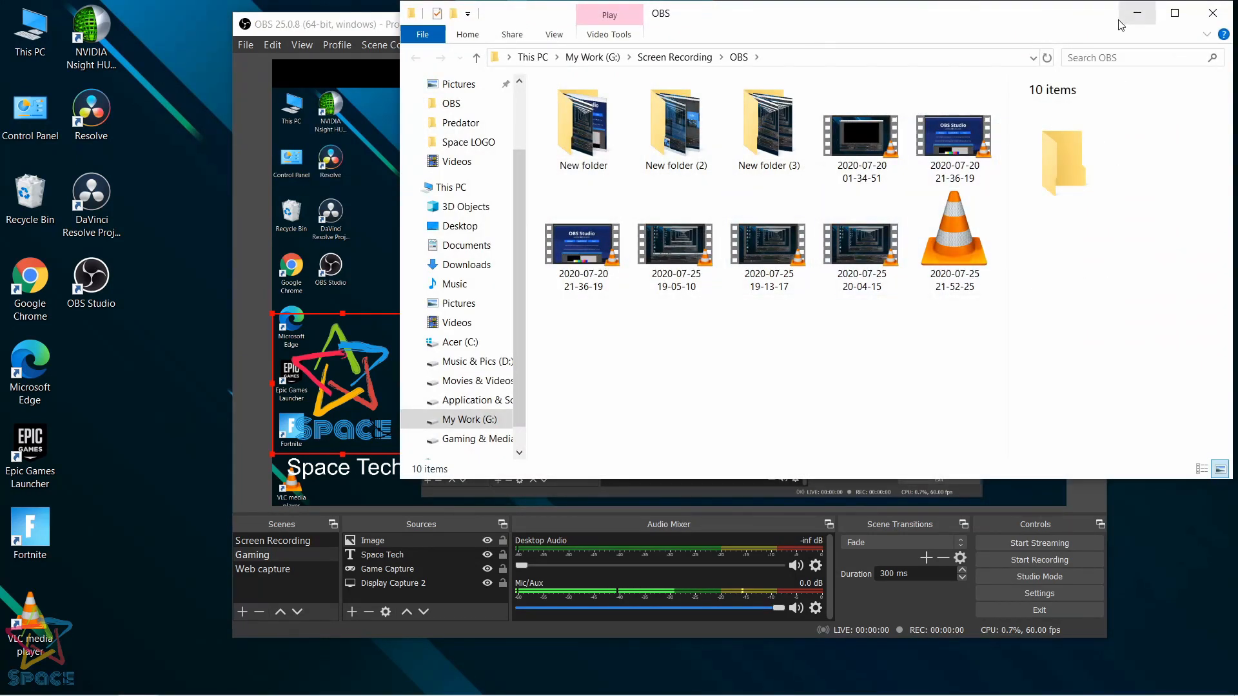
click(952, 134)
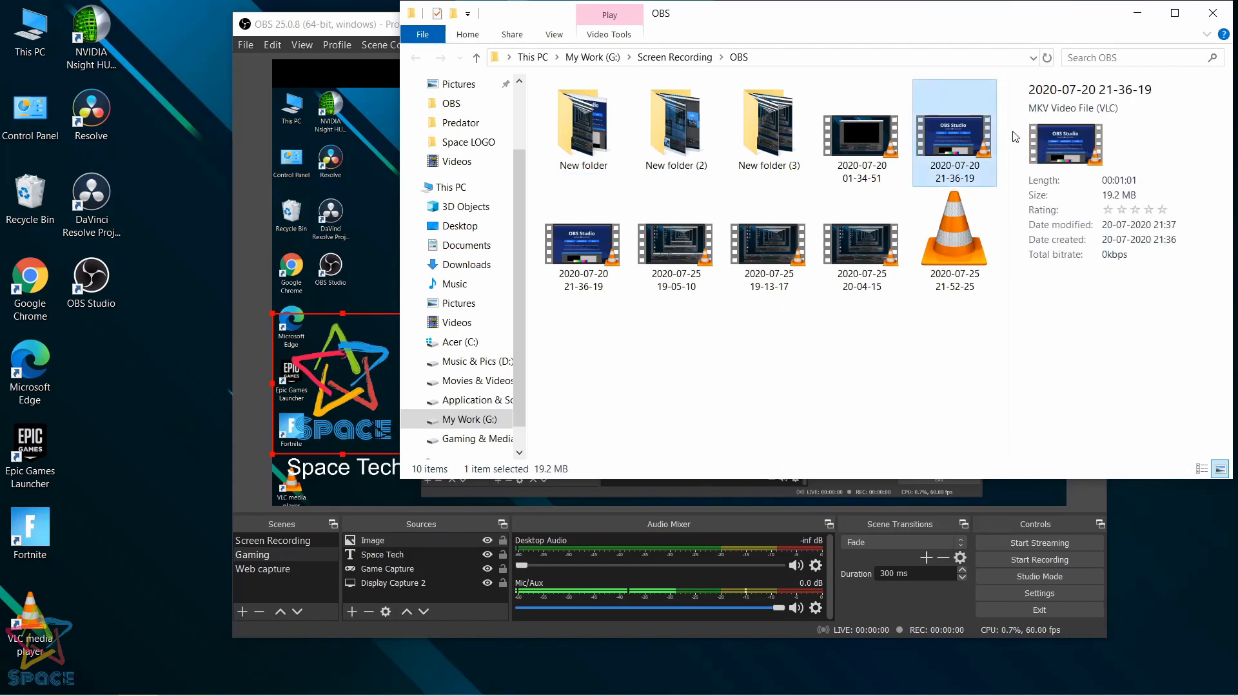
click(1137, 19)
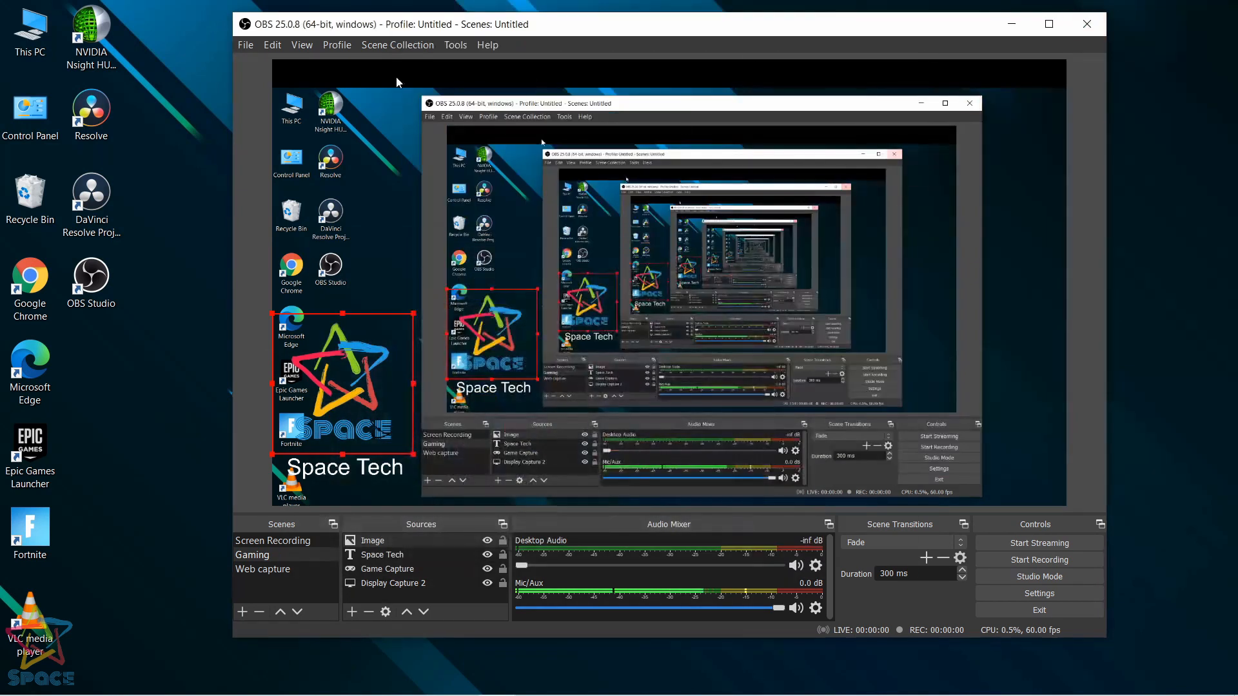
click(253, 46)
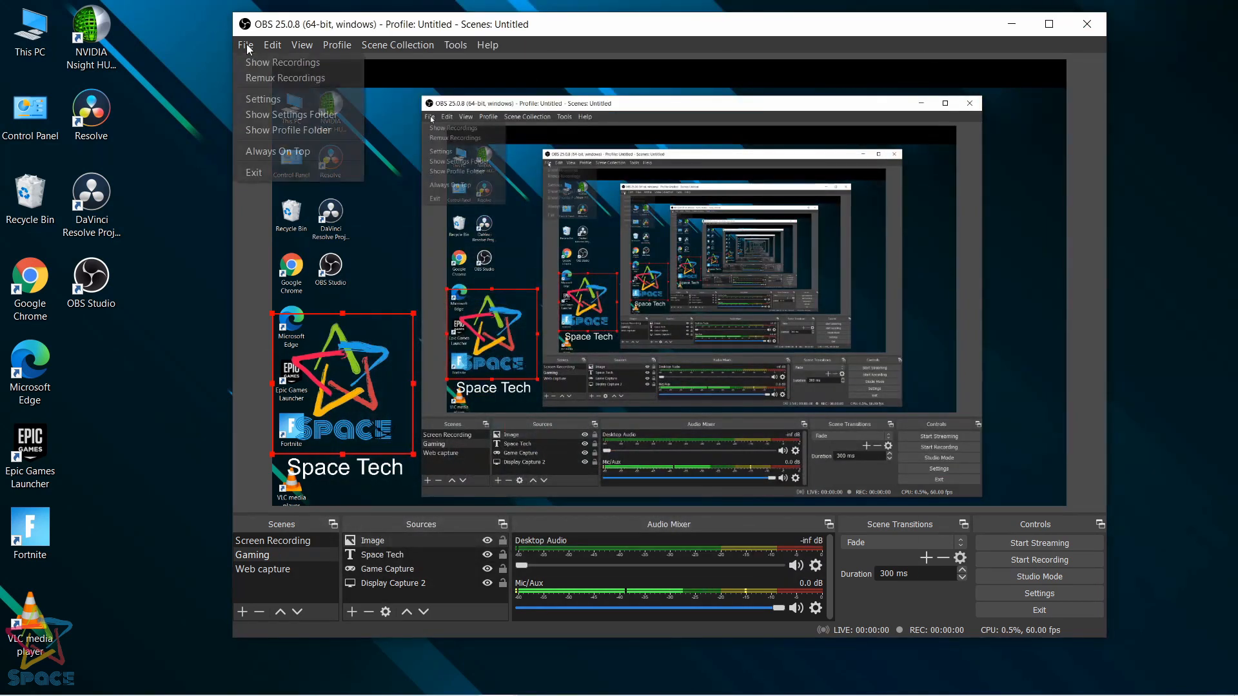
click(253, 82)
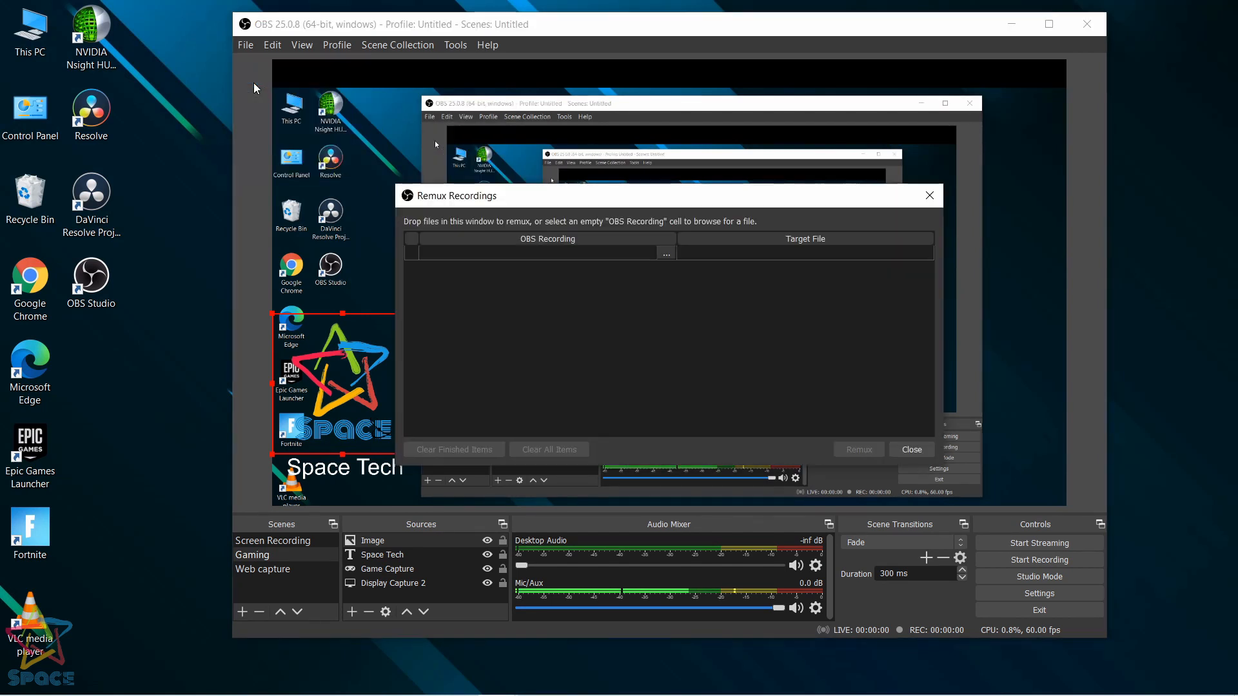
click(665, 255)
click(585, 460)
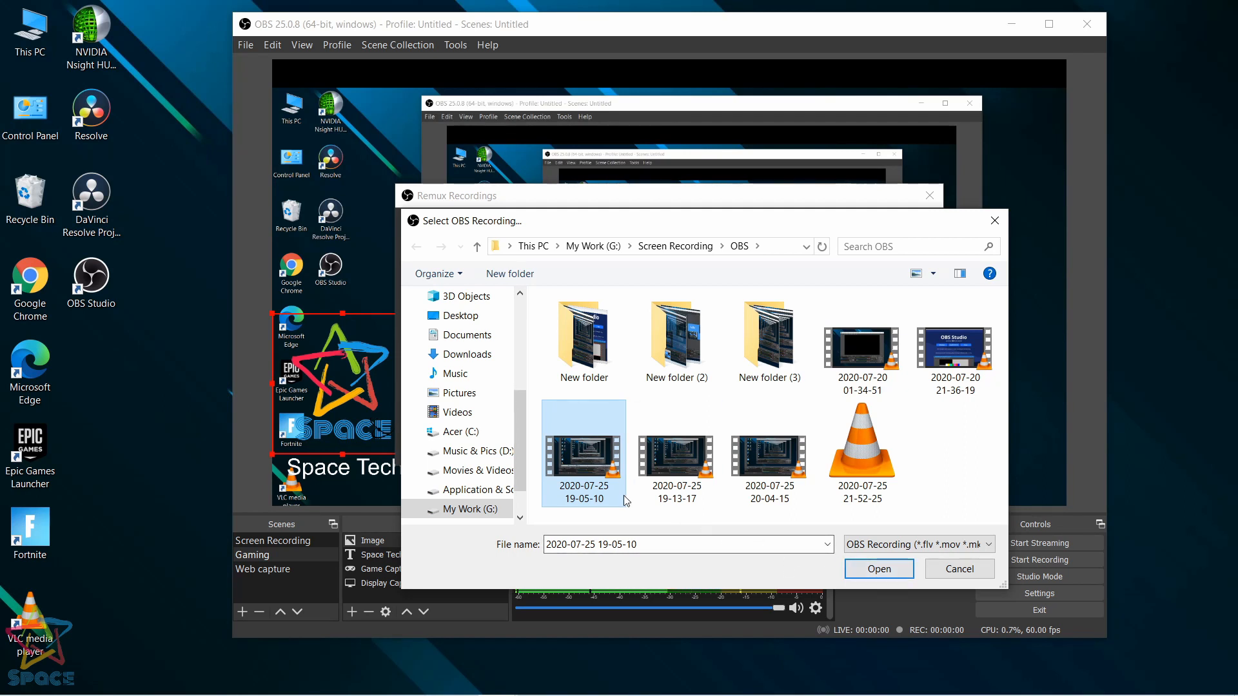
click(858, 575)
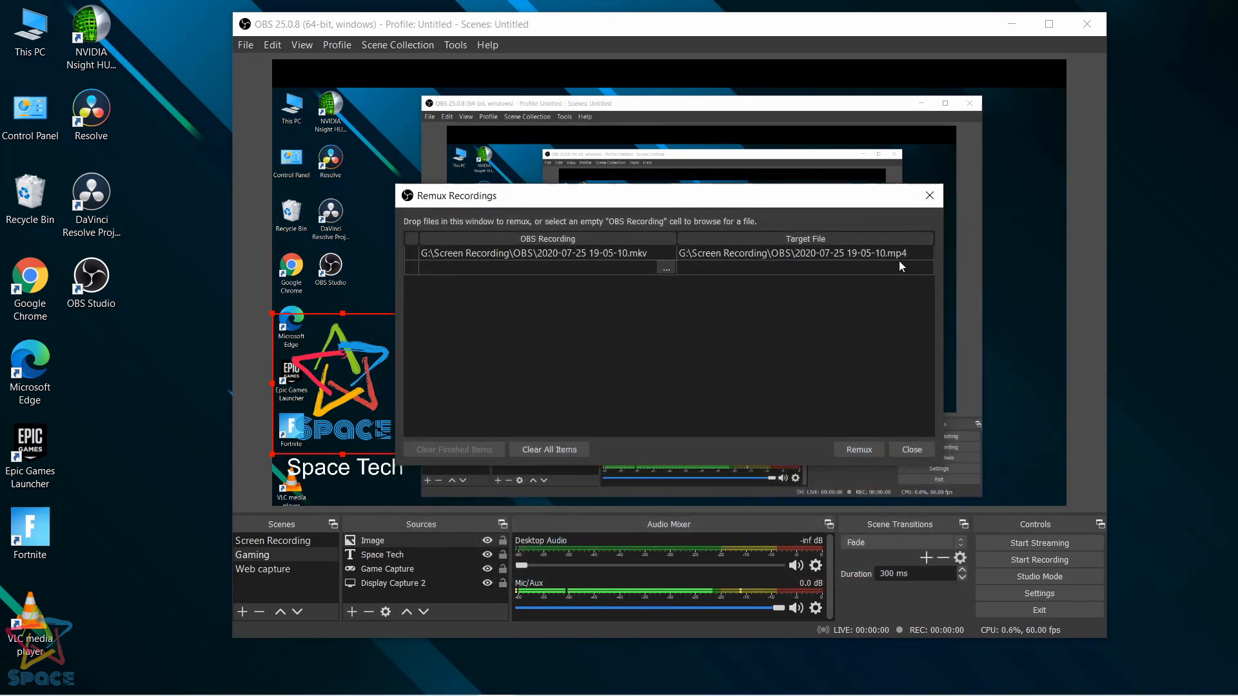
click(861, 447)
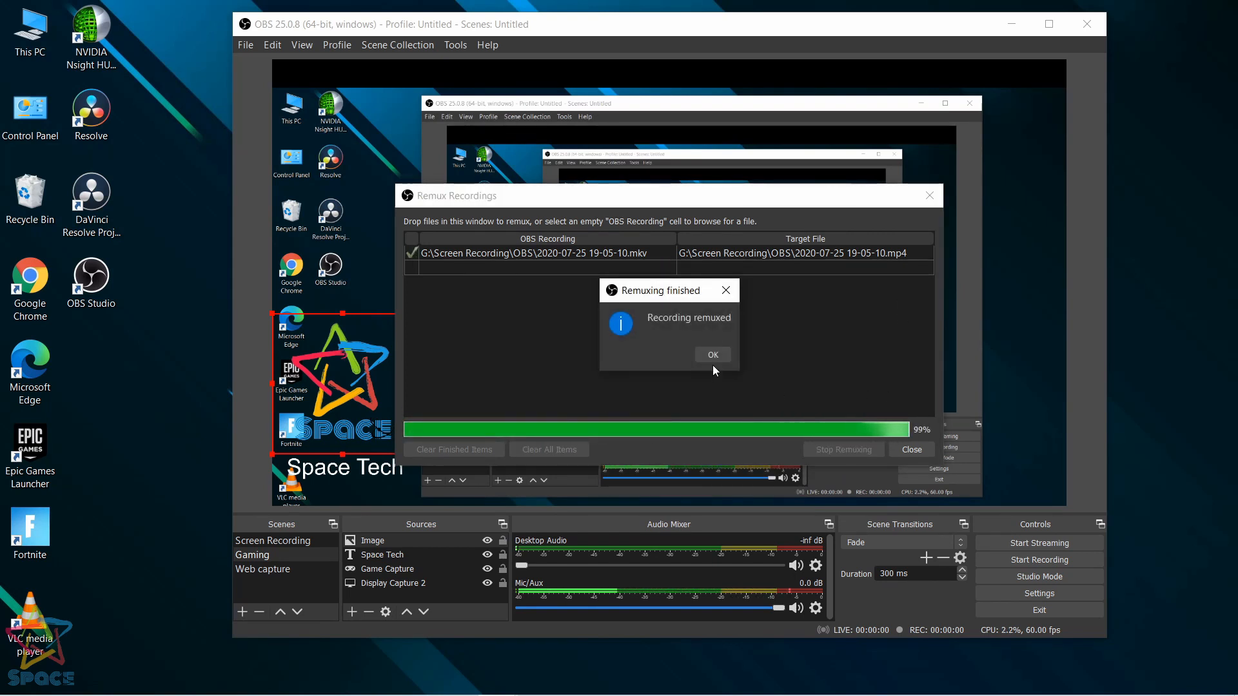
click(714, 359)
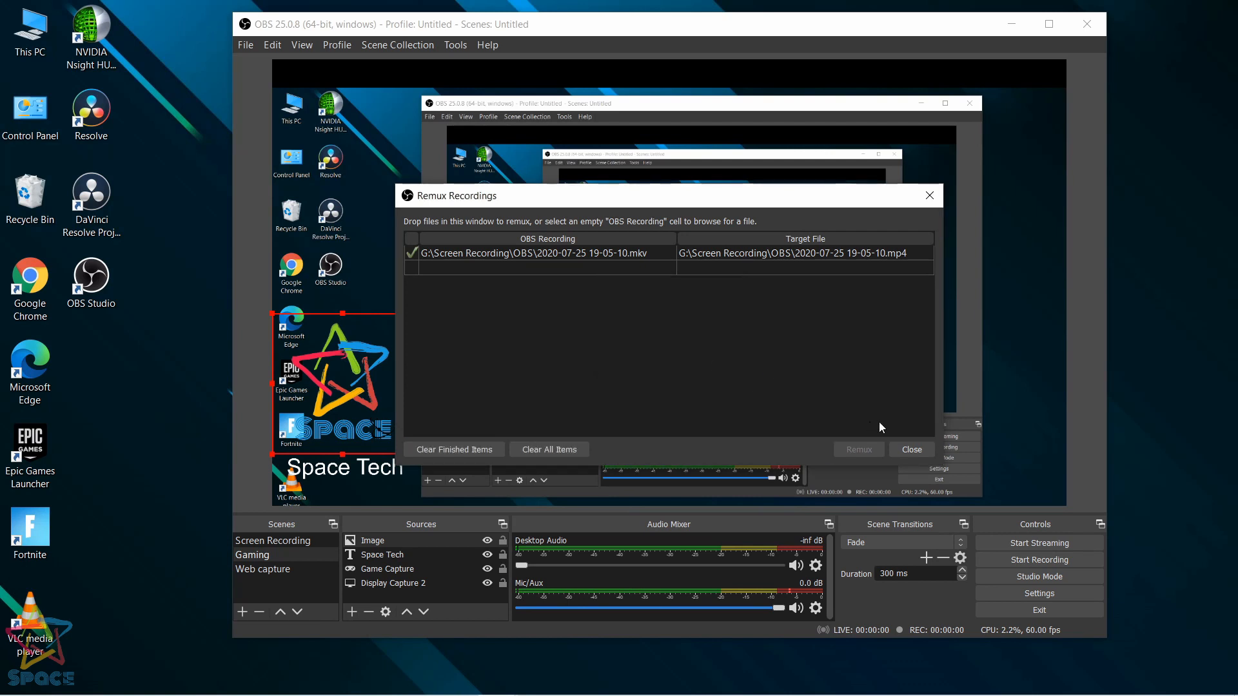
click(911, 448)
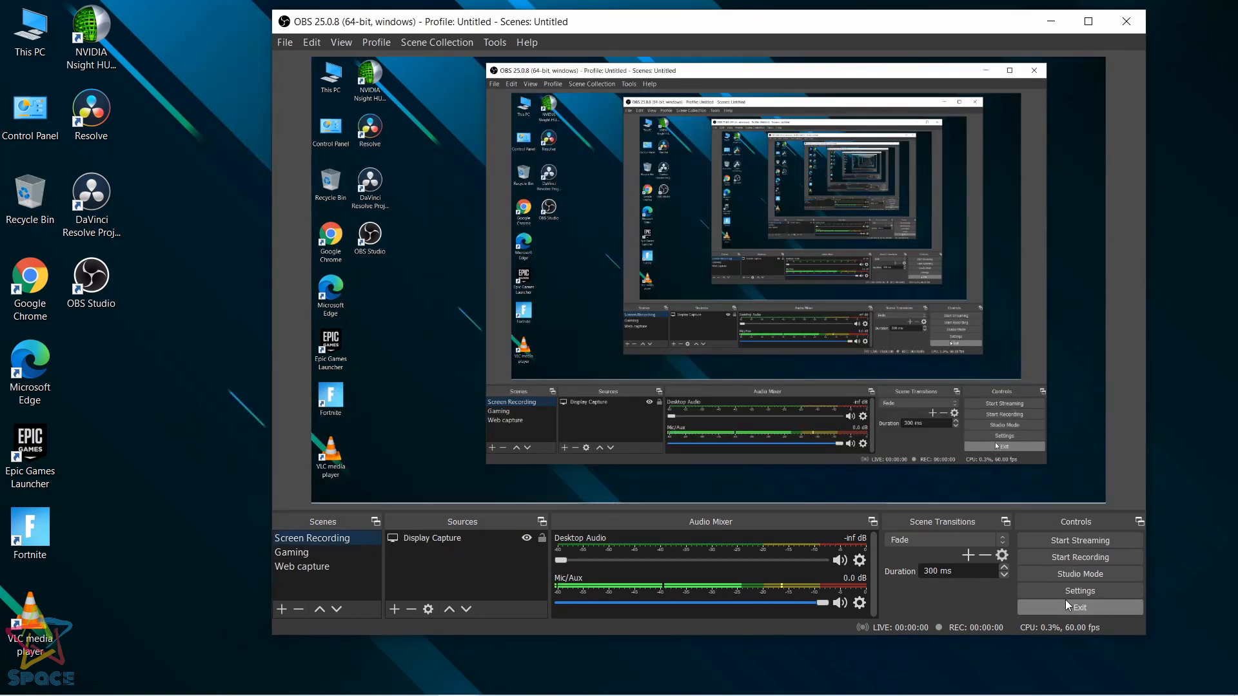
Open the settings and review the general language and theme options and the stream service options.
click(1070, 591)
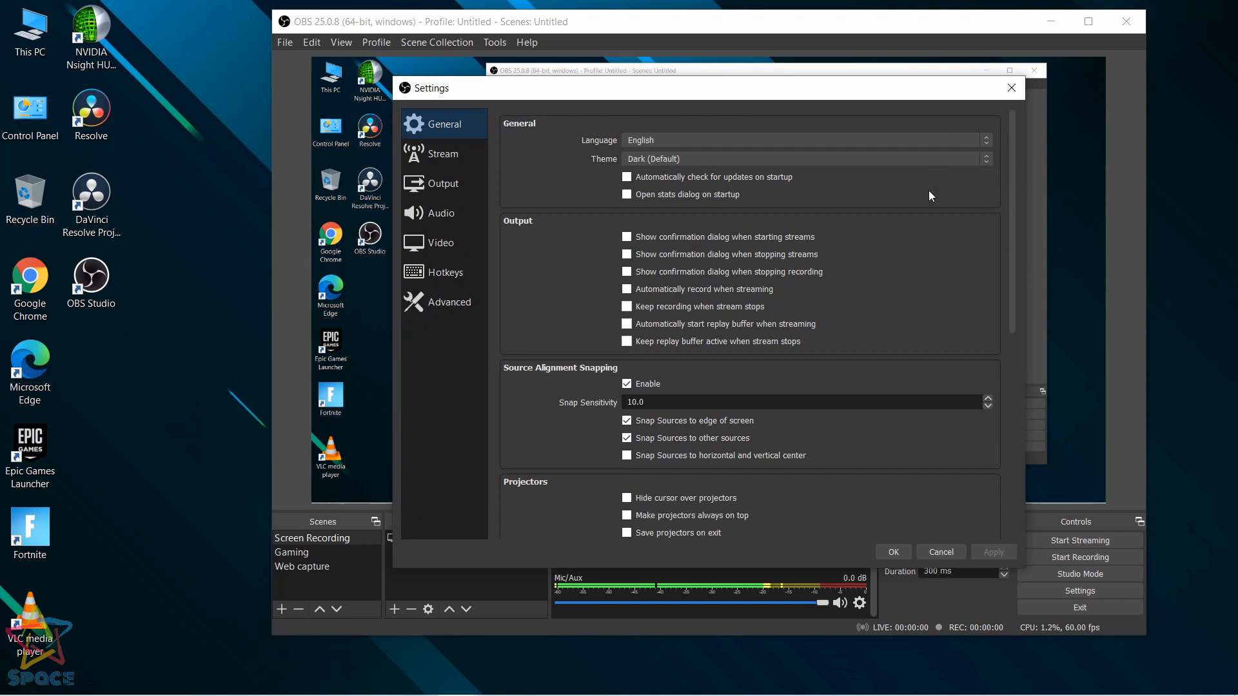
click(657, 137)
click(657, 137)
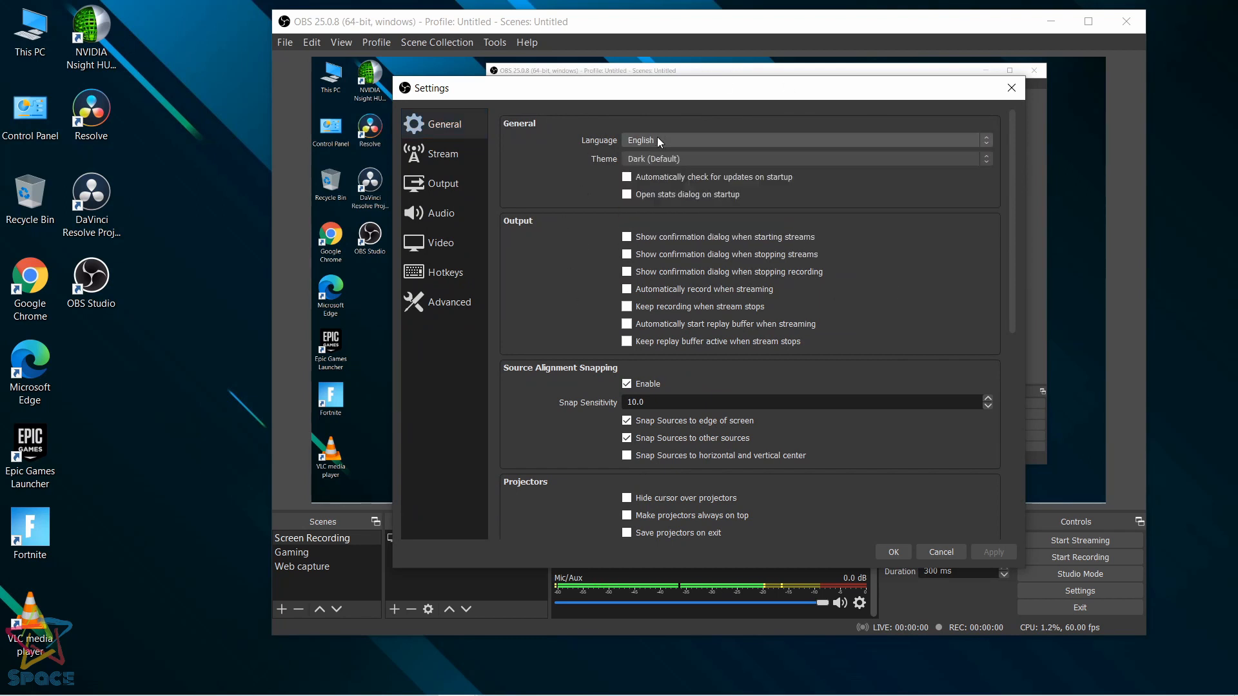
click(656, 159)
click(657, 159)
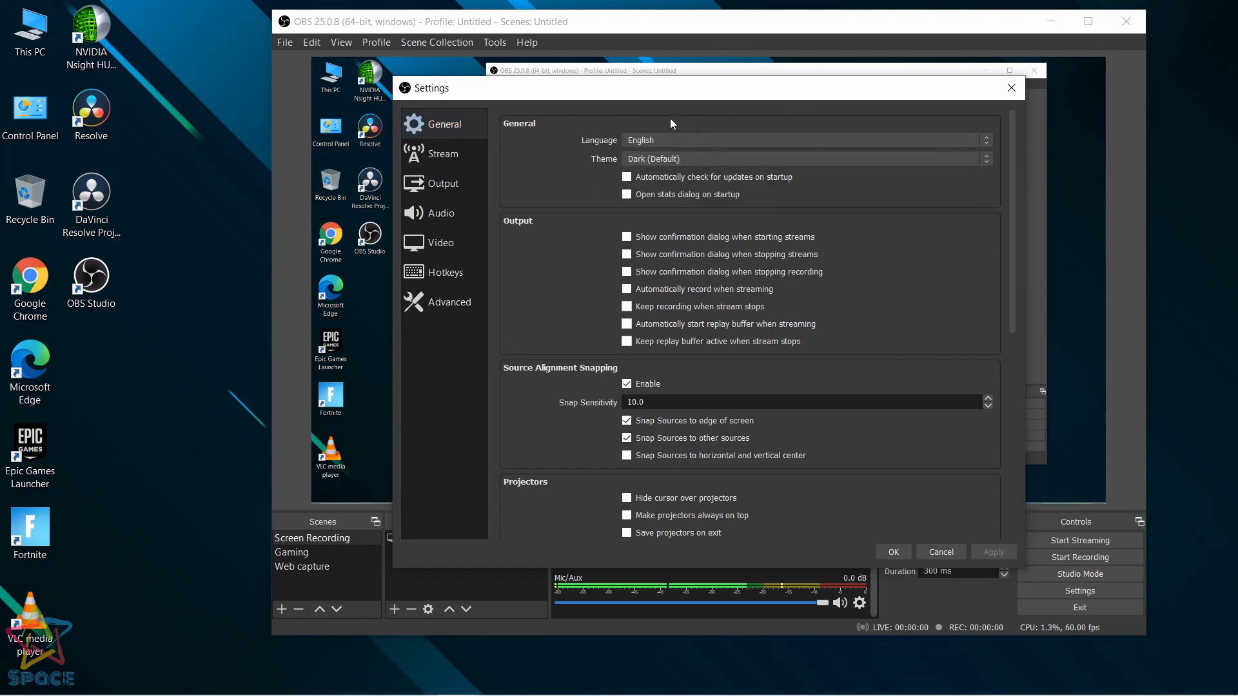
click(450, 154)
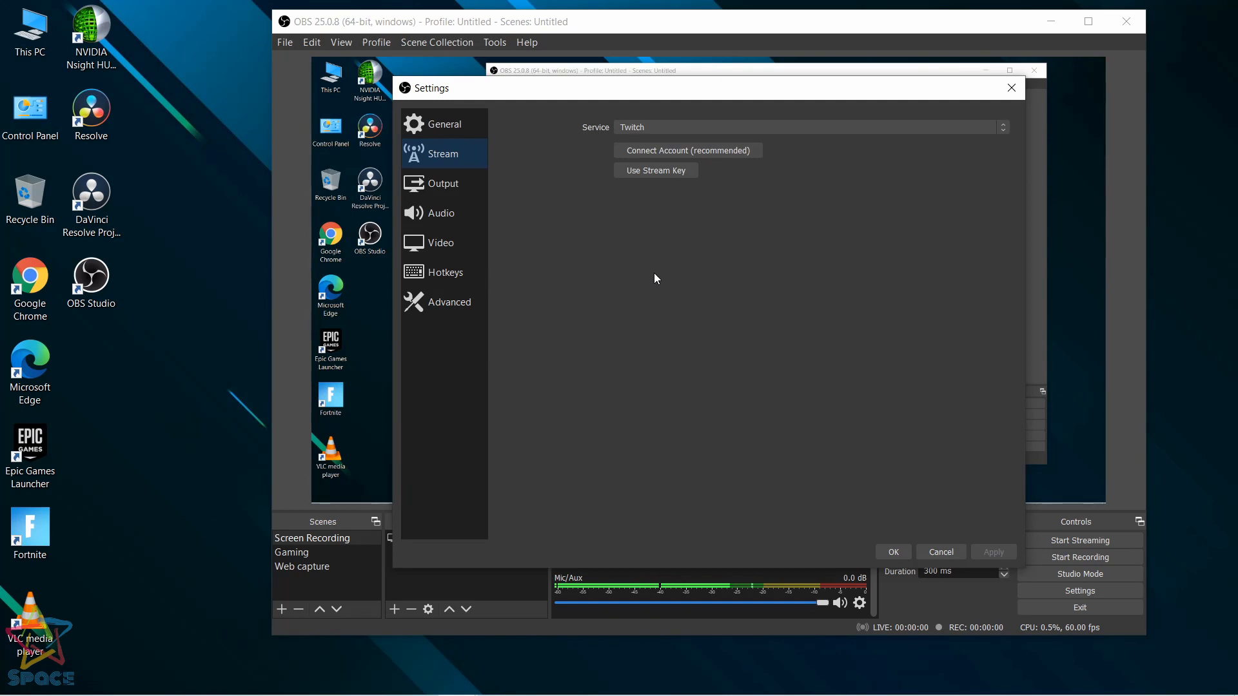
Change the output mode to Simple in the output settings.
click(432, 184)
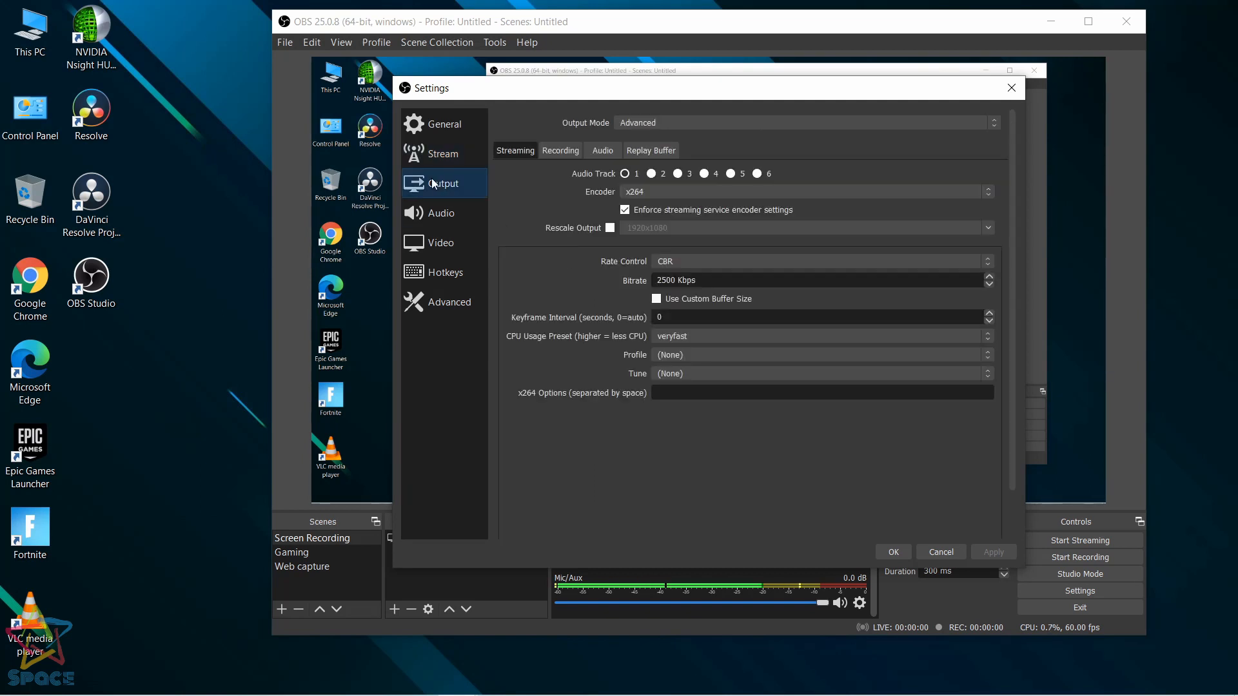
click(633, 118)
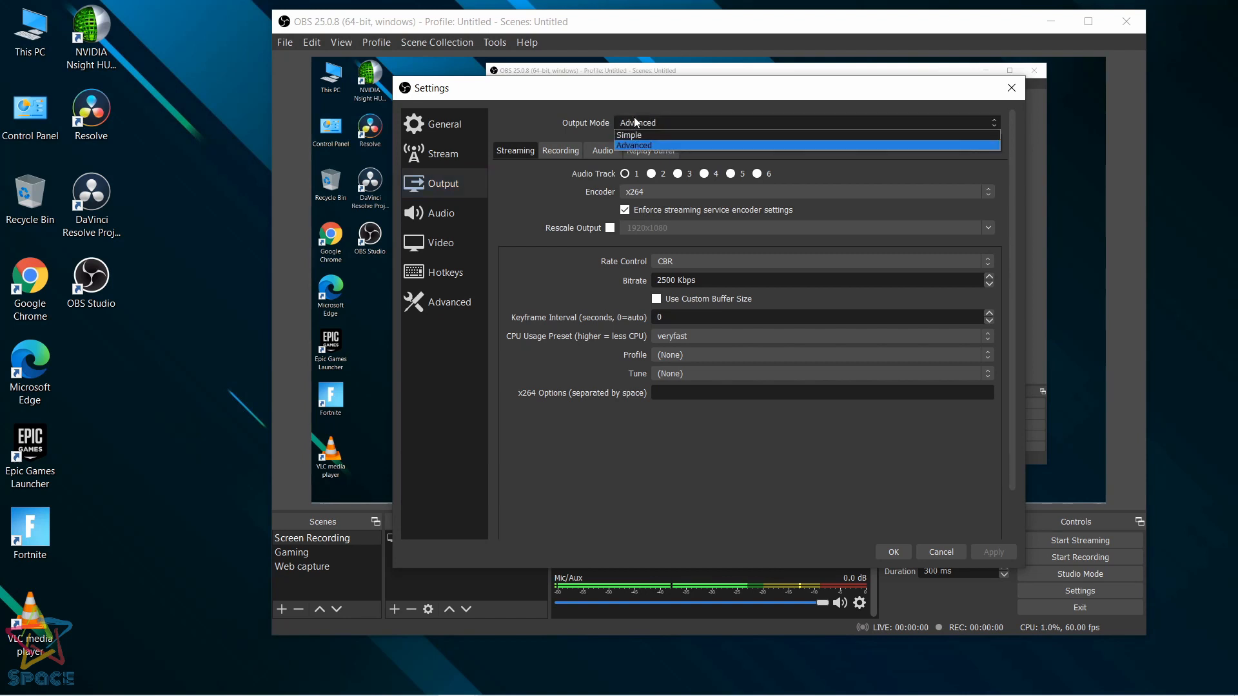
click(633, 133)
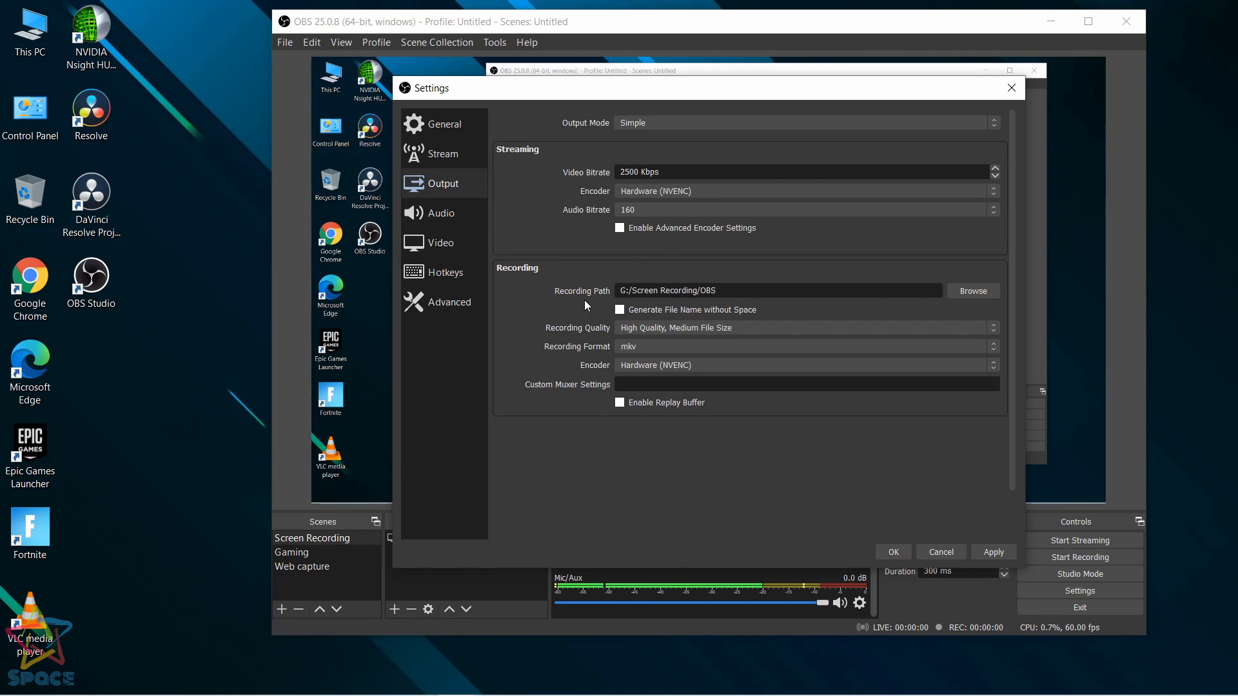
Set the recording quality to High Quality, Medium File Size in the output settings.
click(640, 331)
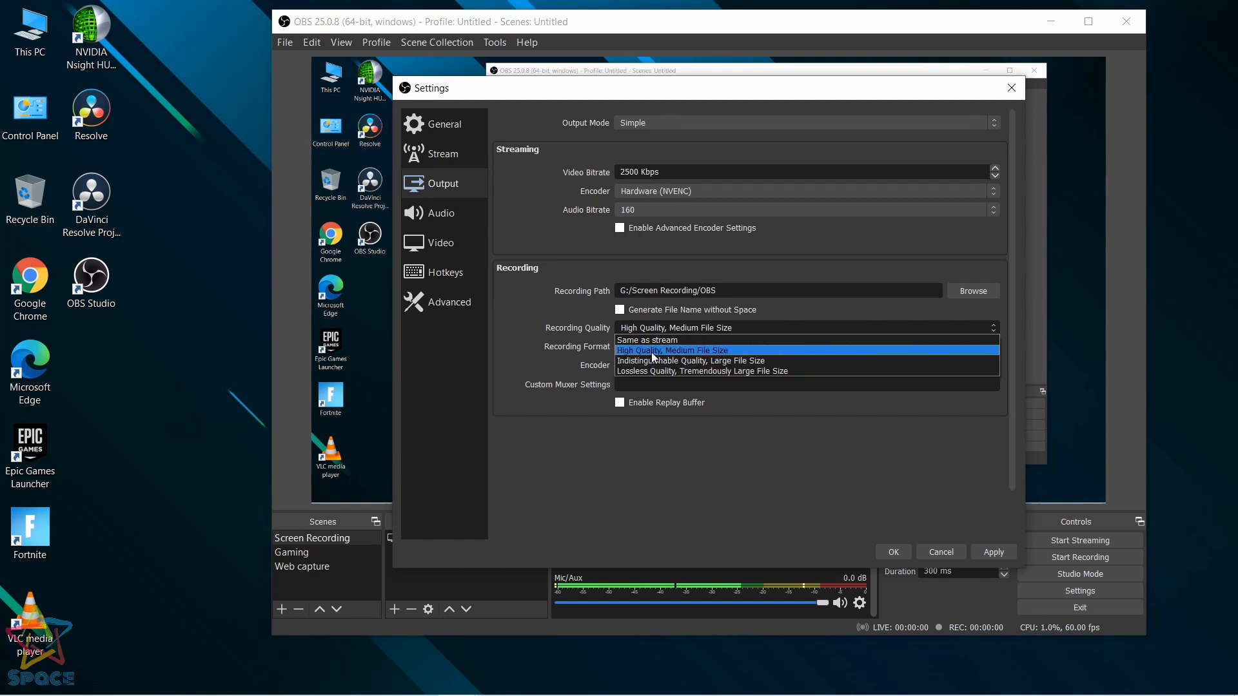
click(652, 351)
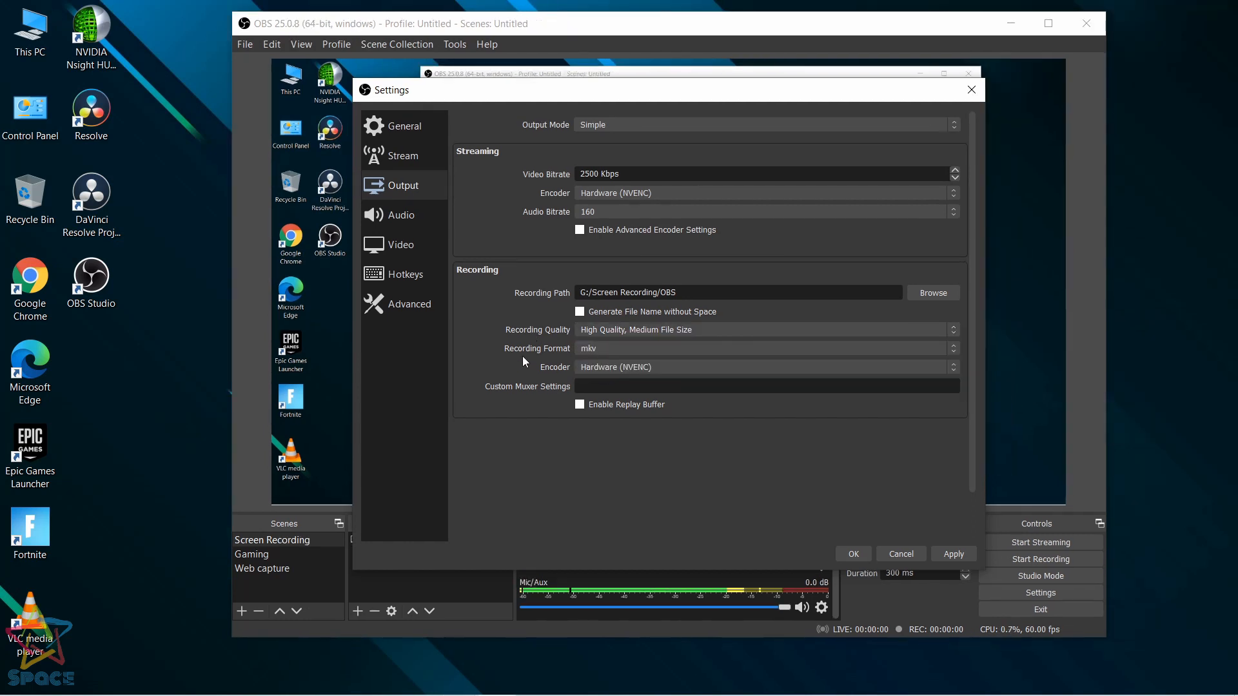
Try the mp4 recording format and return the recording format to mkv.
click(594, 351)
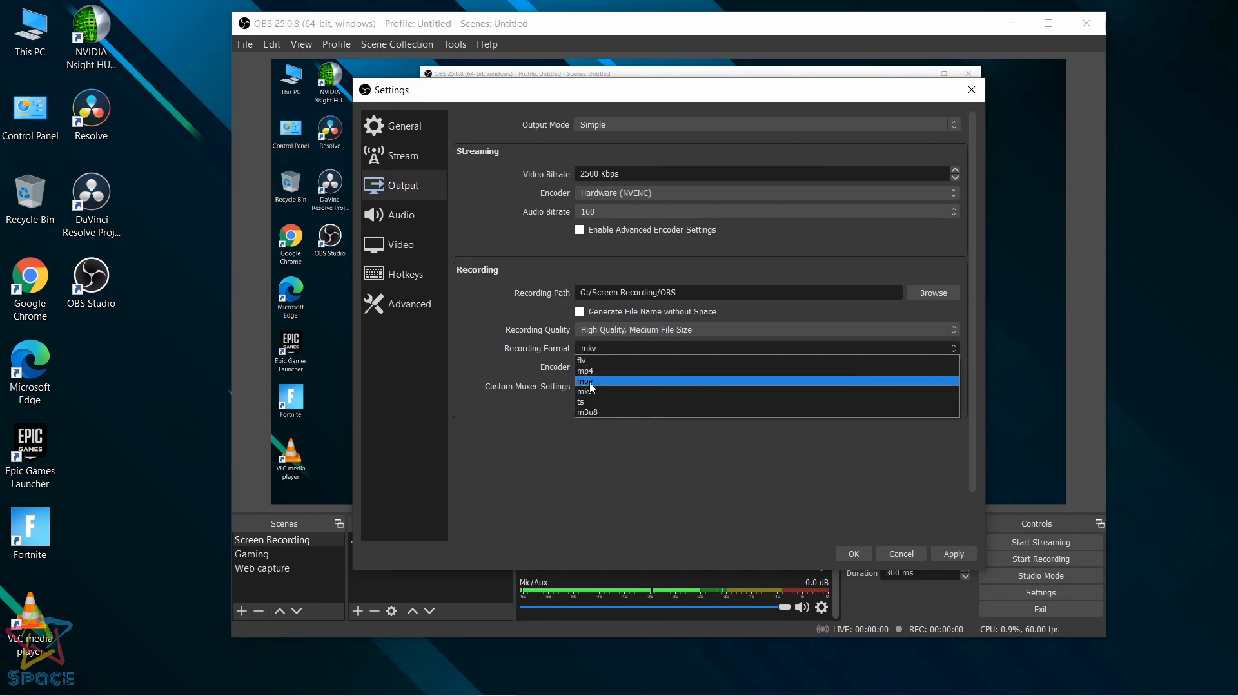
click(590, 370)
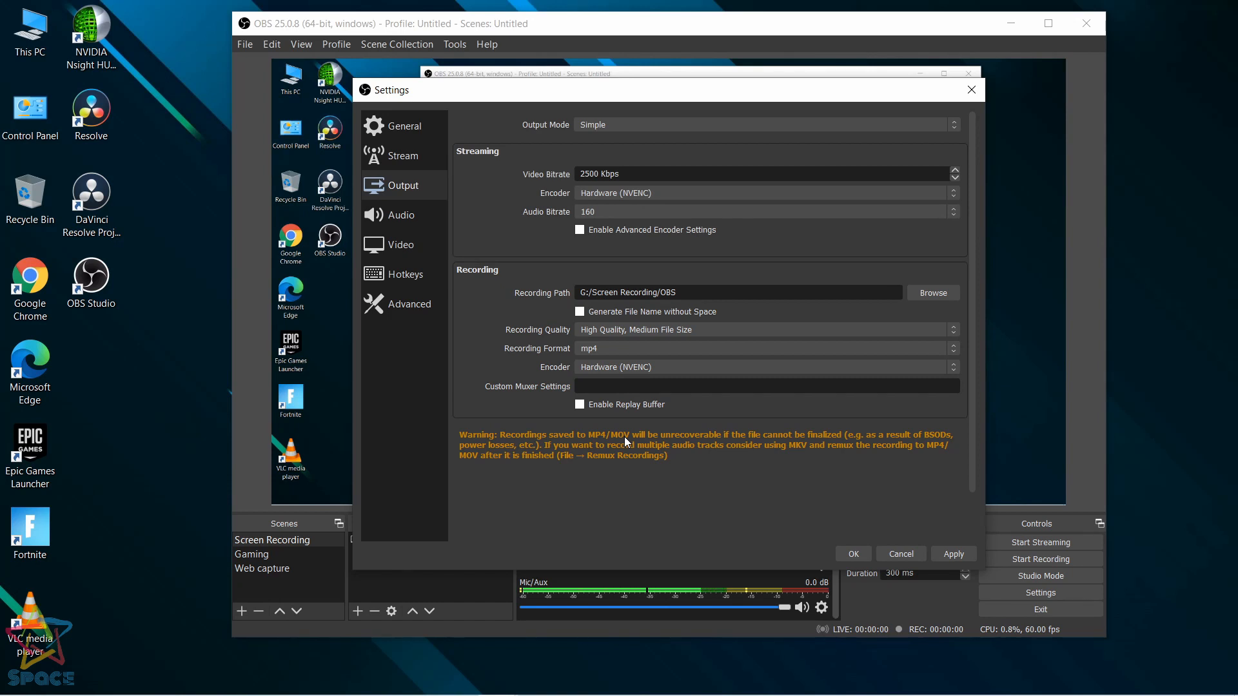
click(593, 347)
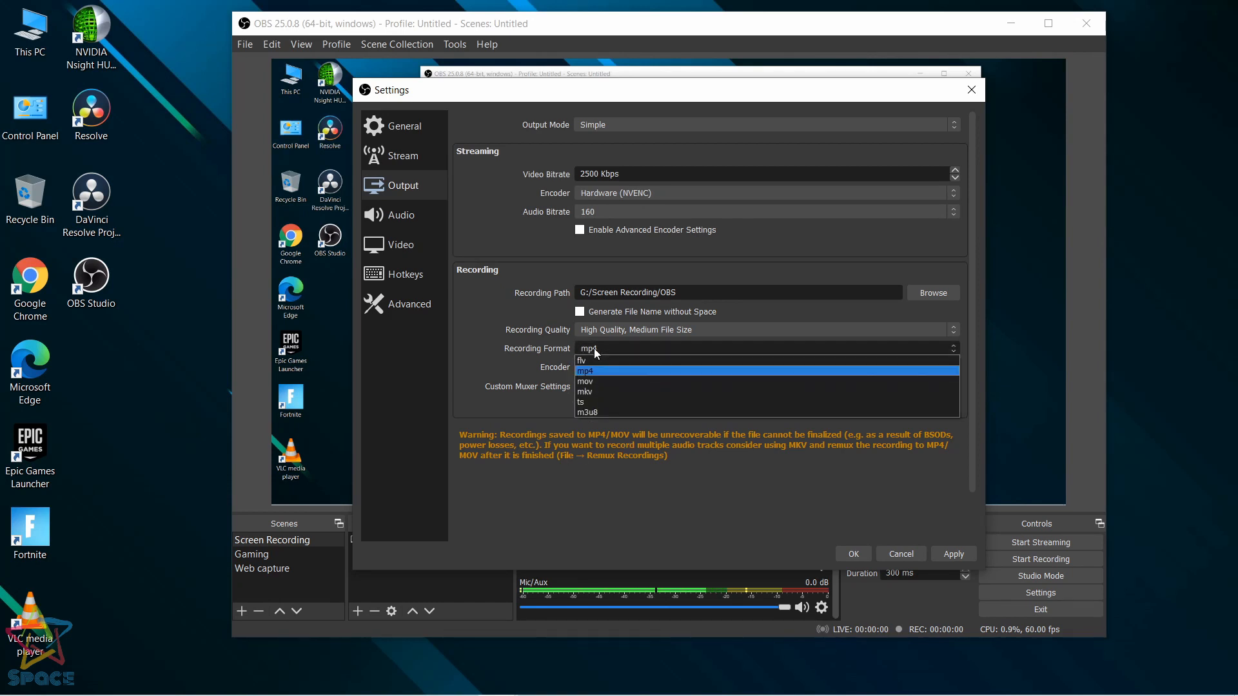
click(593, 392)
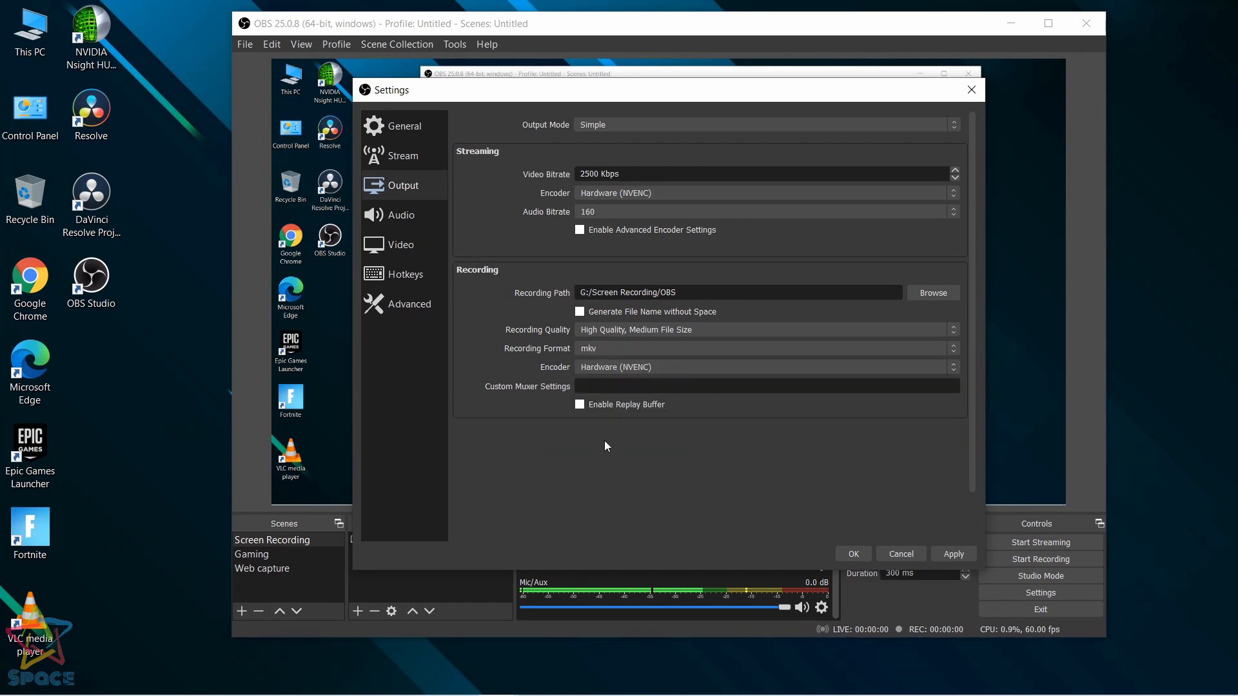
click(617, 349)
click(612, 371)
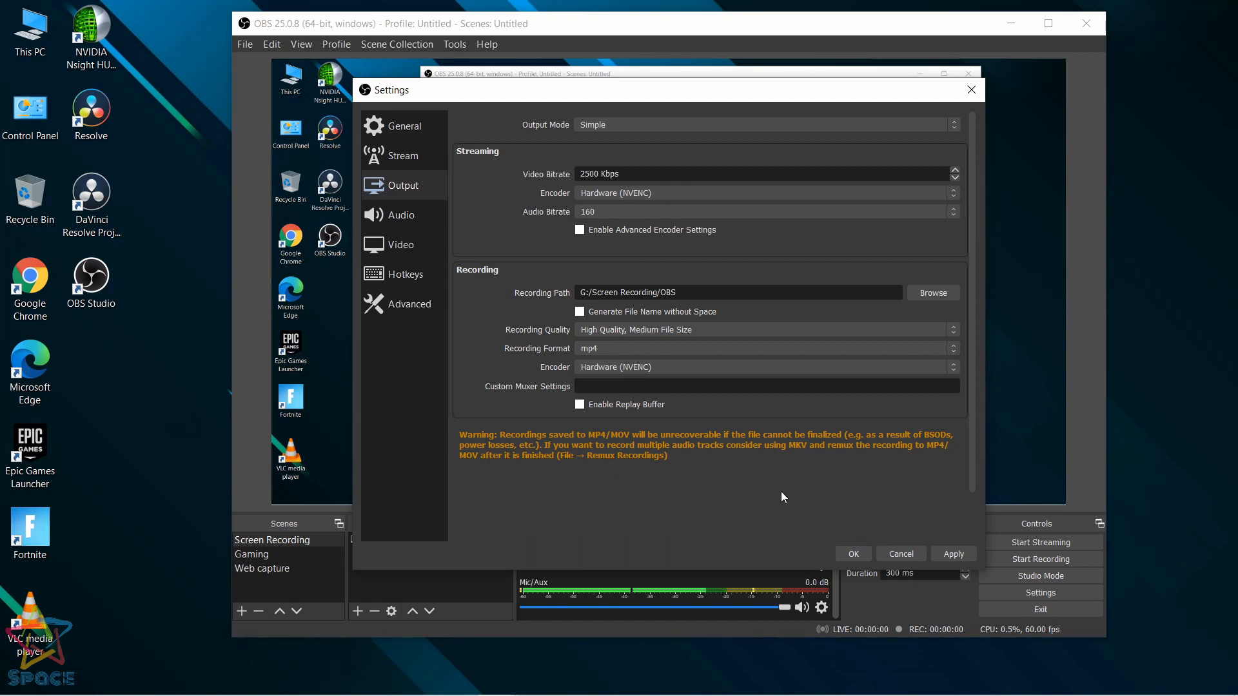
click(666, 349)
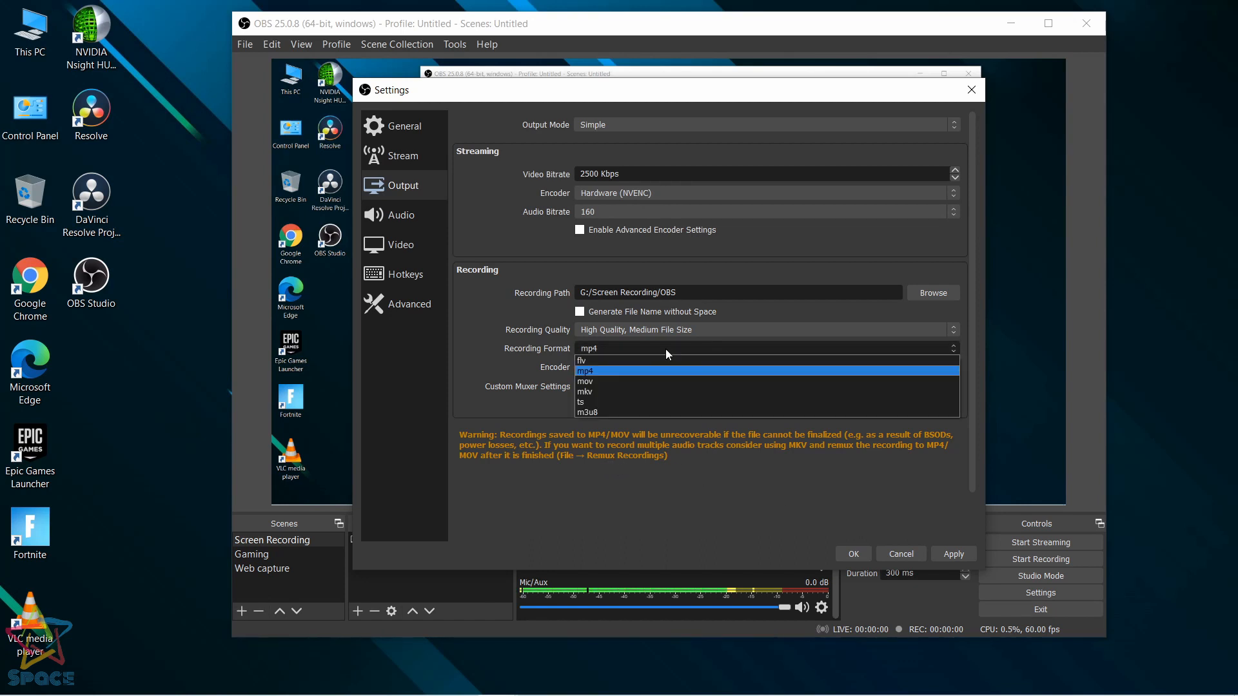
click(631, 391)
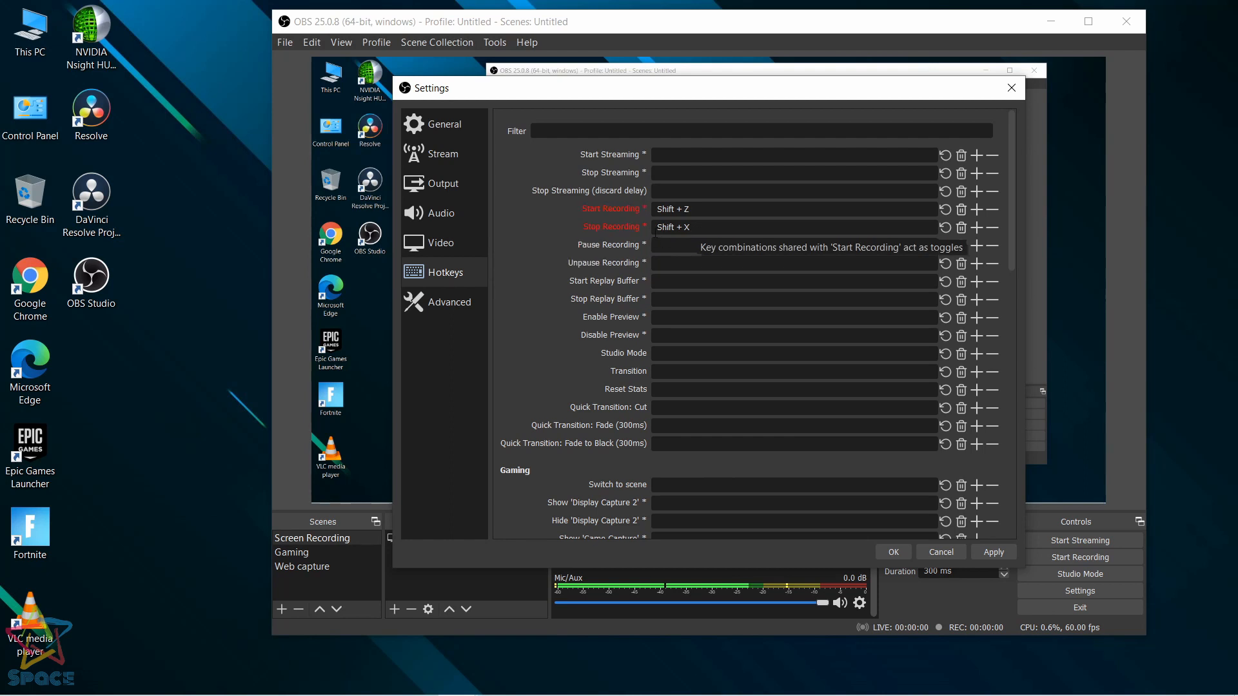
Assign the hotkeys Ctrl + Z to Start Streaming and Ctrl + X to Stop Streaming.
click(683, 155)
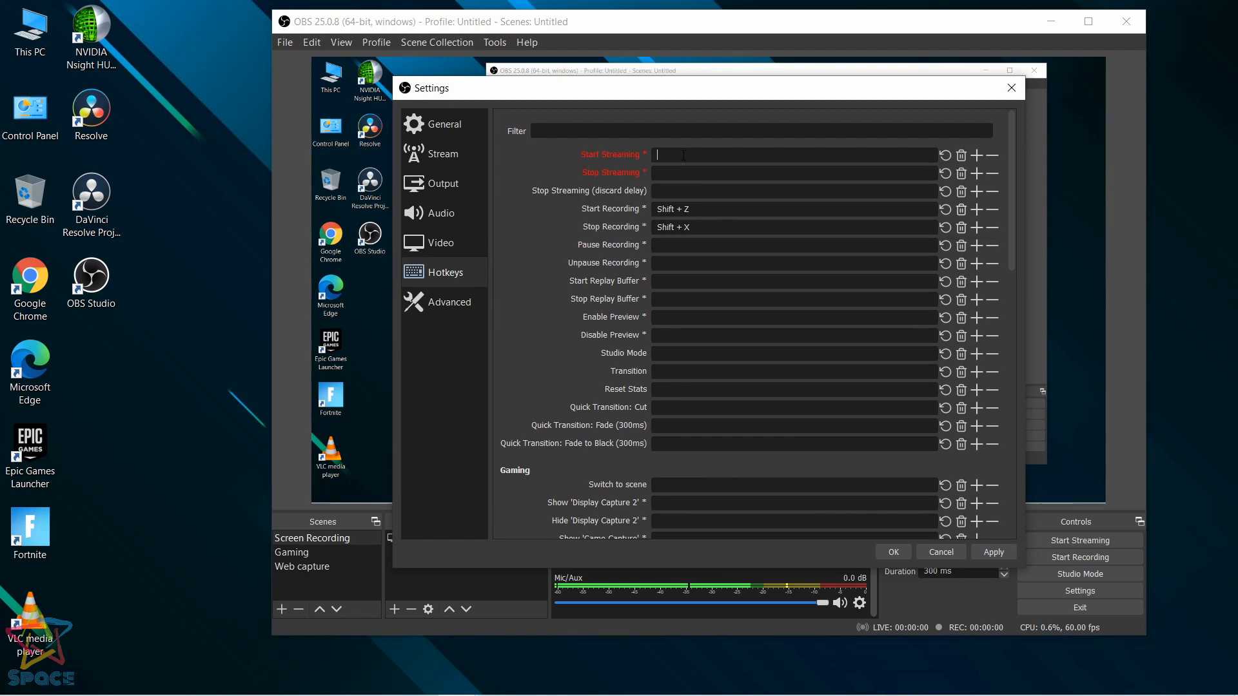
key(ctrl)
key(ctrl+z)
key(ctrl+x)
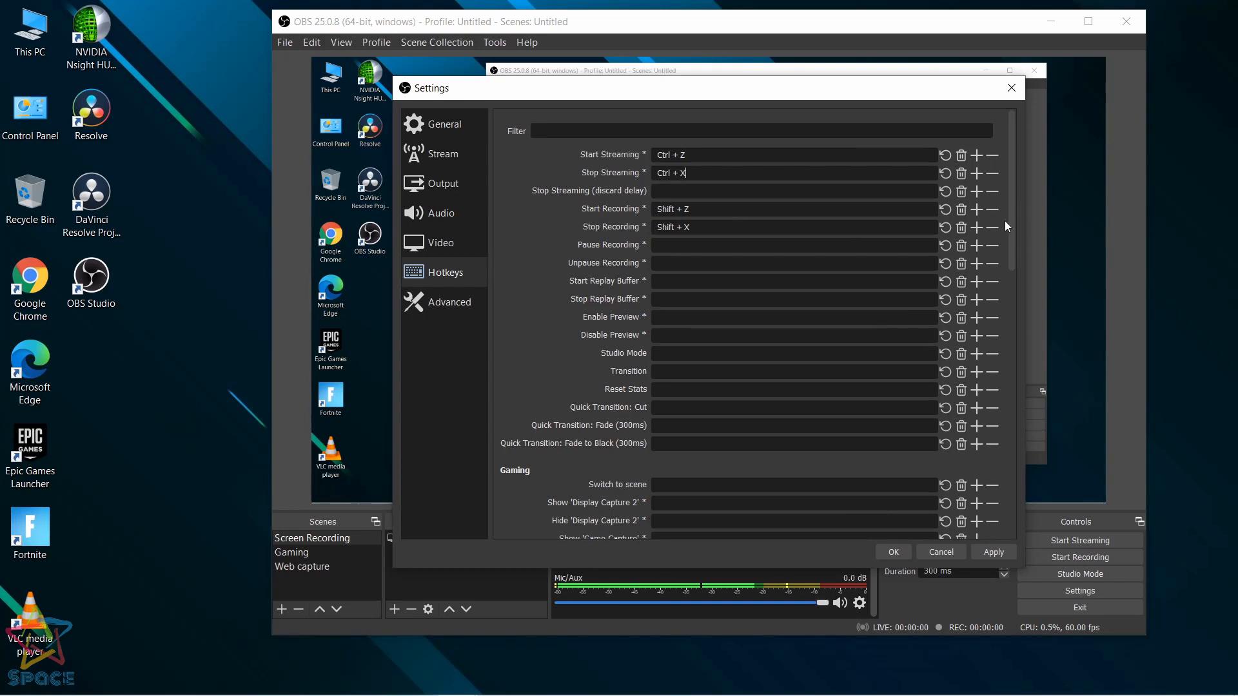
Look through the remaining scene, source and audio hotkeys and review the advanced settings.
drag(1009, 221, 1018, 316)
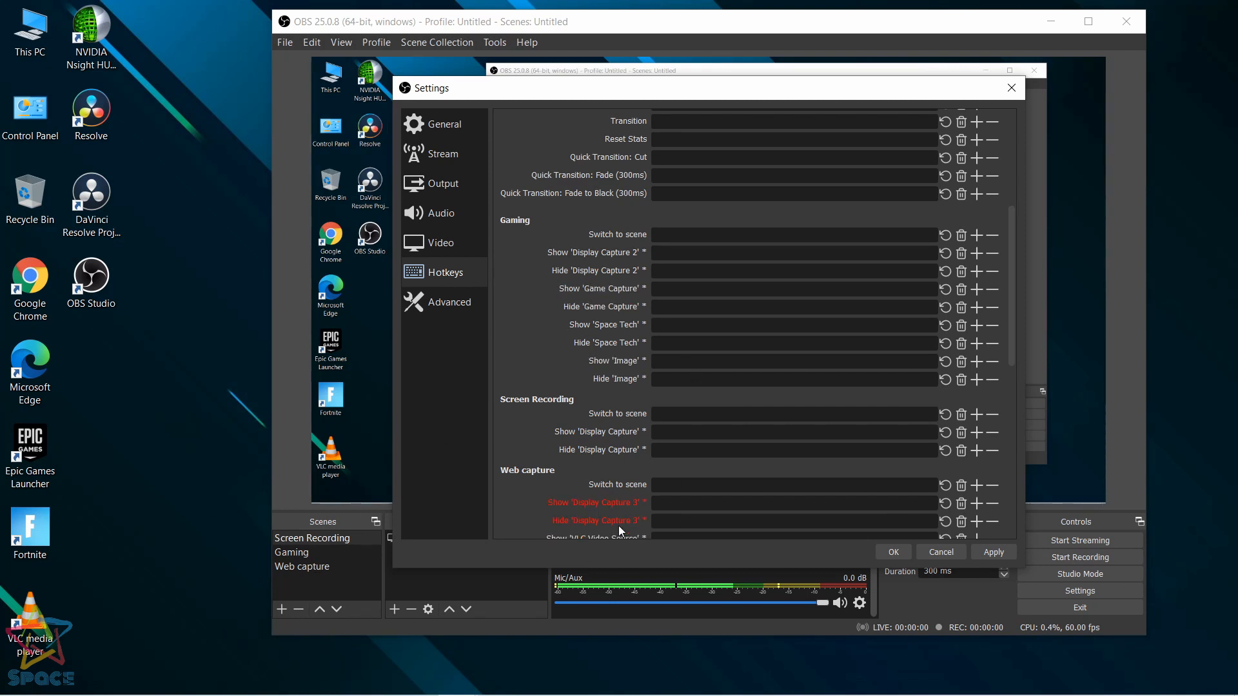
scroll(985, 315, down, 10)
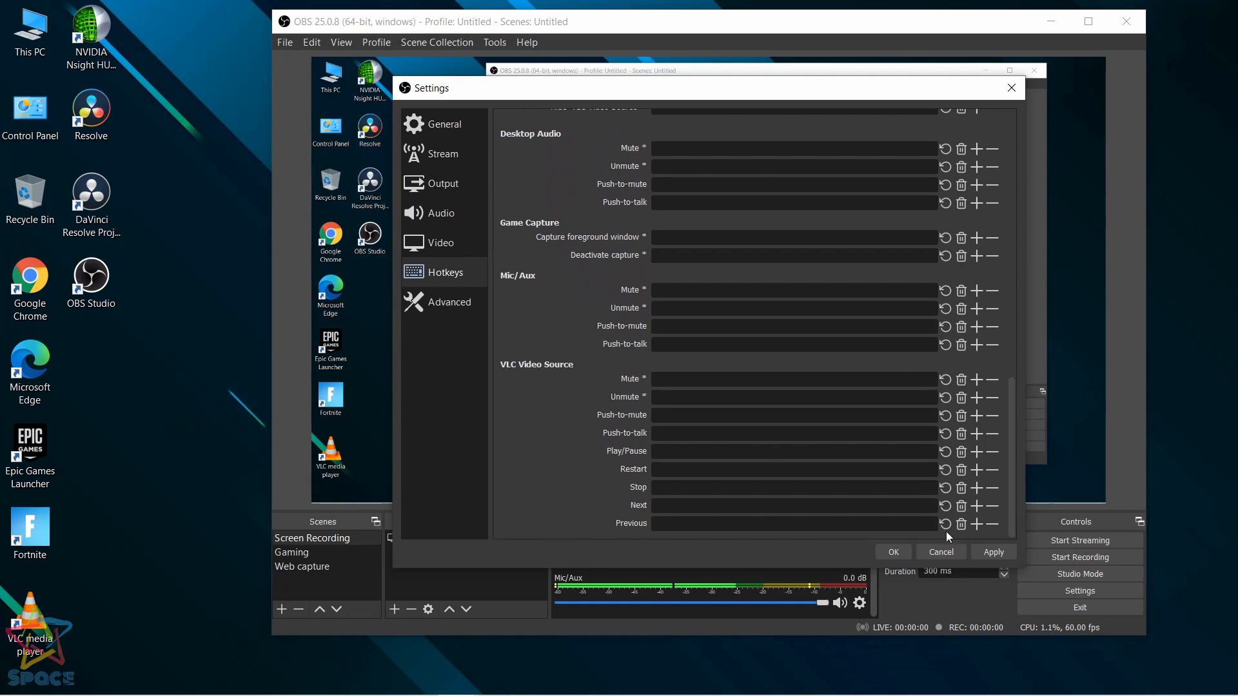
click(698, 150)
click(448, 302)
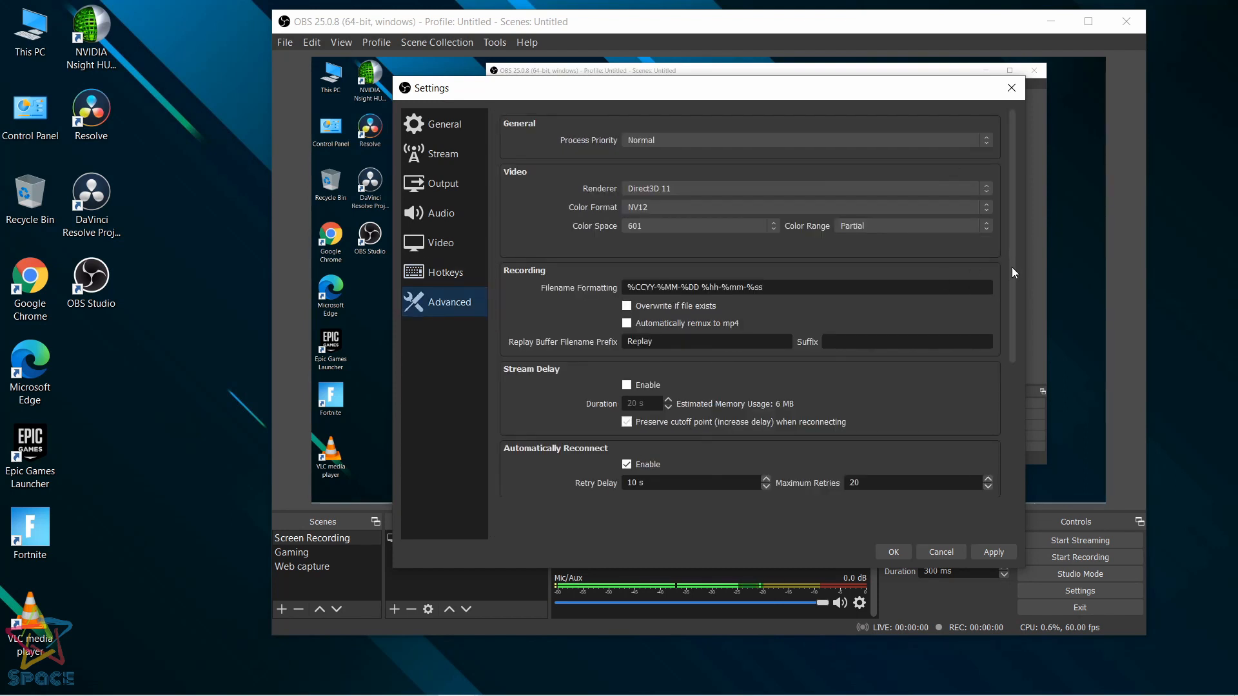
drag(1013, 311, 1016, 416)
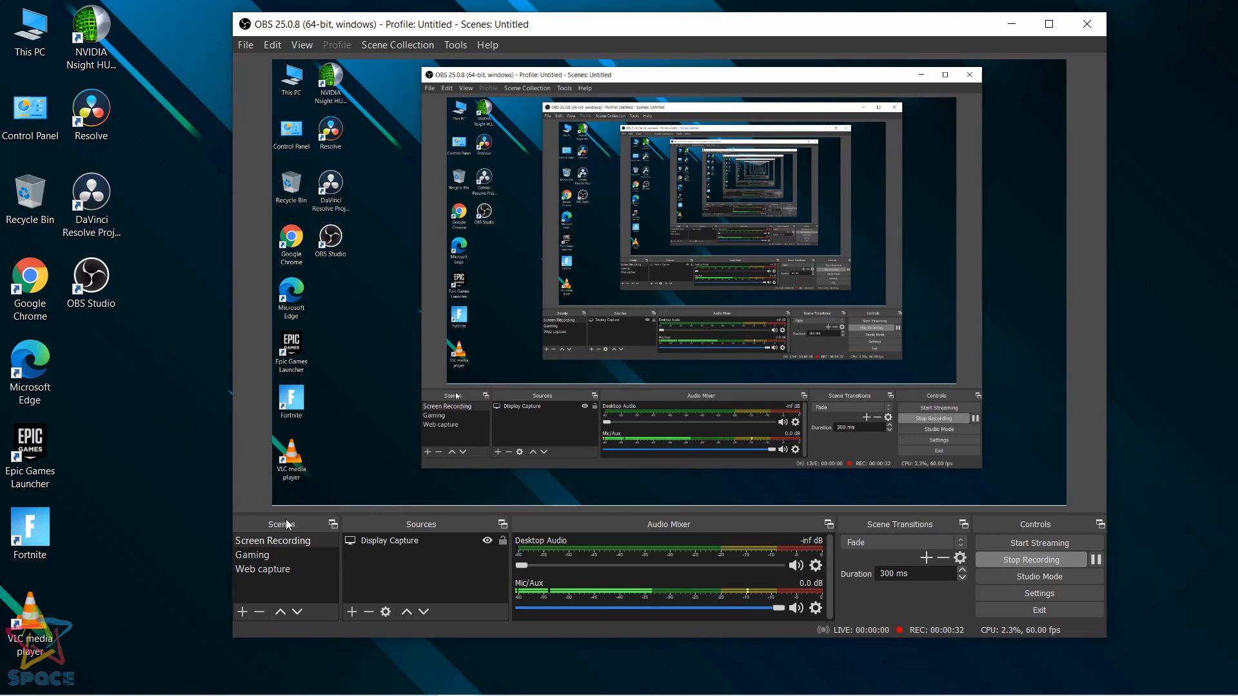
Undock Scenes, Sources and Audio Mixer from the main window and float them over the preview.
drag(287, 524, 323, 260)
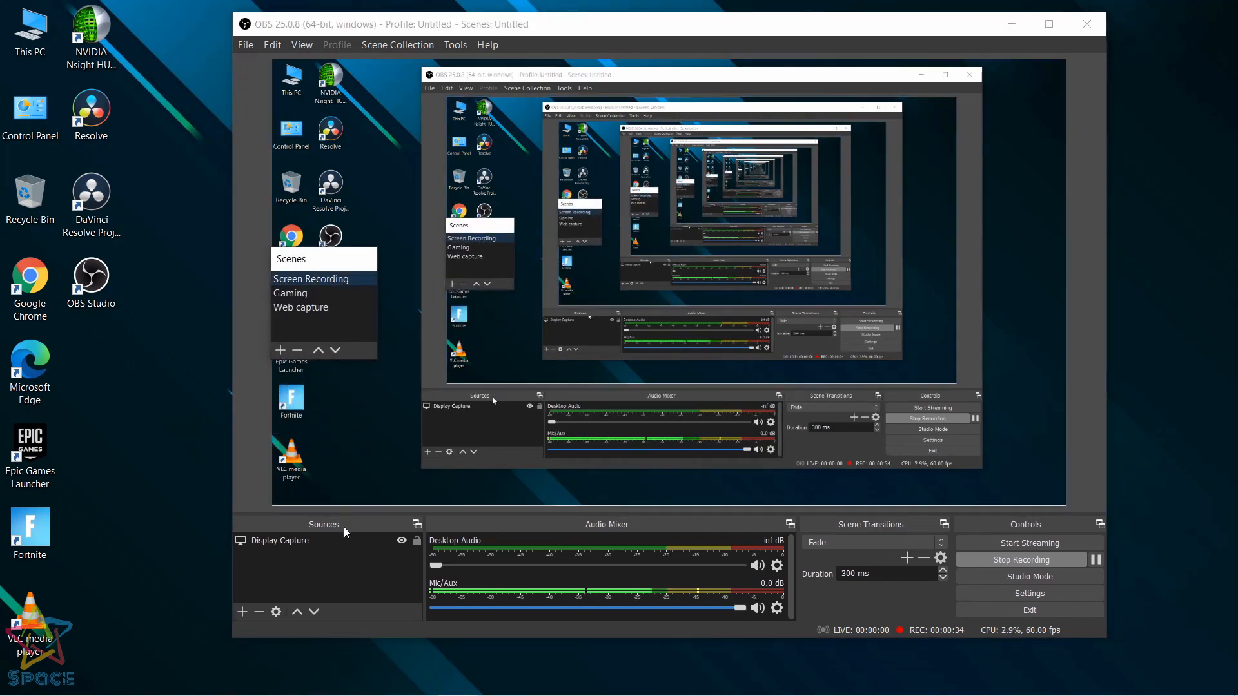
drag(345, 530, 517, 254)
drag(496, 524, 842, 356)
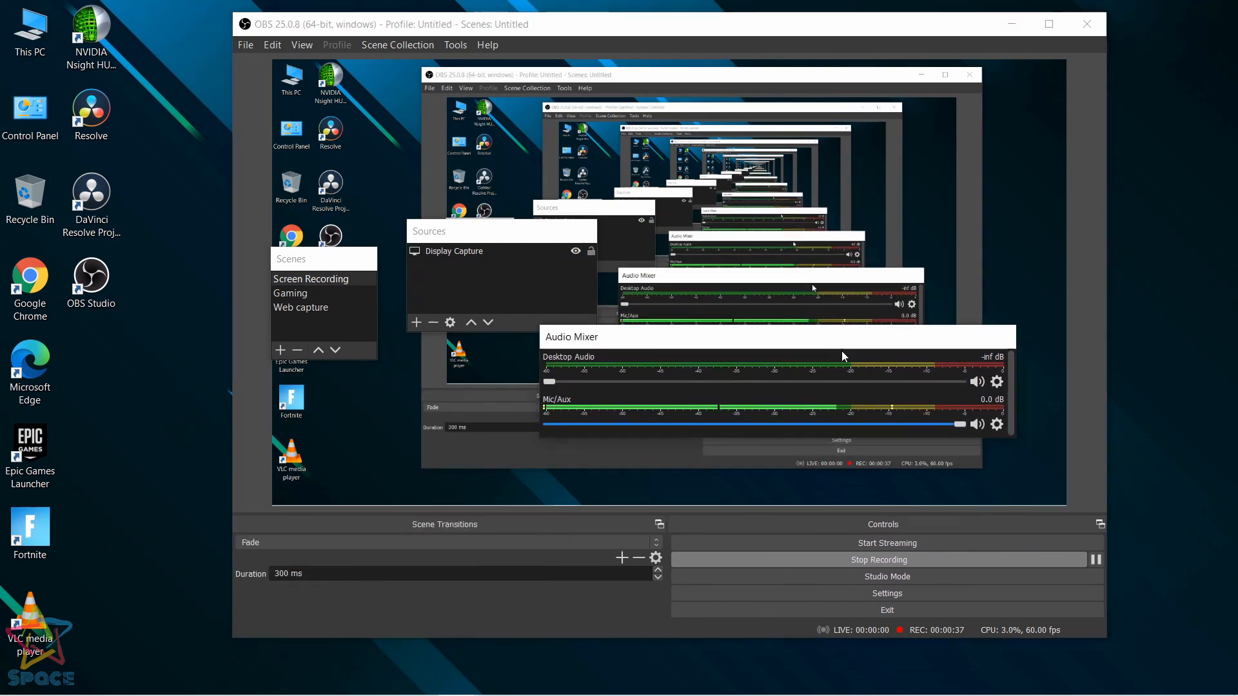
click(702, 90)
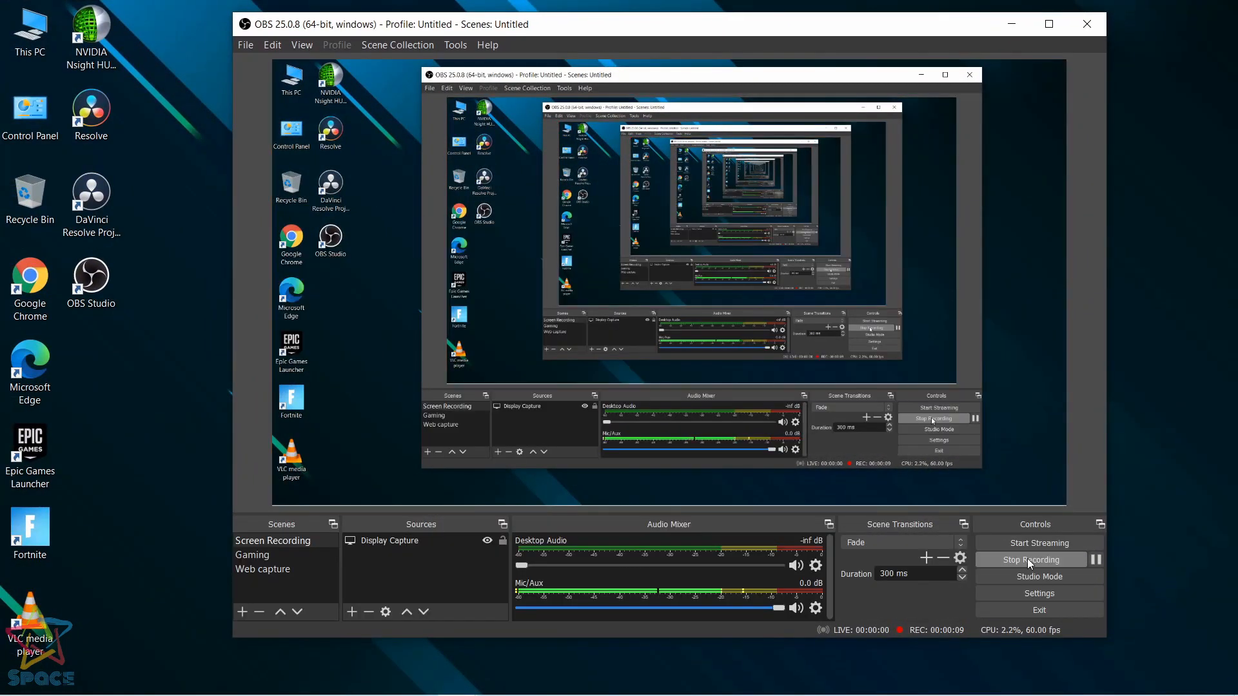
Stop the running recording.
click(1027, 558)
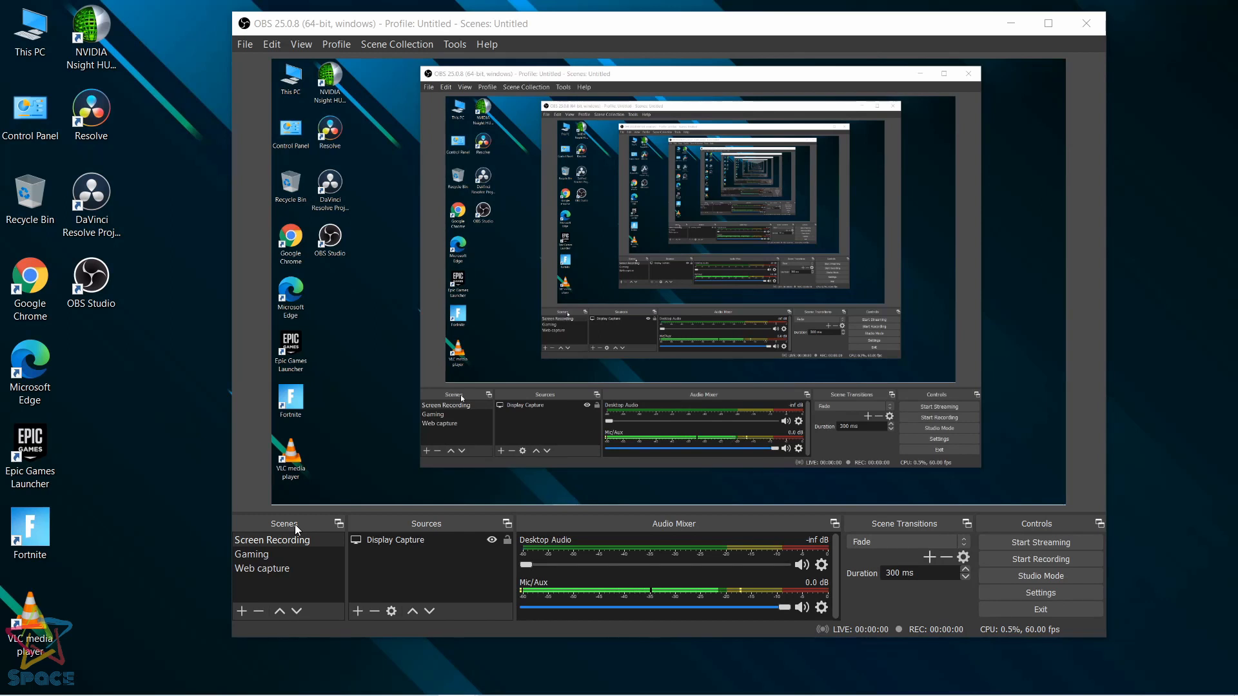